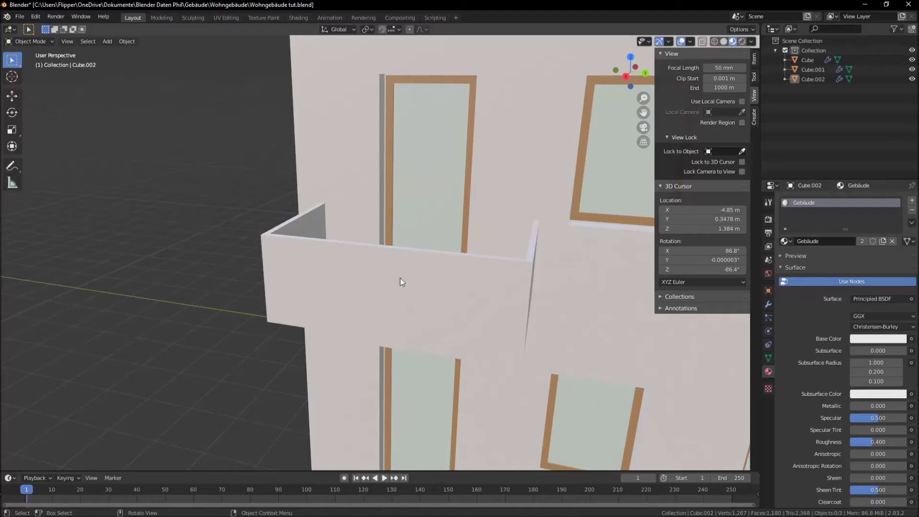
Step: Zoom out and orbit to see the whole building, then select the Cube and enter Edit Mode
scroll(412, 284, down, 2)
scroll(430, 285, down, 2)
scroll(415, 295, down, 2)
mouse_move(326, 295)
middle_down()
mouse_move(317, 288)
mouse_move(395, 302)
mouse_move(396, 289)
mouse_move(404, 301)
middle_up()
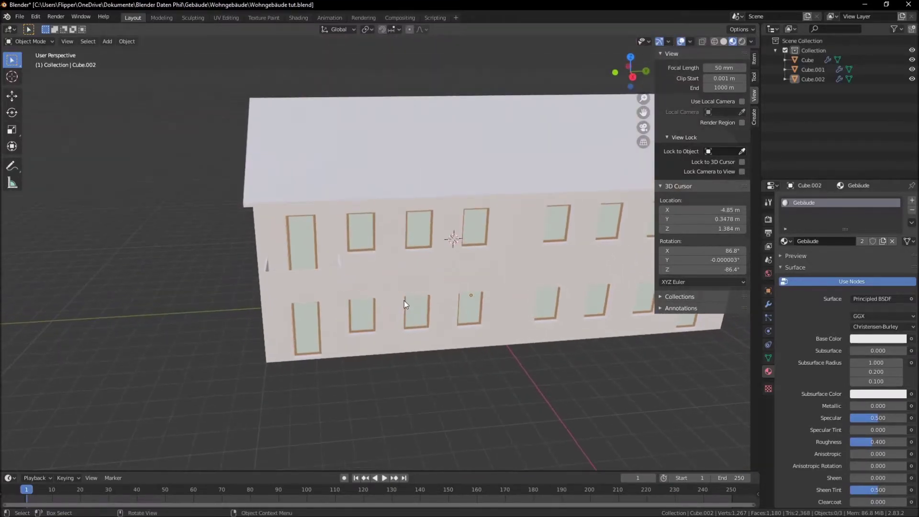
mouse_move(464, 308)
middle_down()
mouse_move(408, 314)
mouse_move(433, 305)
mouse_move(424, 284)
middle_up()
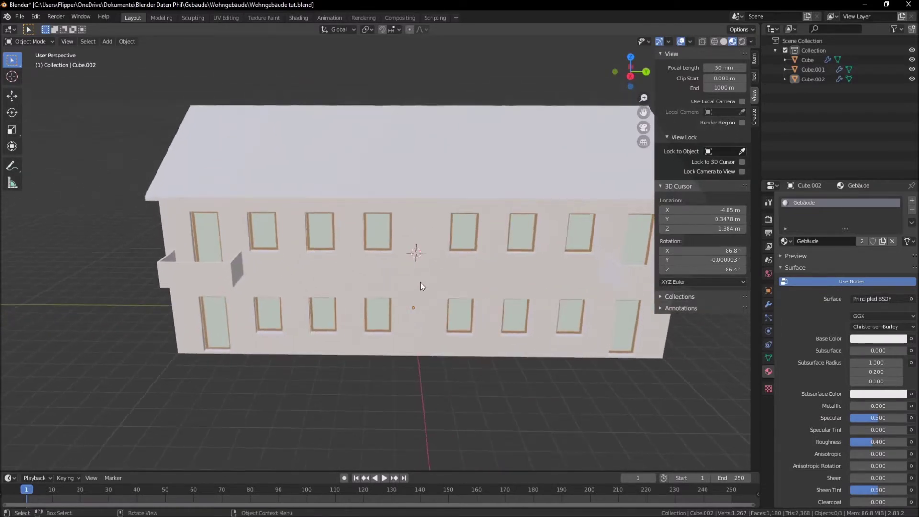
click(372, 289)
key(Tab)
Step: Box-select the faces around the three inner window columns in face mode with X-ray on
middle_drag(394, 315, 388, 304)
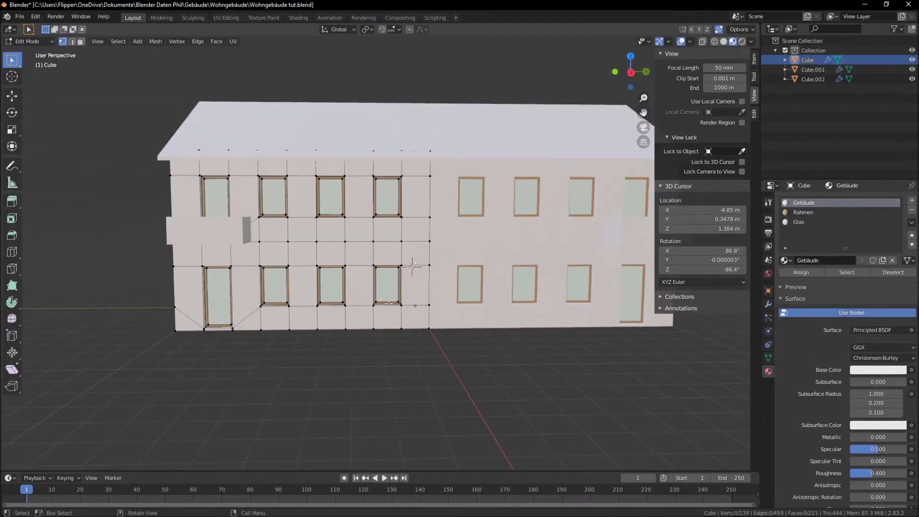
key(3)
key(alt+z)
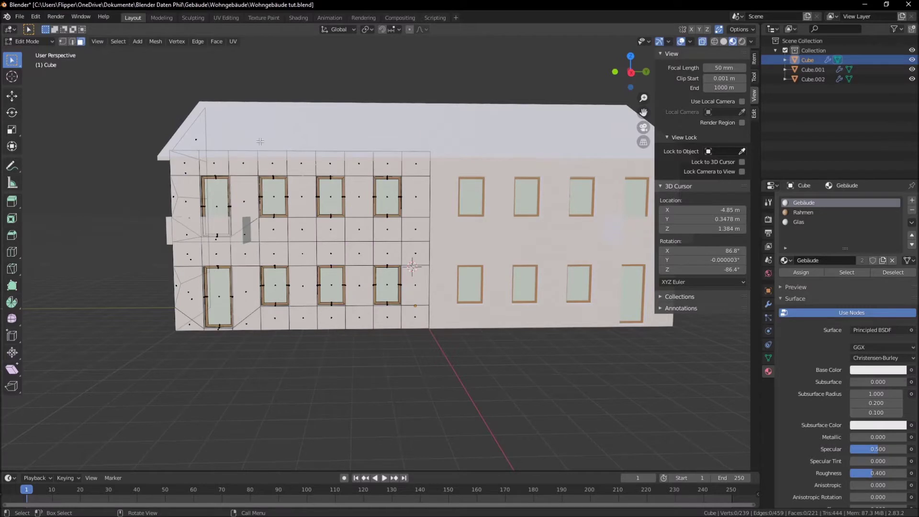
drag(259, 142, 427, 326)
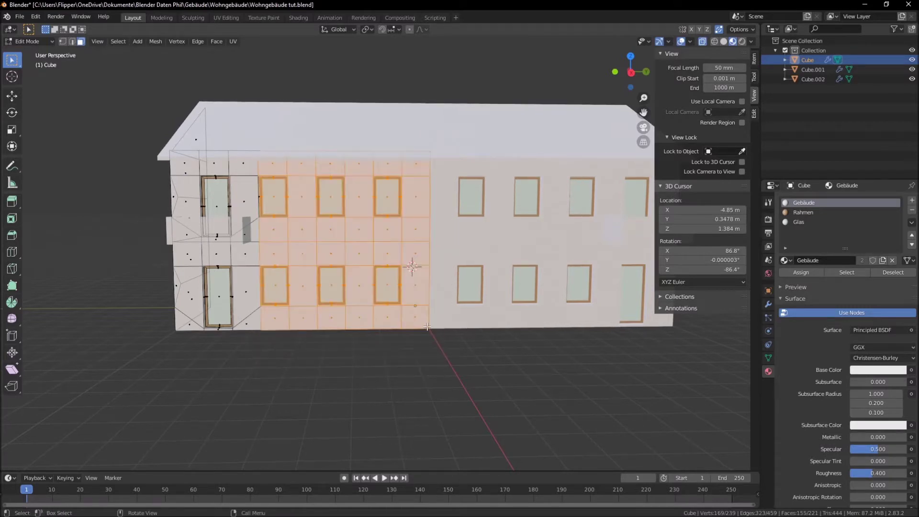
key(ctrl+KP_Add)
key(ctrl+KP_Subtract)
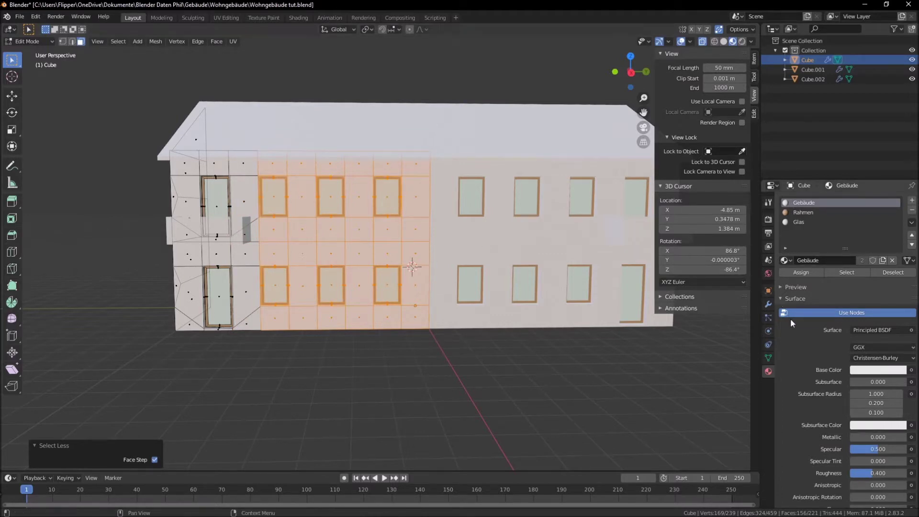
click(767, 304)
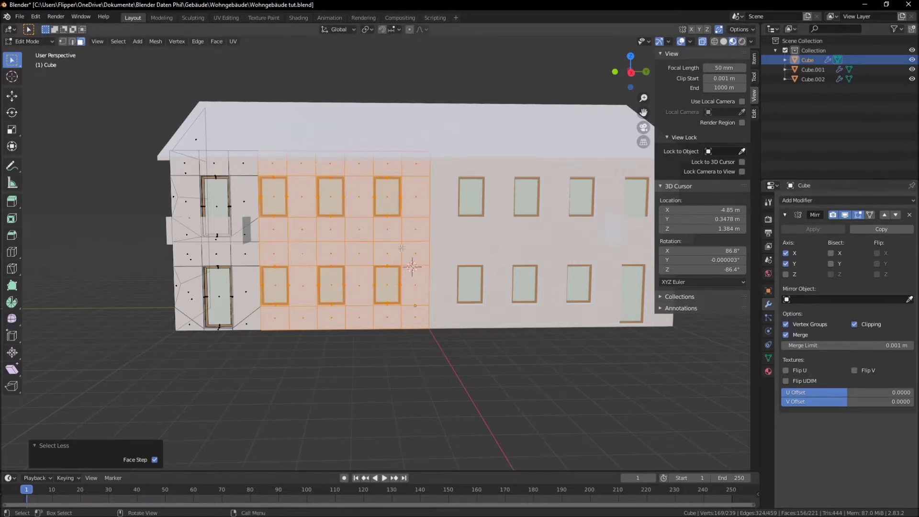
Step: Move the selected window-column faces -0.1 m along Y
key(g)
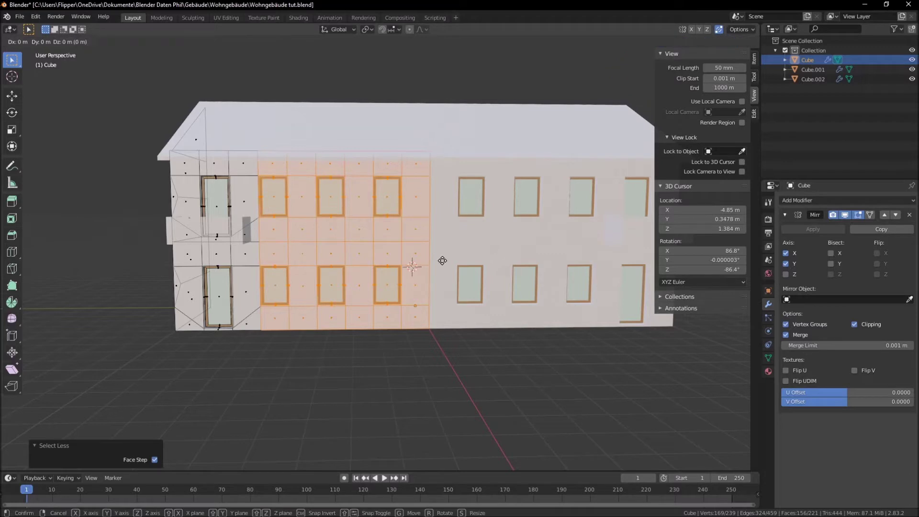
key(y)
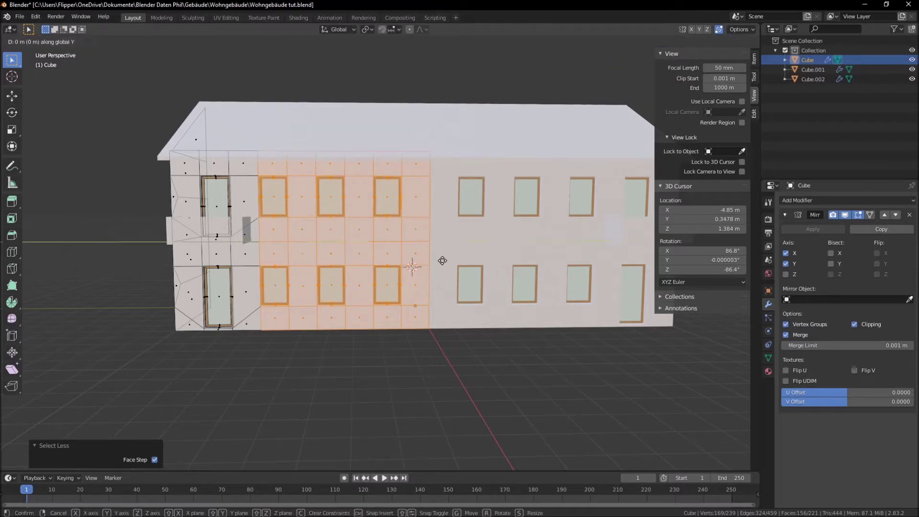
click(440, 260)
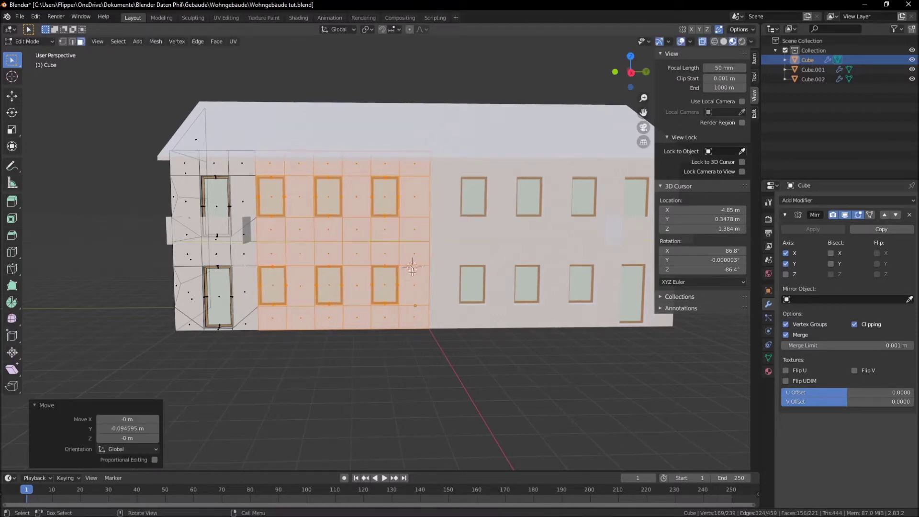
click(128, 429)
text(-0.1)
key(Return)
Step: Deselect the outermost column and move the remaining faces another -0.1 m along Y
ctrl+drag(236, 150, 310, 376)
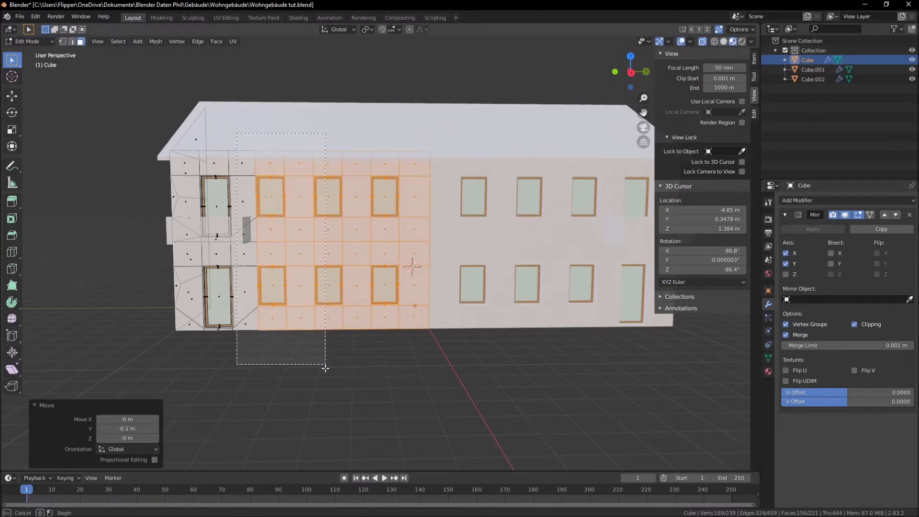
key(g)
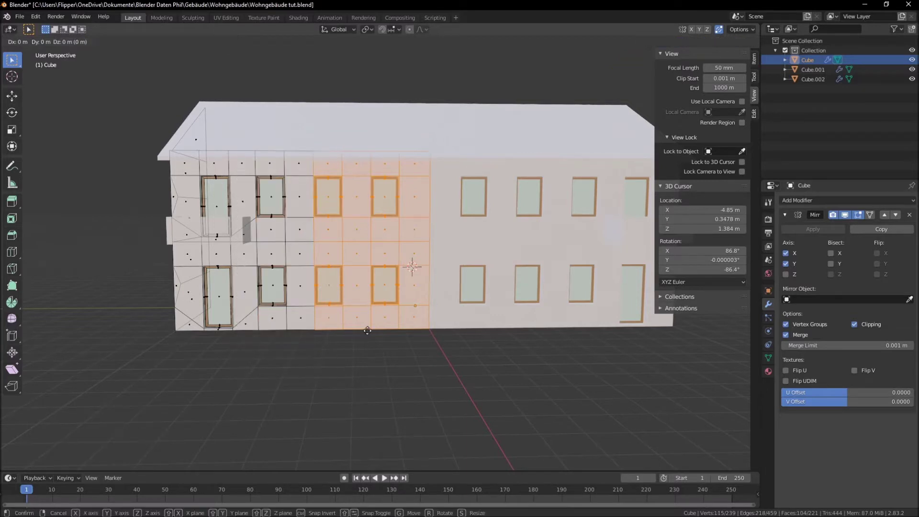
key(y)
click(364, 331)
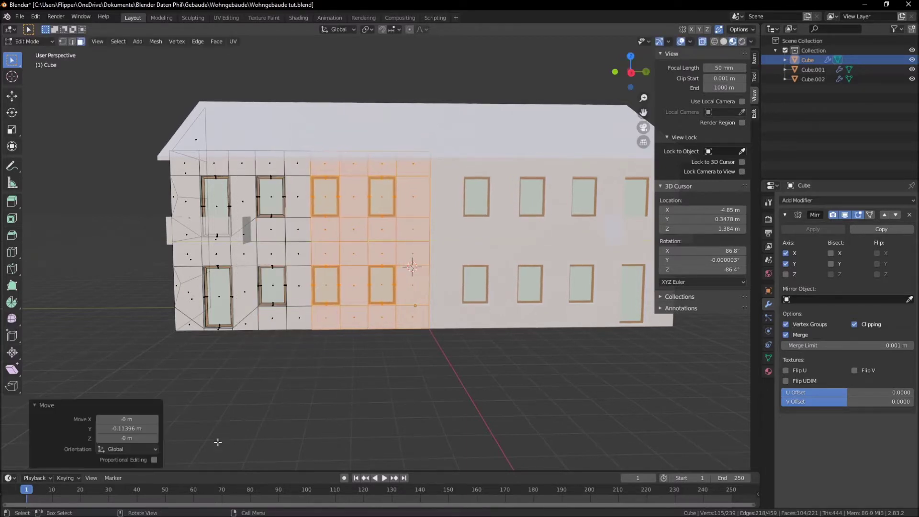
double_click(129, 428)
key(ctrl+shift+Left)
text(1)
key(Return)
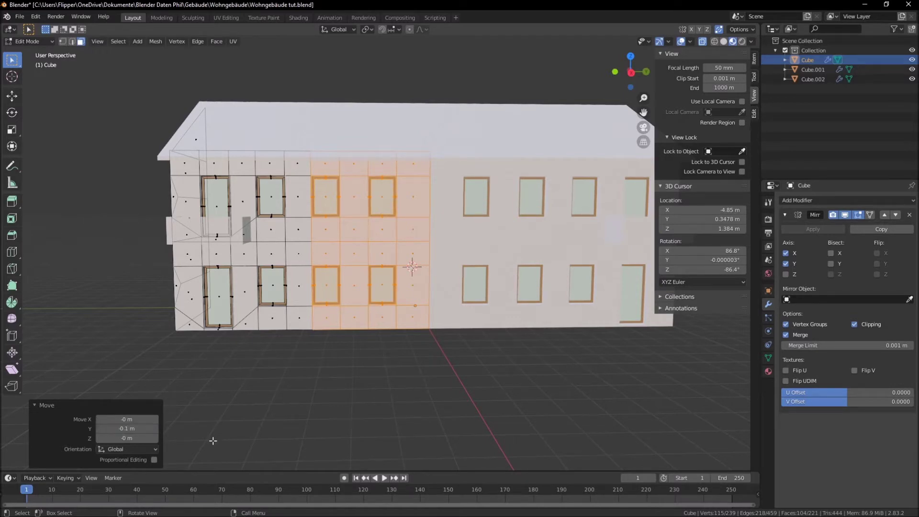
Step: Deselect another column, move the last one -0.1 m along Y, then deselect all
ctrl+drag(281, 137, 368, 363)
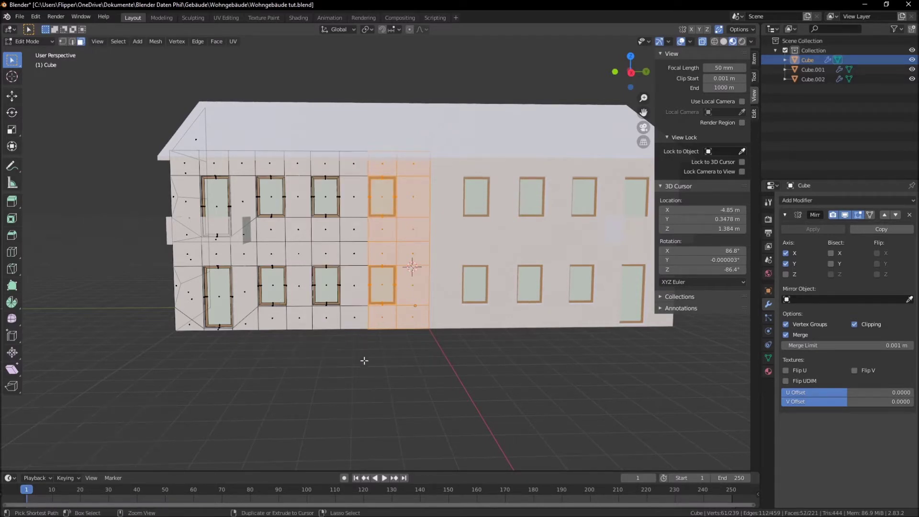
key(g)
key(y)
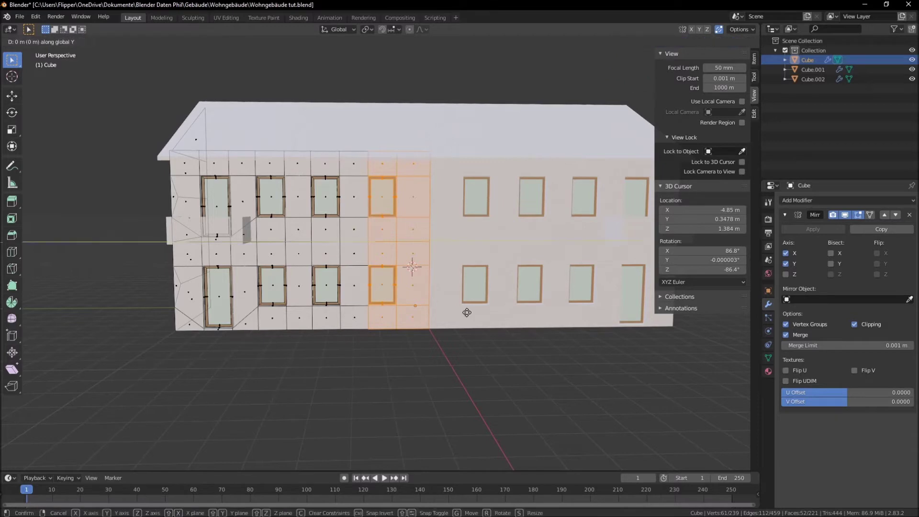
text(-(0.1)
key(Return)
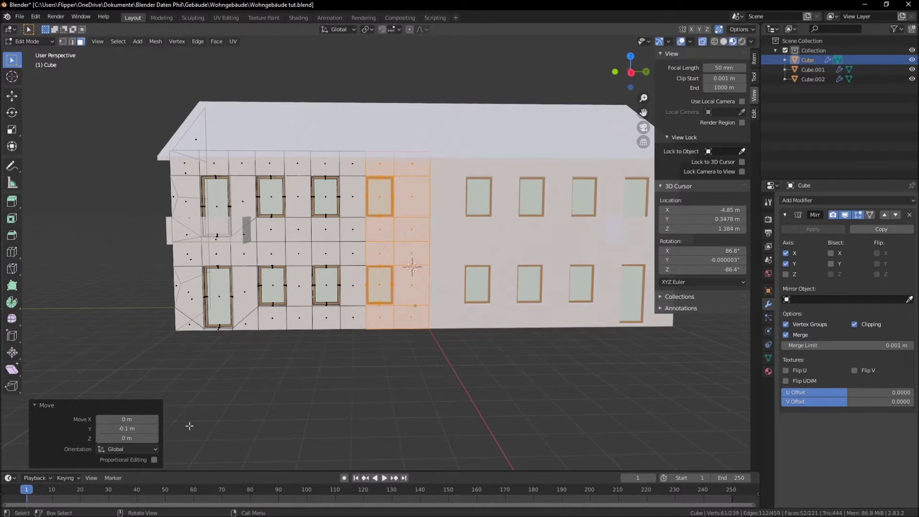
key(alt+a)
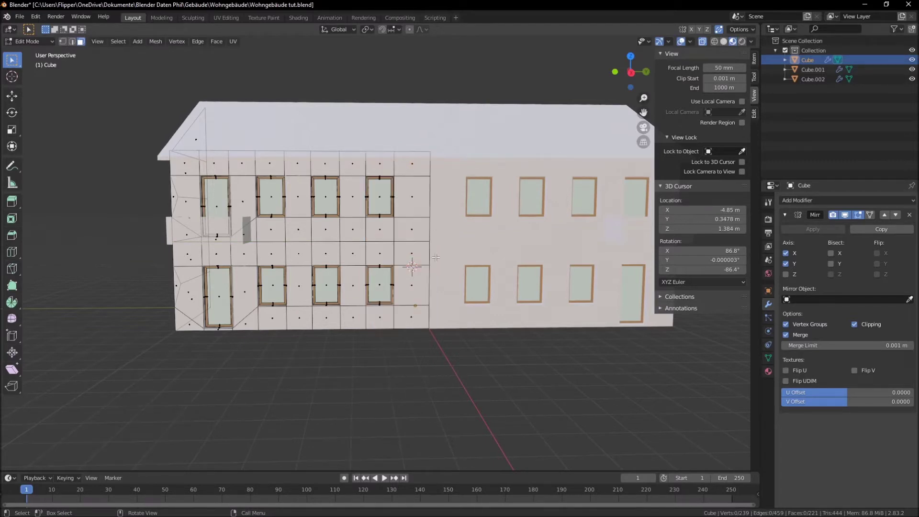
Step: Orbit and zoom around the facade to inspect the respaced windows up close
mouse_move(382, 344)
middle_down()
mouse_move(400, 353)
mouse_move(364, 268)
middle_up()
scroll(401, 362, up, 4)
scroll(355, 252, up, 3)
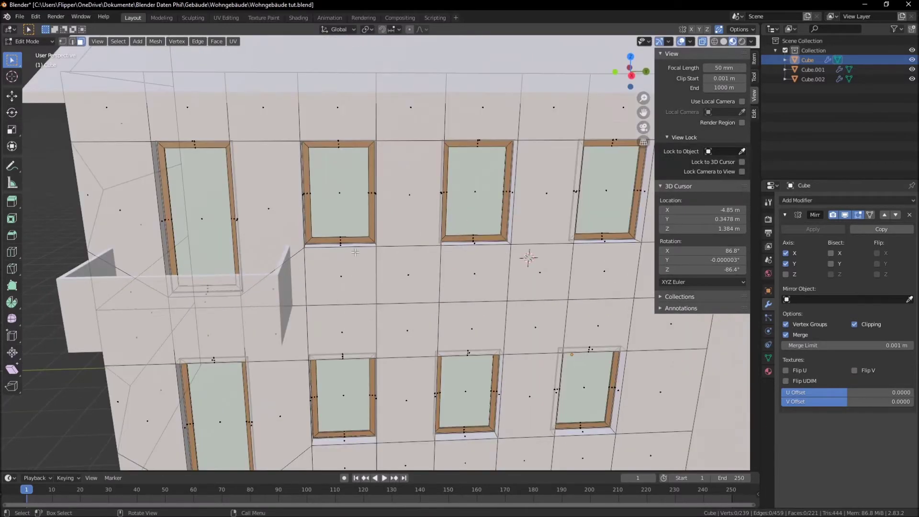
middle_drag(409, 321, 503, 281)
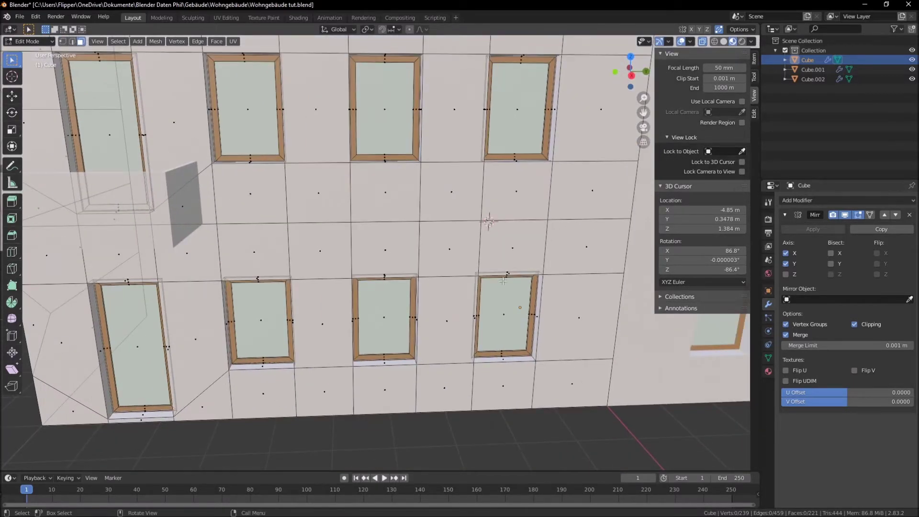
scroll(364, 277, down, 5)
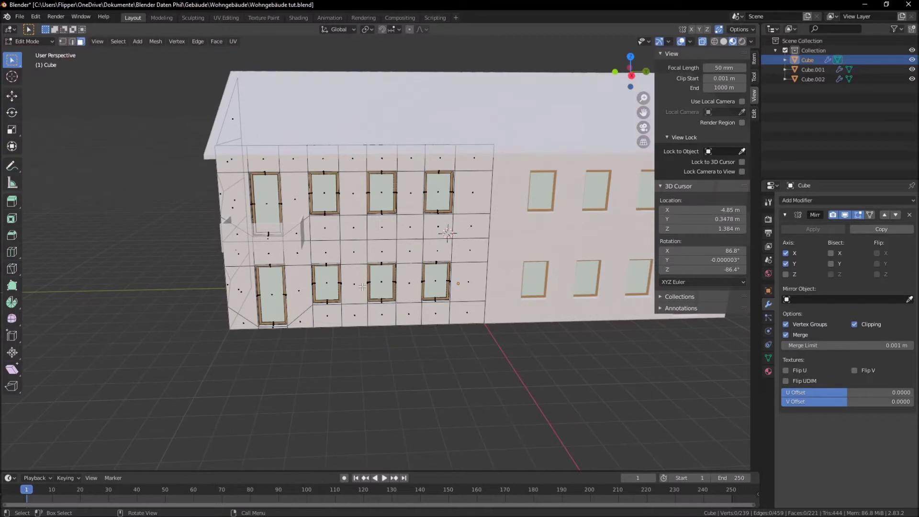
middle_drag(413, 288, 392, 178)
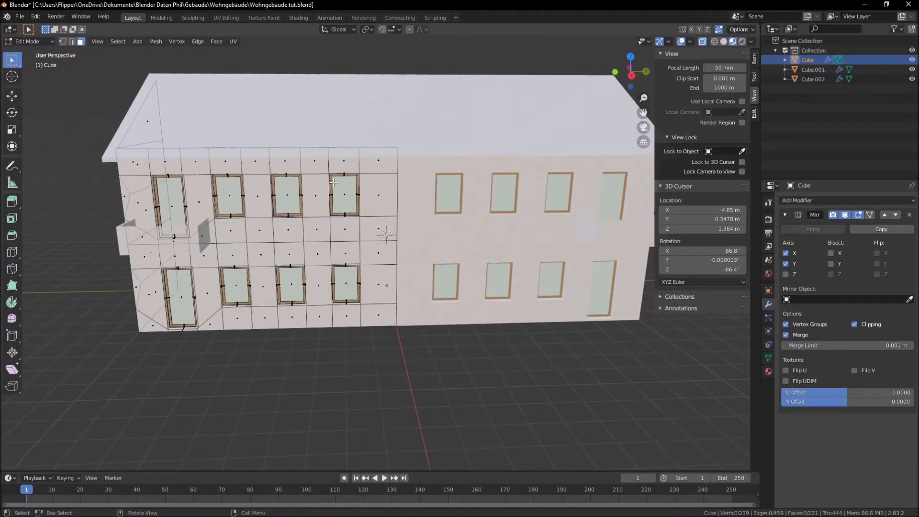
scroll(331, 336, up, 1)
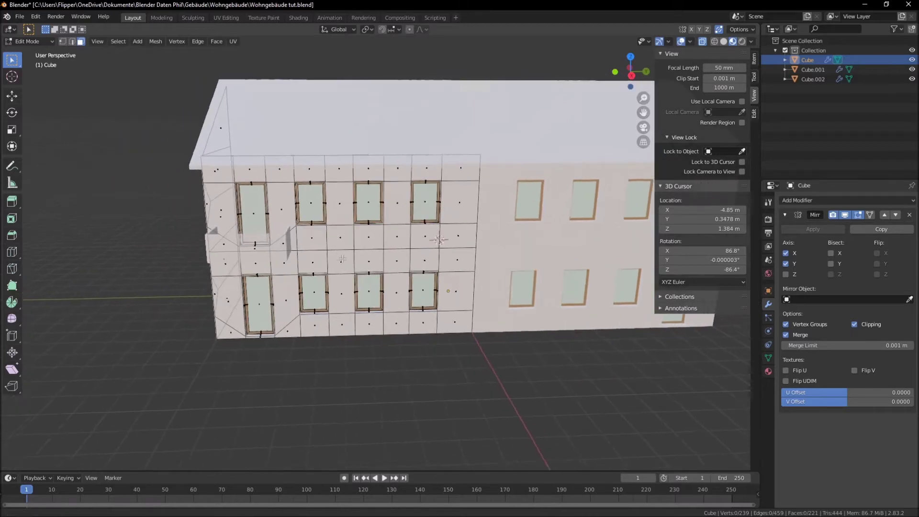
scroll(331, 326, up, 2)
scroll(332, 315, up, 1)
shift+middle_drag(332, 315, 326, 292)
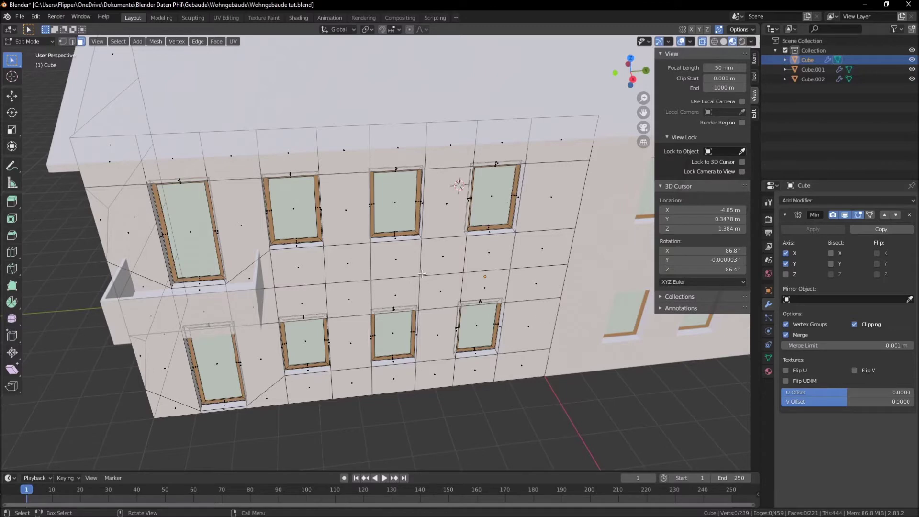
Step: Return to Object Mode with the whole building and roof in view
middle_drag(422, 273, 480, 357)
key(Tab)
key(Tab)
middle_drag(475, 368, 455, 335)
scroll(455, 326, down, 3)
key(Tab)
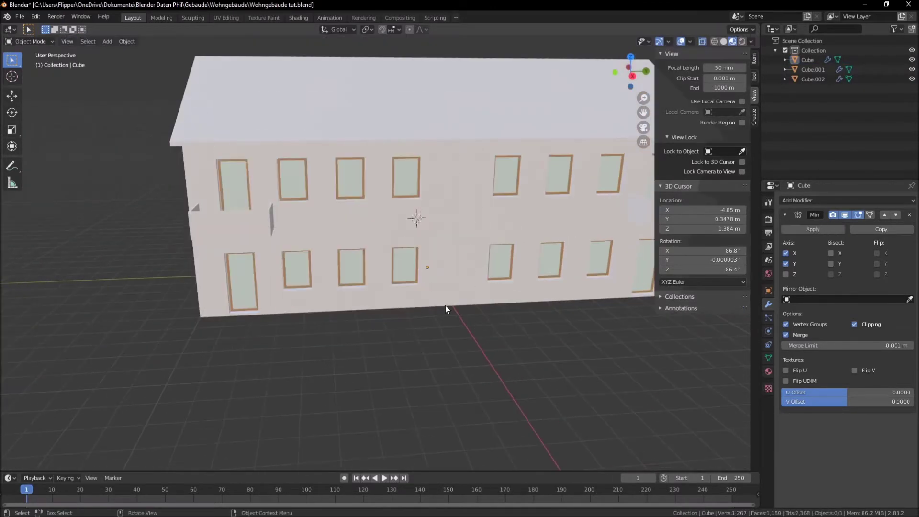
Step: Apply the Cube's Mirror modifier, re-enter Edit Mode with X-ray off, and view the facade from the right orthographically
click(385, 225)
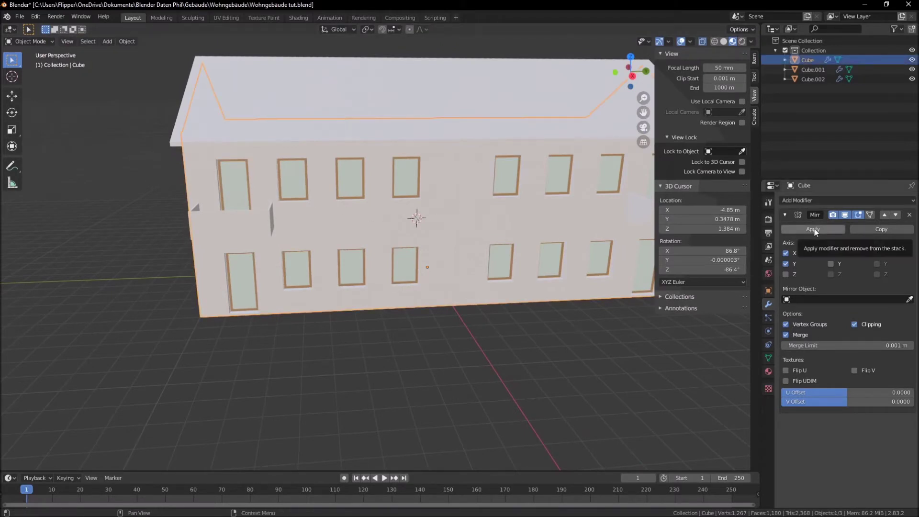
click(815, 230)
key(Tab)
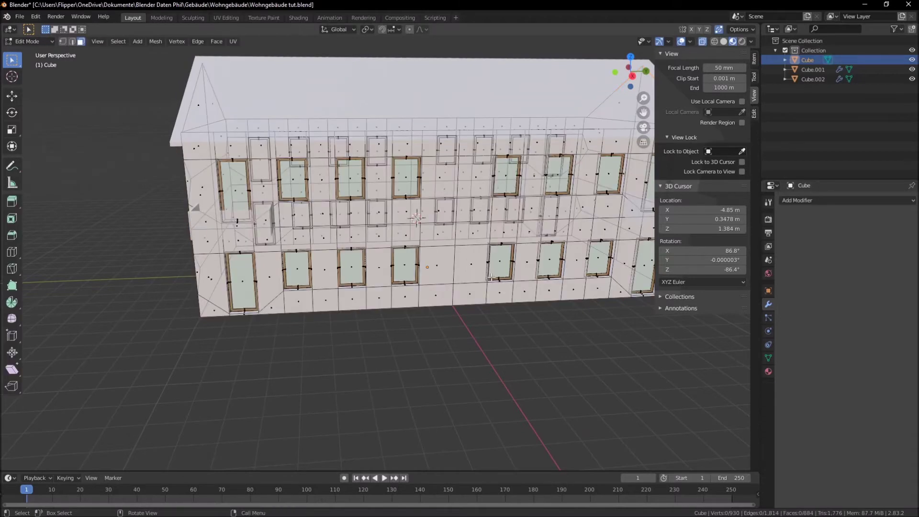
scroll(452, 286, up, 1)
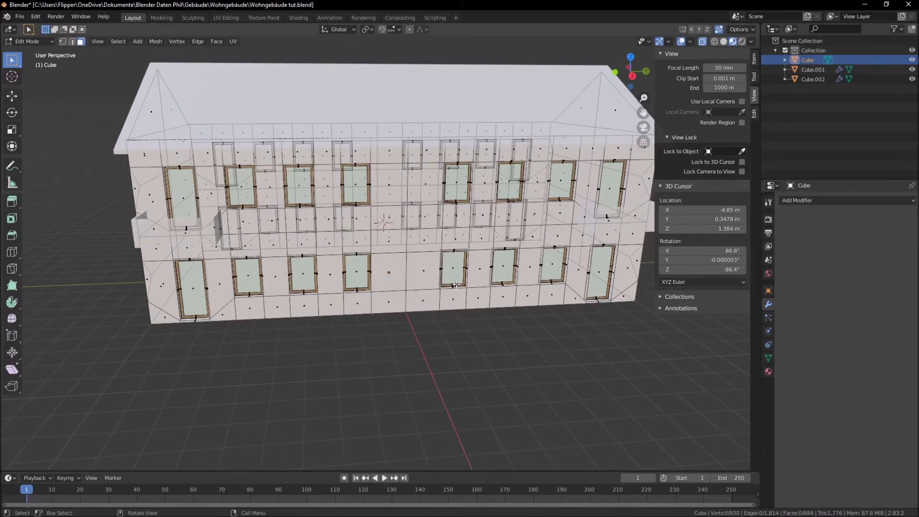
key(alt+z)
middle_drag(456, 285, 548, 223)
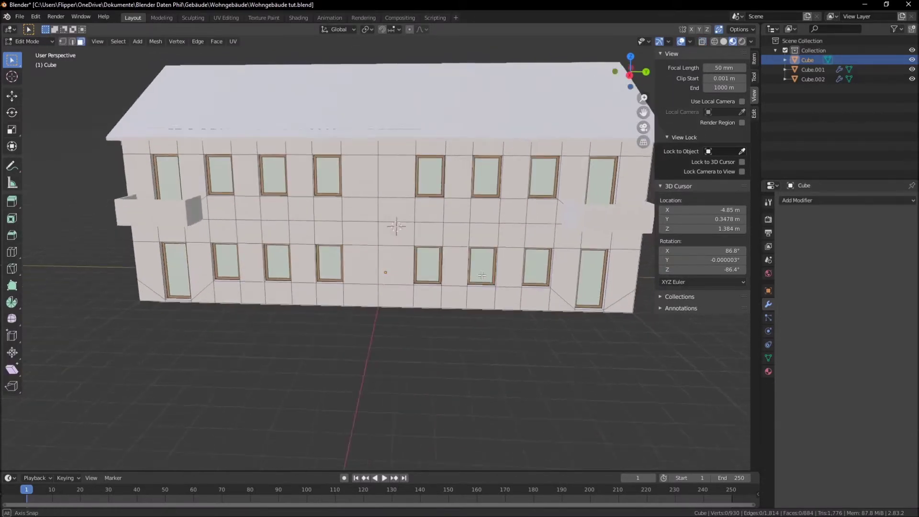
click(630, 73)
scroll(421, 216, up, 3)
shift+middle_drag(421, 215, 411, 323)
Step: Bevel the central vertical edge loop into a 0.55 m wide strip
key(2)
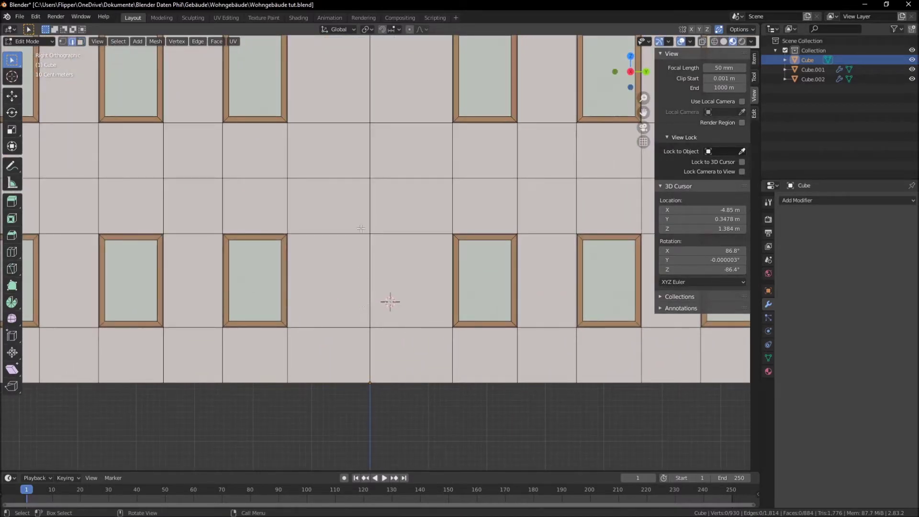
alt+click(369, 271)
scroll(368, 271, down, 2)
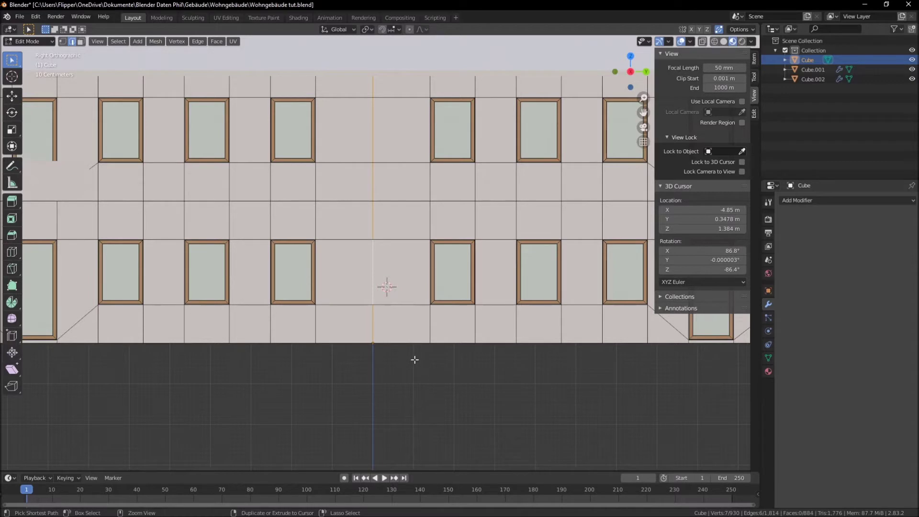
key(ctrl+b)
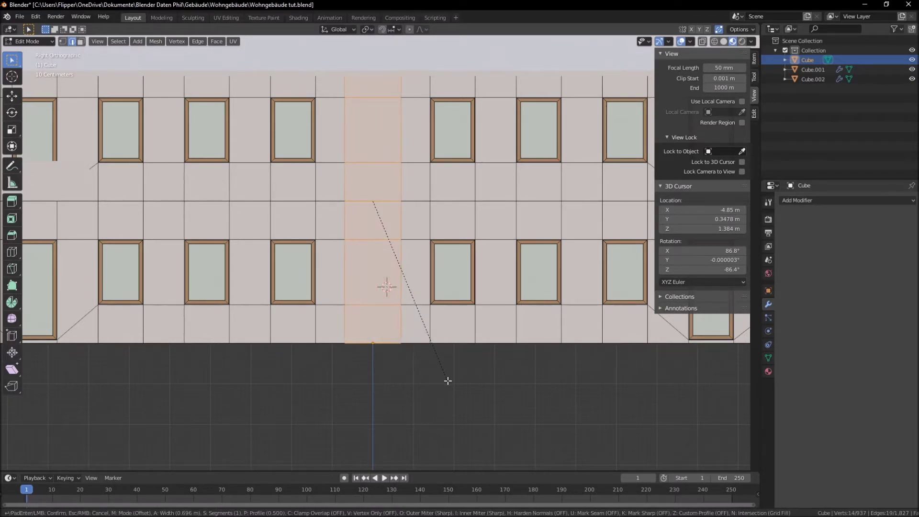
click(448, 380)
click(61, 301)
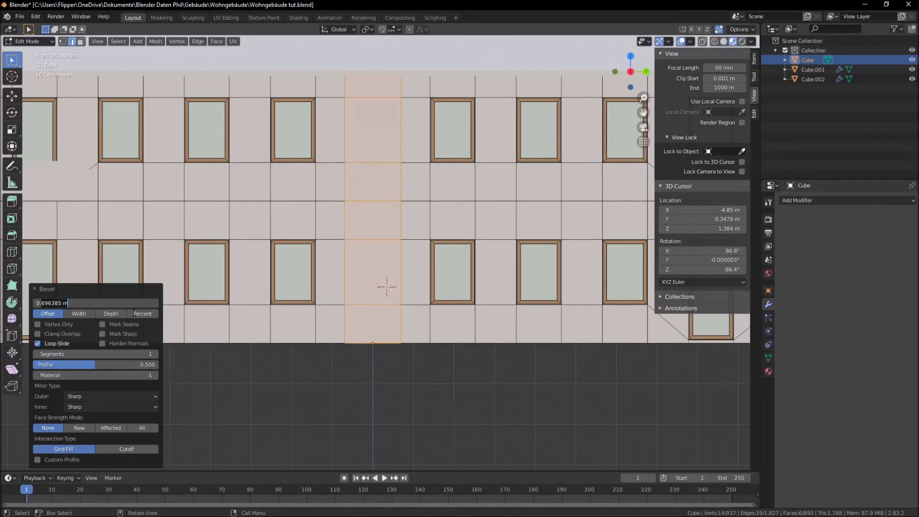
text(55)
key(Return)
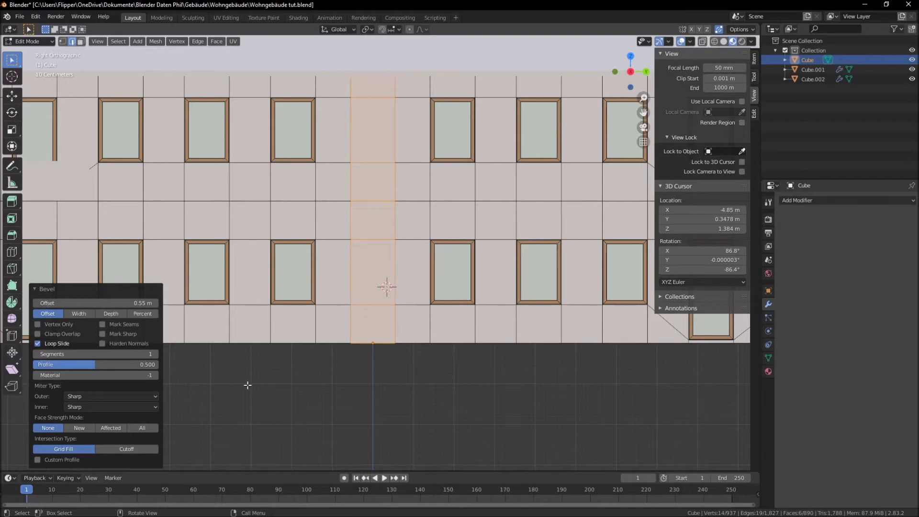
Step: Inspect the bevelled strip in perspective and select a single edge to clear it
scroll(388, 313, up, 2)
scroll(388, 315, up, 1)
scroll(388, 316, up, 3)
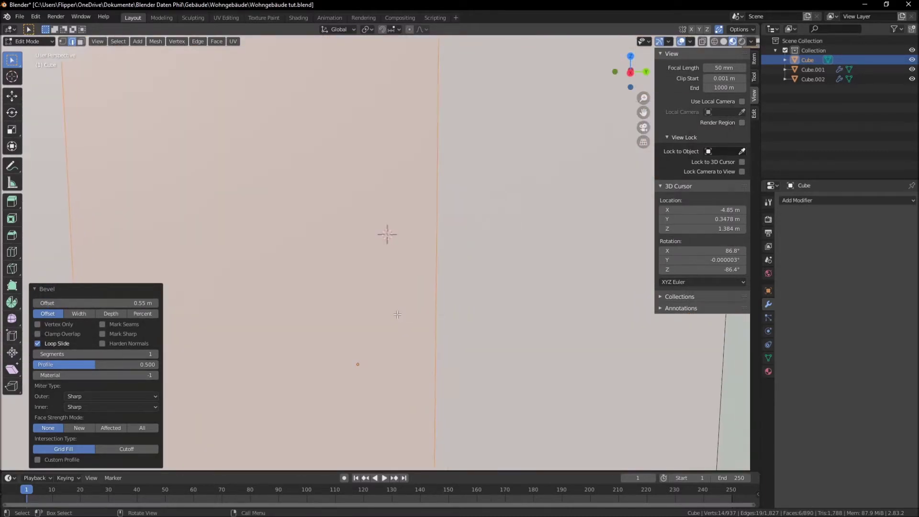
scroll(388, 316, down, 3)
mouse_move(388, 316)
middle_down()
mouse_move(406, 327)
mouse_move(417, 392)
middle_up()
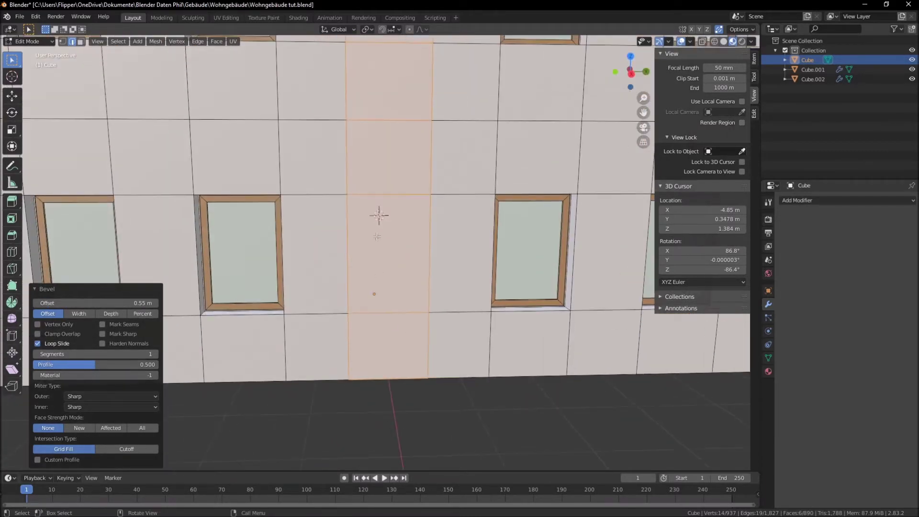
click(380, 190)
scroll(399, 376, down, 3)
scroll(400, 376, down, 2)
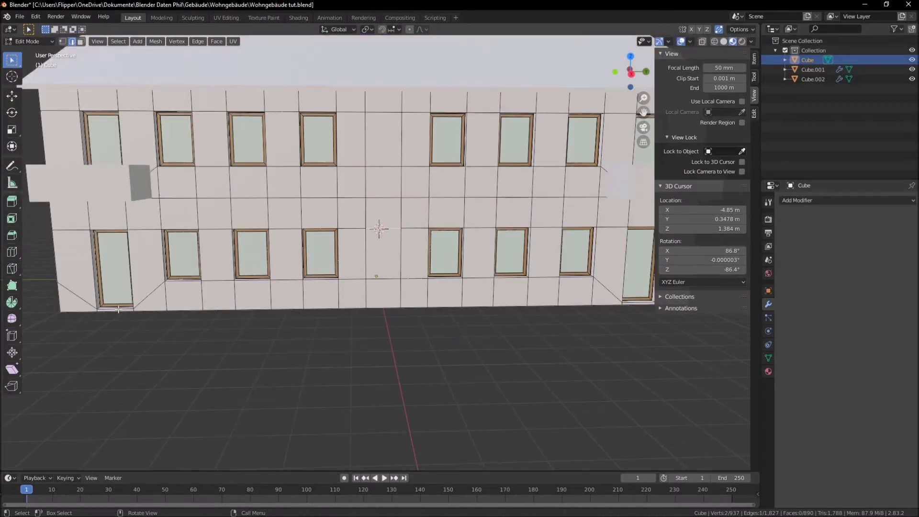
scroll(344, 306, up, 2)
scroll(386, 336, up, 5)
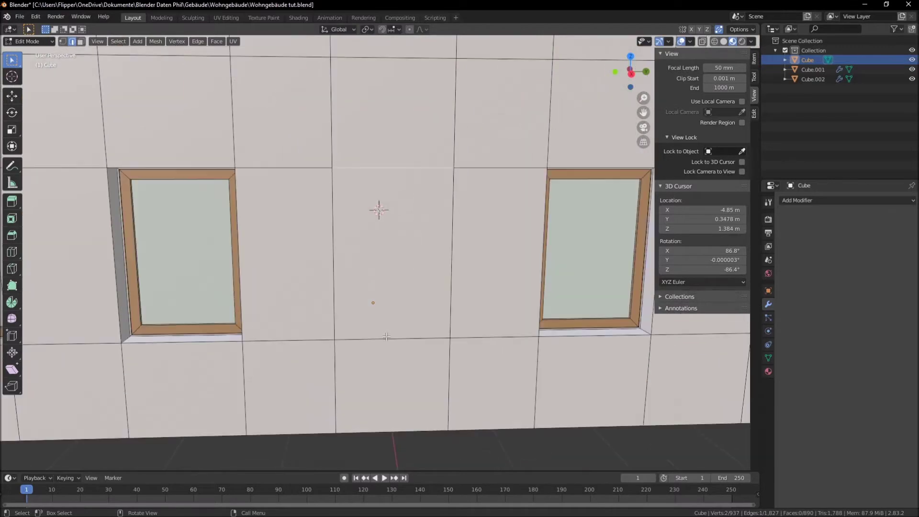
shift+scroll(386, 336, down, 3)
shift+scroll(382, 340, down, 1)
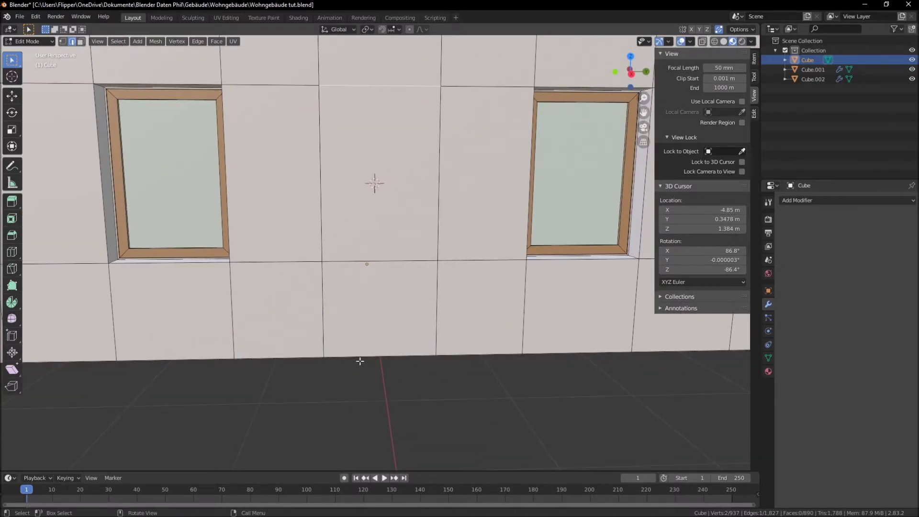
key(space)
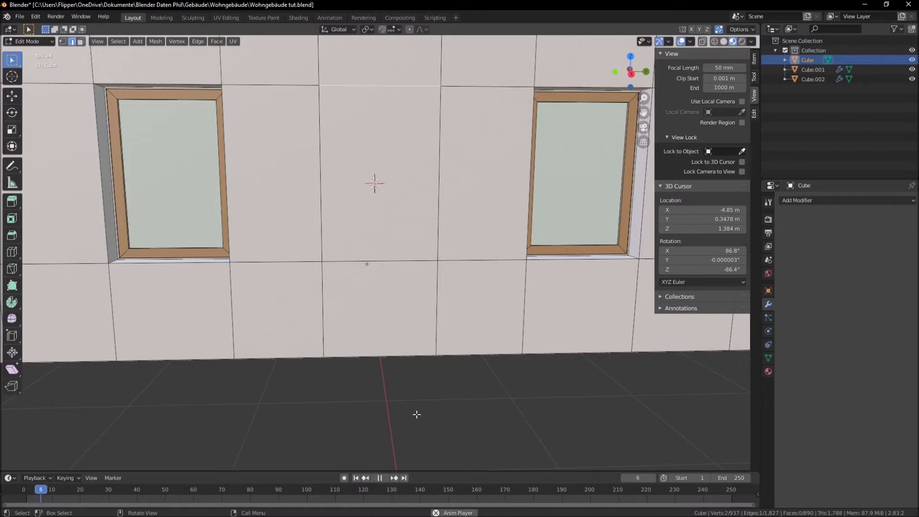
Step: Reset the timeline to frame 0 and isolate the two middle door faces by hiding the rest
drag(91, 489, 24, 489)
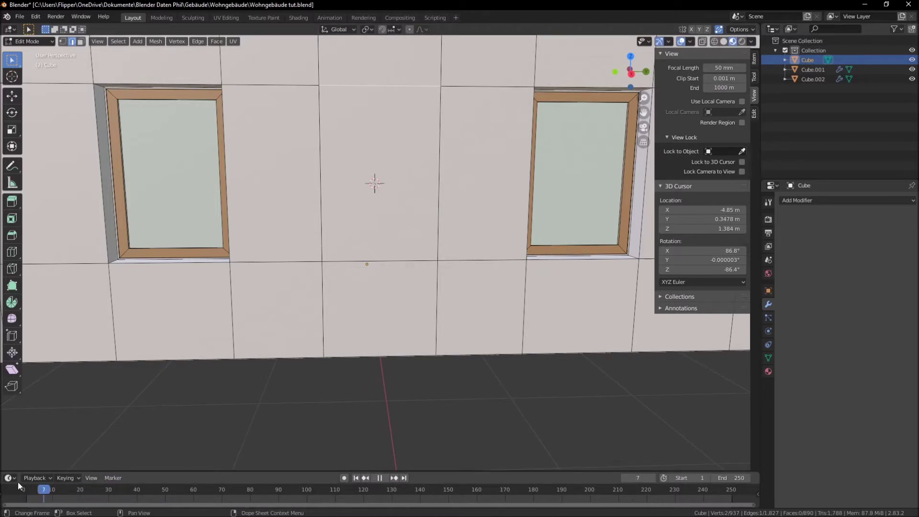
click(433, 389)
key(3)
click(381, 201)
shift+click(382, 288)
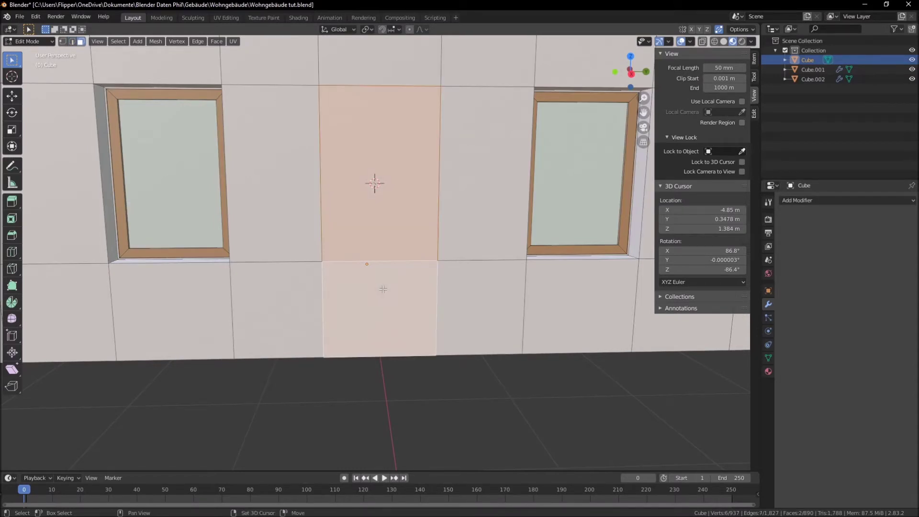
key(shift+h)
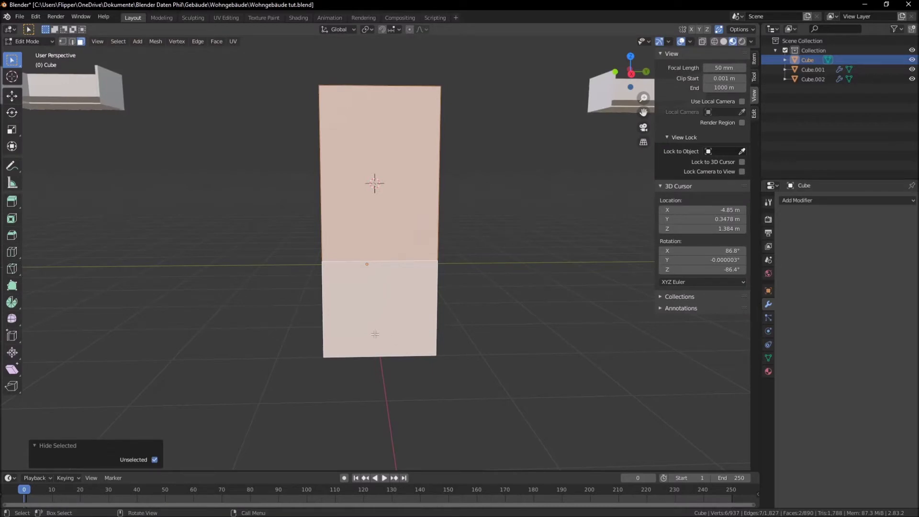
Step: Loop-cut the lower door face near its bottom, then reveal the hidden geometry
key(ctrl+r)
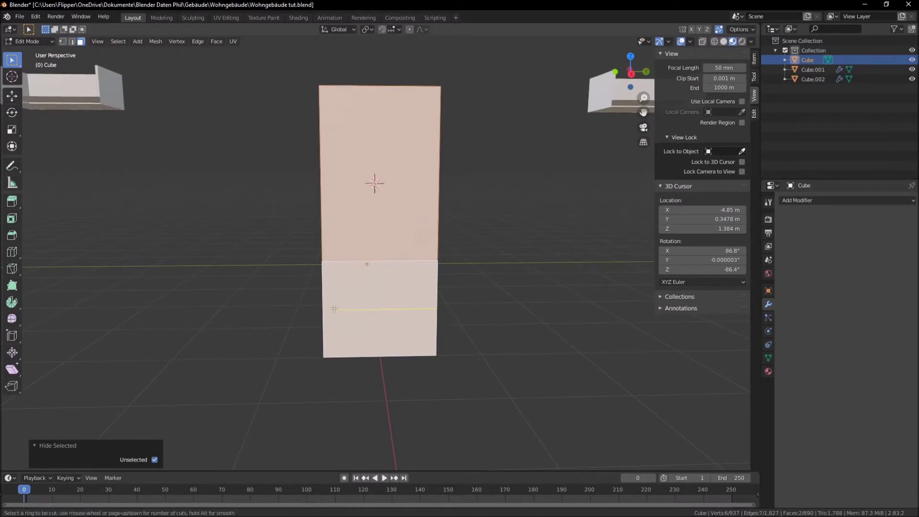
click(322, 293)
click(323, 341)
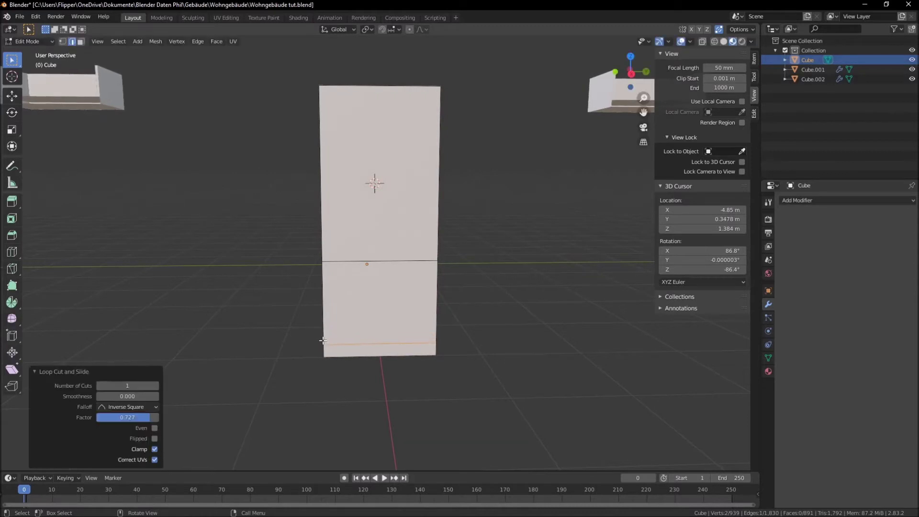
key(alt+h)
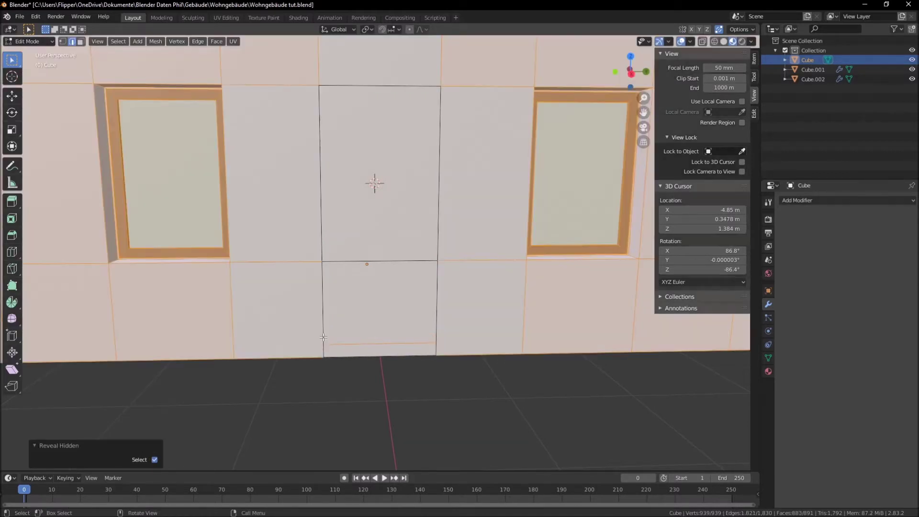
scroll(323, 337, down, 8)
scroll(197, 298, up, 3)
shift+middle_drag(197, 297, 287, 299)
Step: Select the edge beneath the neighbouring window and read its Median Z in the Item panel
scroll(287, 299, up, 5)
click(244, 291)
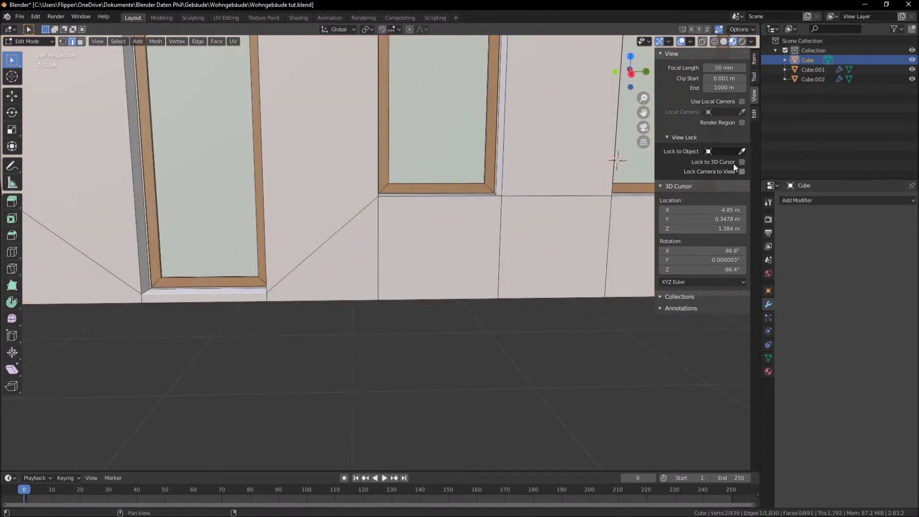
click(754, 60)
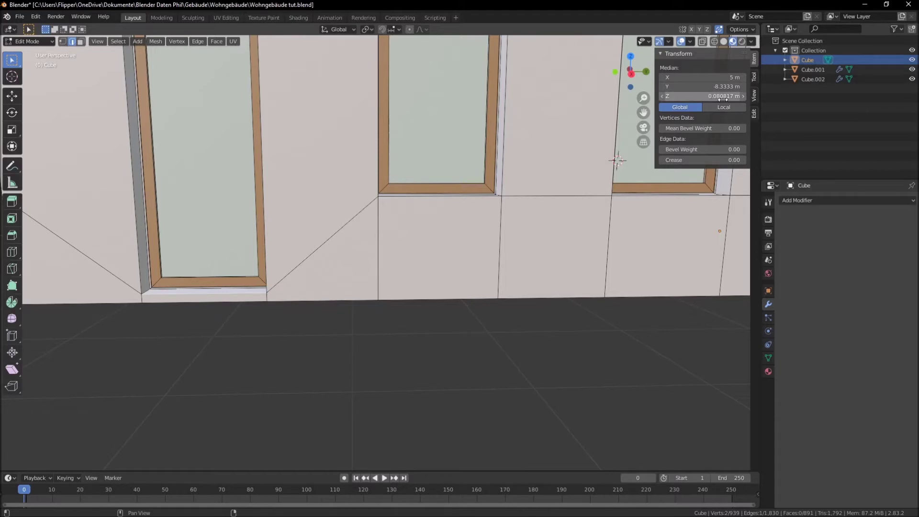
scroll(472, 324, down, 5)
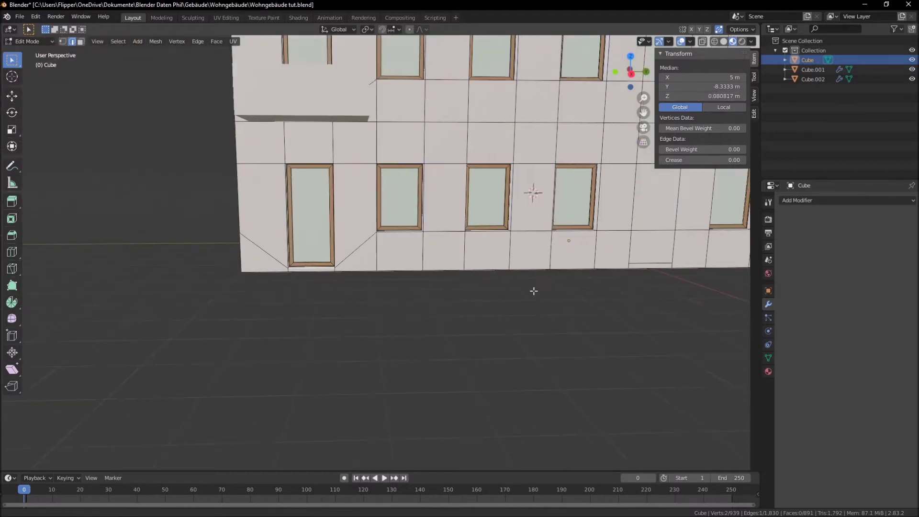
shift+middle_drag(544, 289, 484, 234)
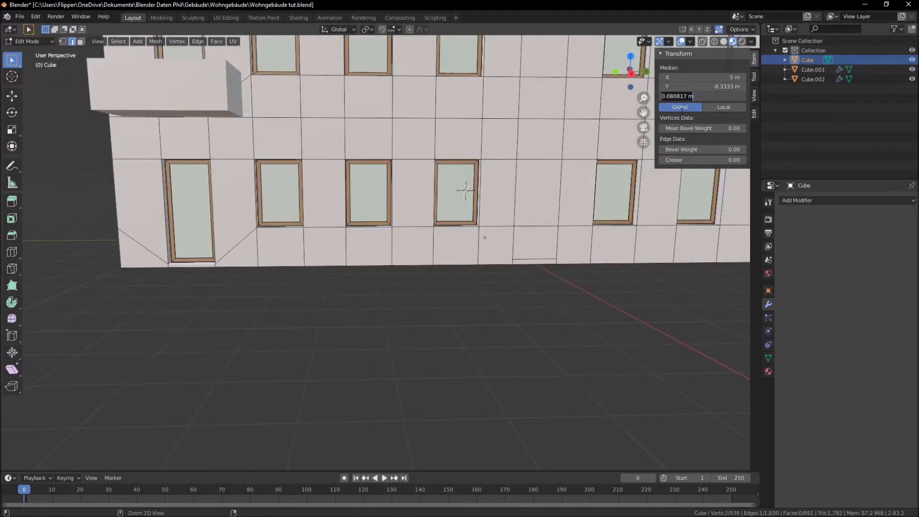
Step: Paste 0.080817 m into the new door cut edge's Z height, then select the upper door face
click(528, 255)
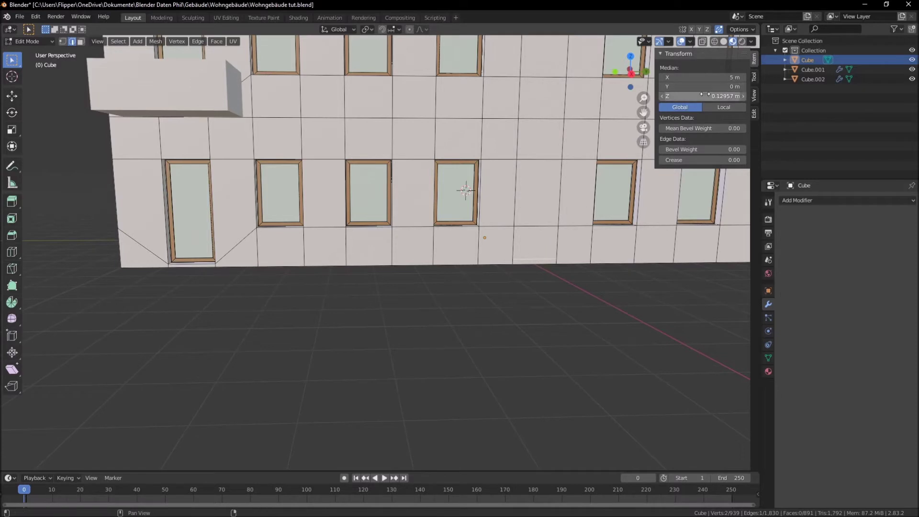
click(699, 97)
text(0.080817 m)
key(Return)
key(alt+a)
scroll(418, 289, up, 4)
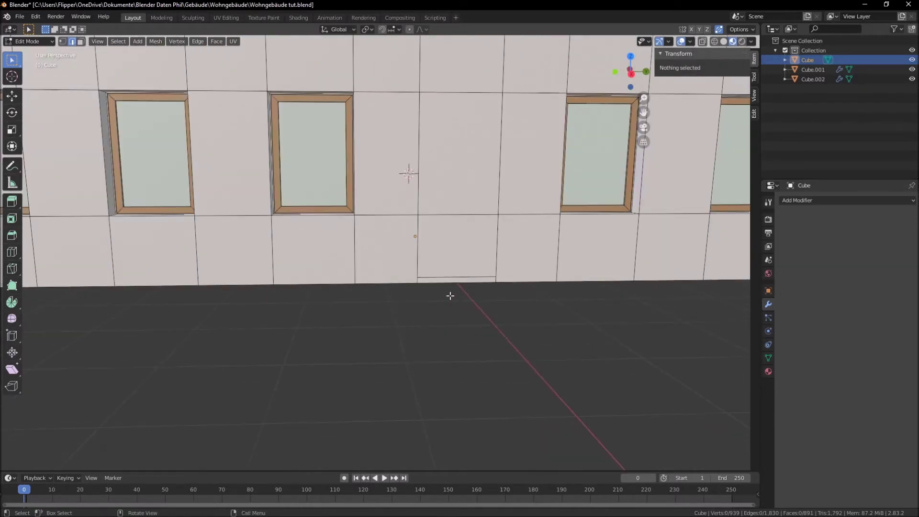
middle_drag(450, 296, 469, 328)
scroll(469, 328, down, 3)
scroll(431, 307, up, 3)
scroll(401, 286, up, 2)
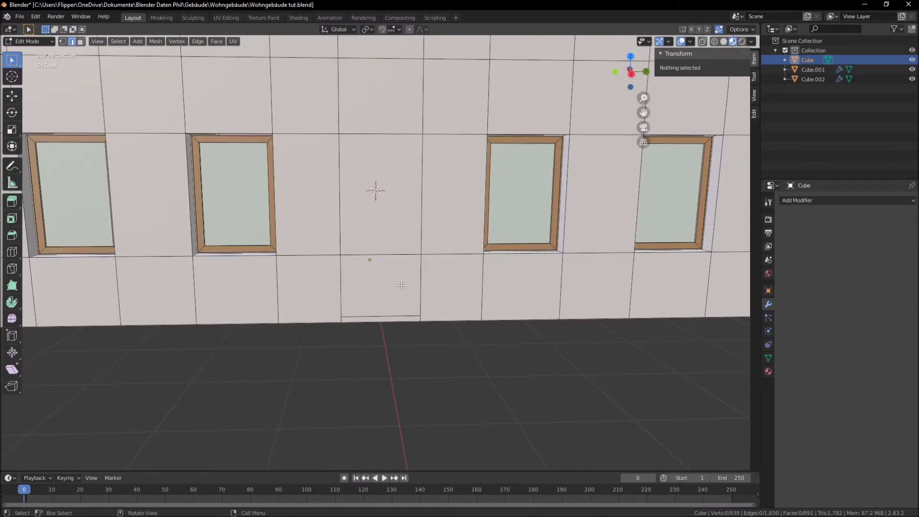
click(401, 206)
Step: Extrude both door faces and recess them -0.2 m into the wall
shift+click(382, 274)
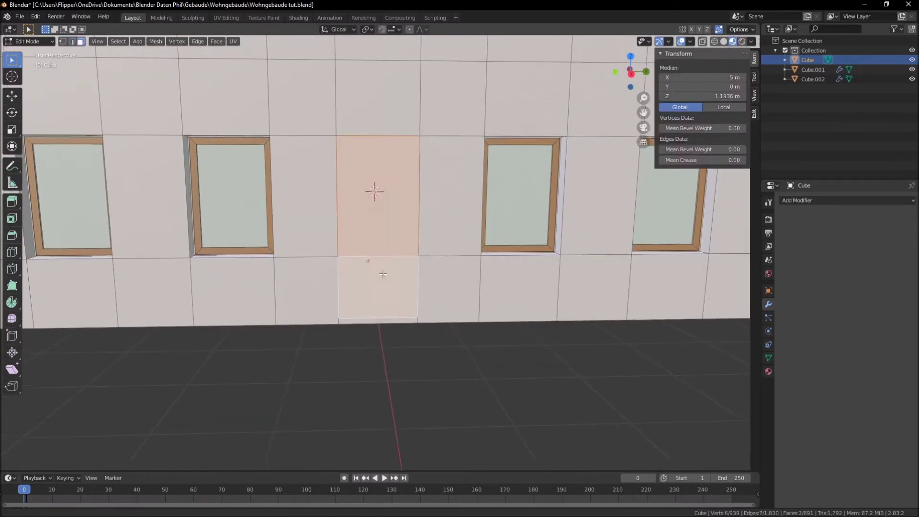
scroll(383, 274, down, 2)
middle_drag(383, 273, 402, 351)
key(e)
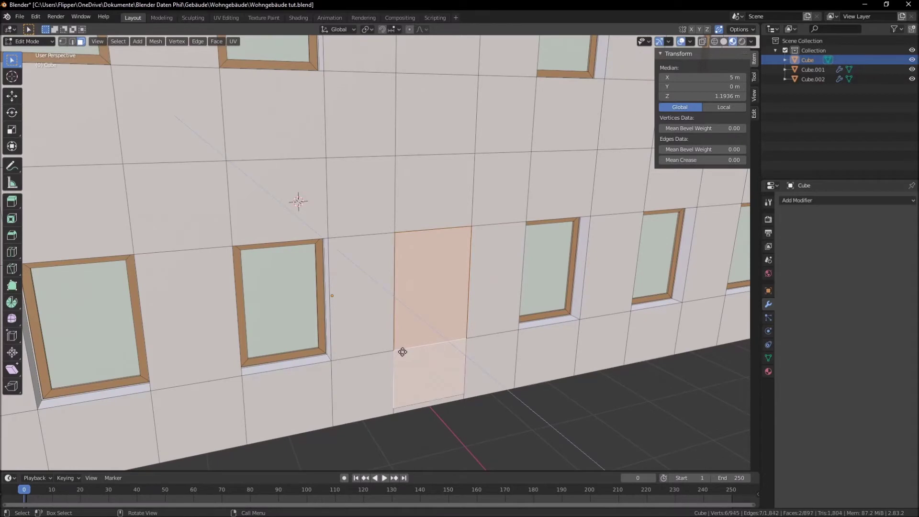
click(395, 350)
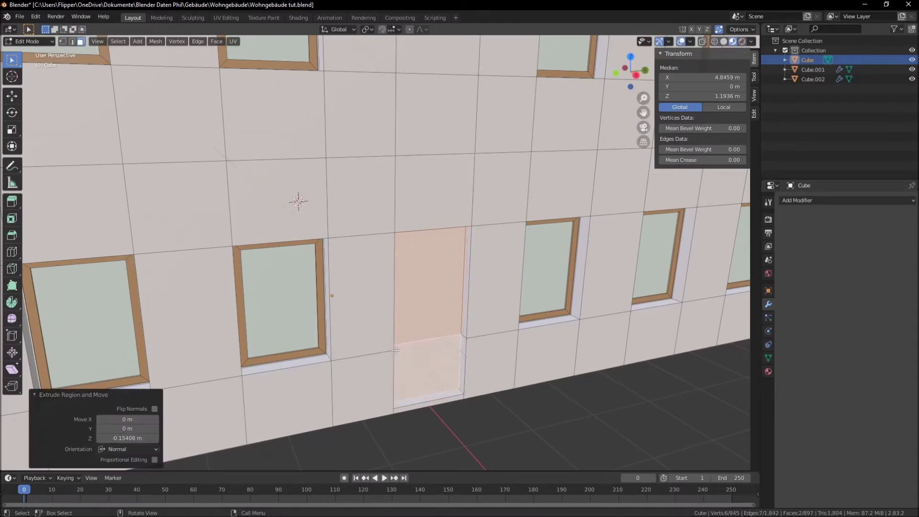
double_click(127, 438)
key(ctrl+shift+Left)
text(0.2)
key(Return)
Step: Inset the door face to create a thin border frame
scroll(475, 359, up, 2)
mouse_move(468, 363)
middle_down()
mouse_move(356, 346)
mouse_move(359, 359)
mouse_move(279, 279)
middle_up()
scroll(299, 306, up, 3)
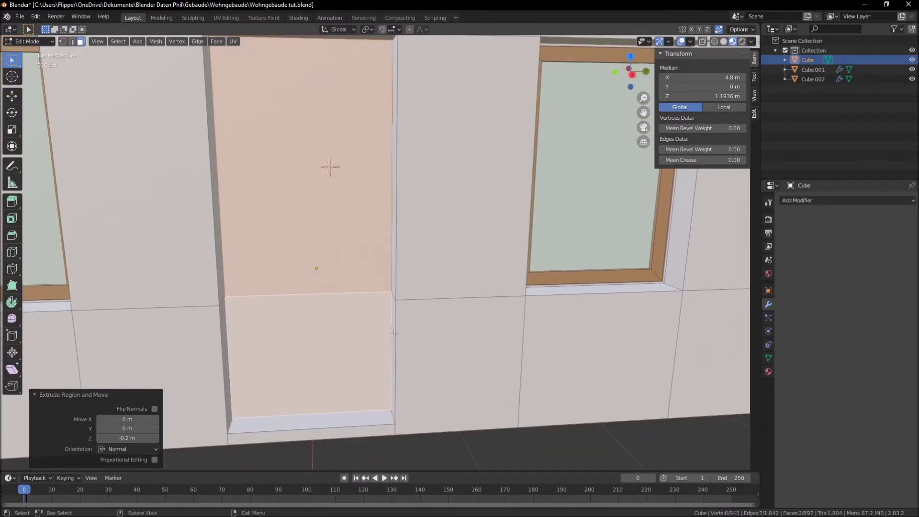
key(i)
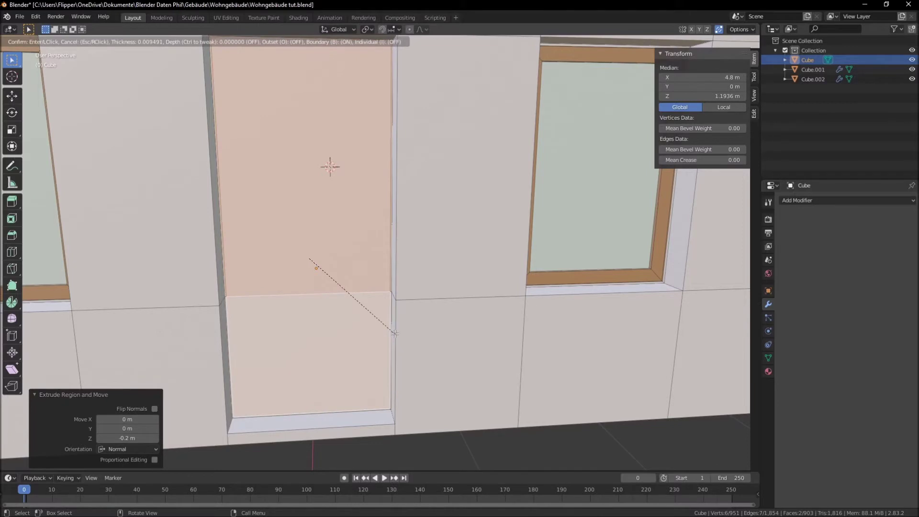
click(394, 333)
middle_drag(394, 333, 432, 308)
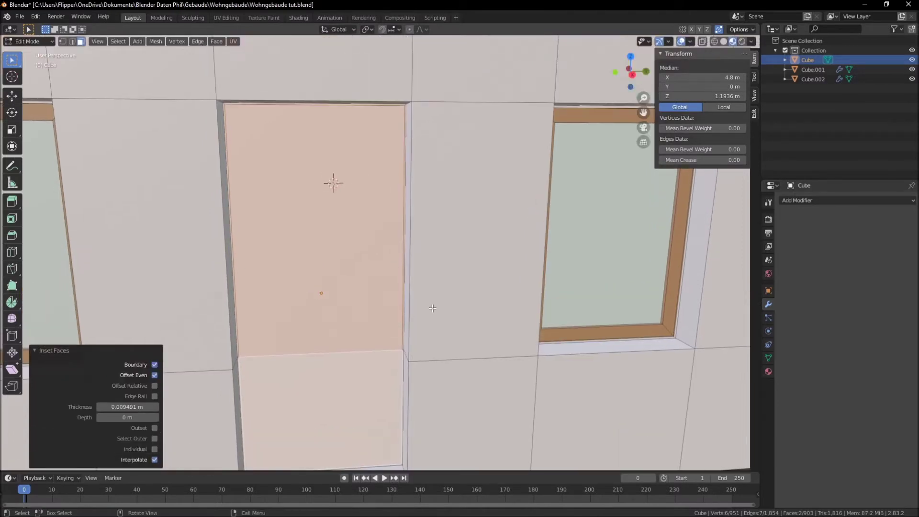
middle_drag(356, 289, 368, 309)
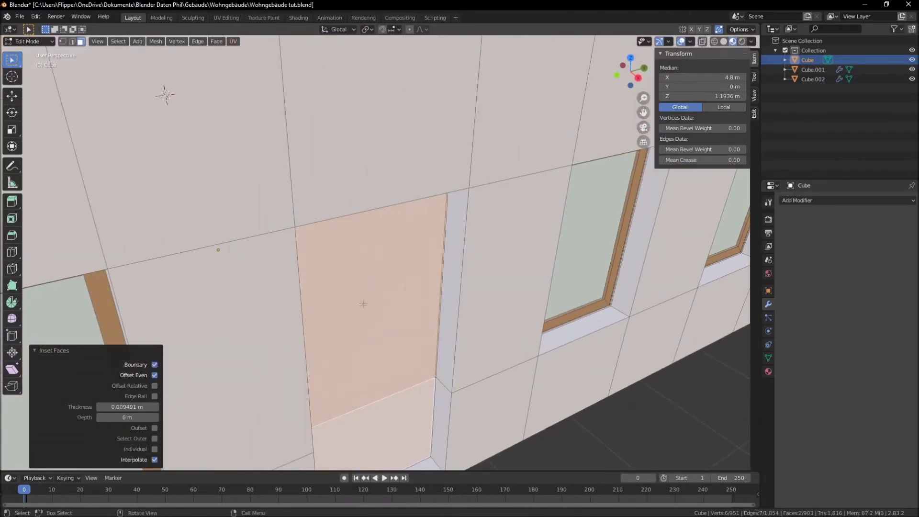
Step: Extrude the door panel out 0.05 m, scale it to 0.988, and select the upper door face
key(e)
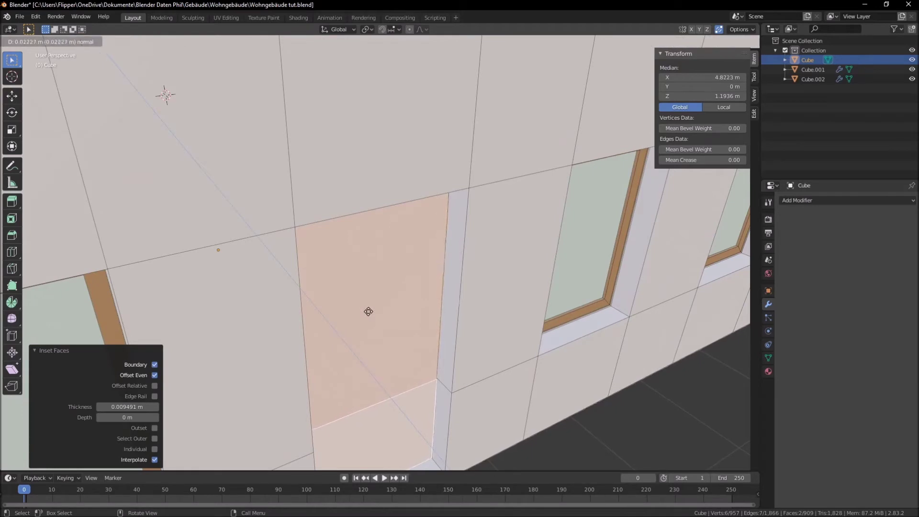
click(369, 312)
click(110, 438)
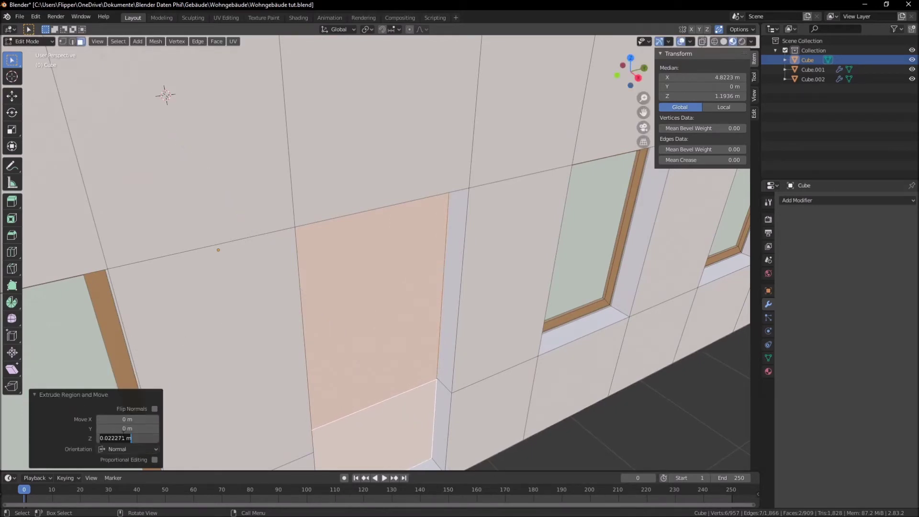
text(0.05)
key(Return)
middle_drag(310, 353, 436, 343)
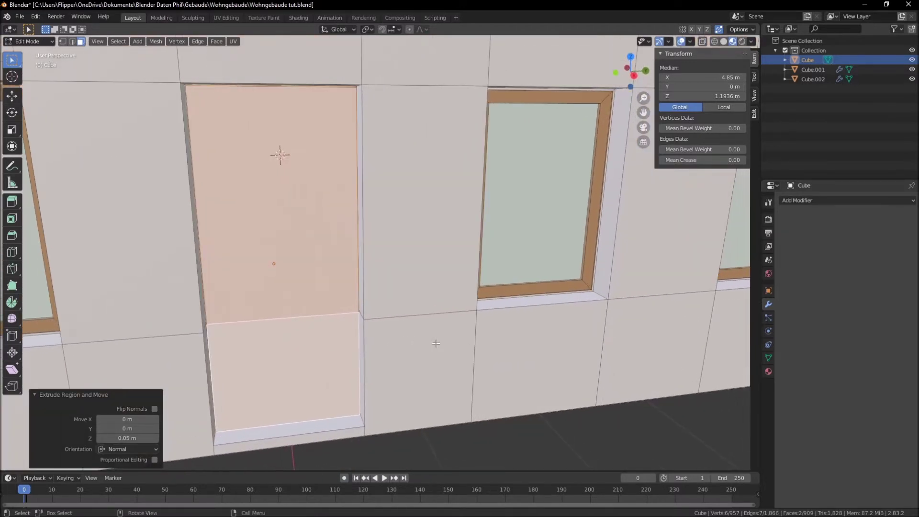
key(s)
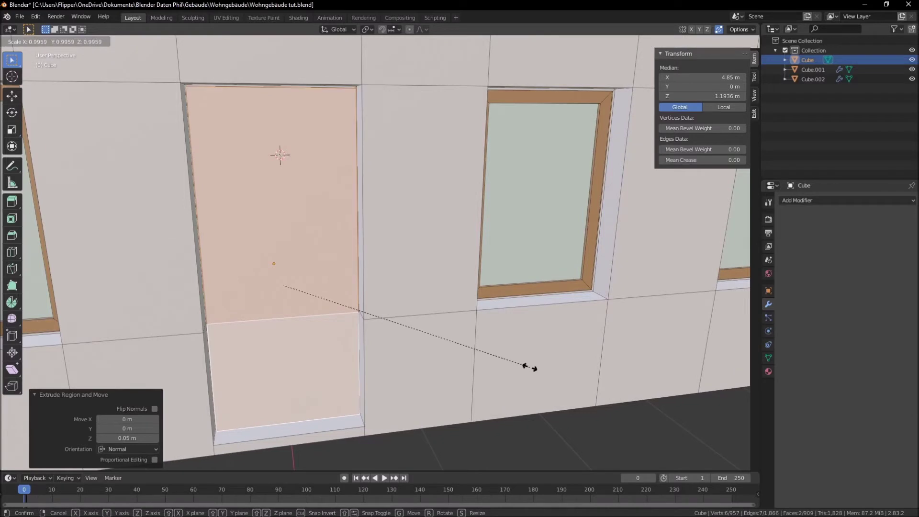
click(528, 367)
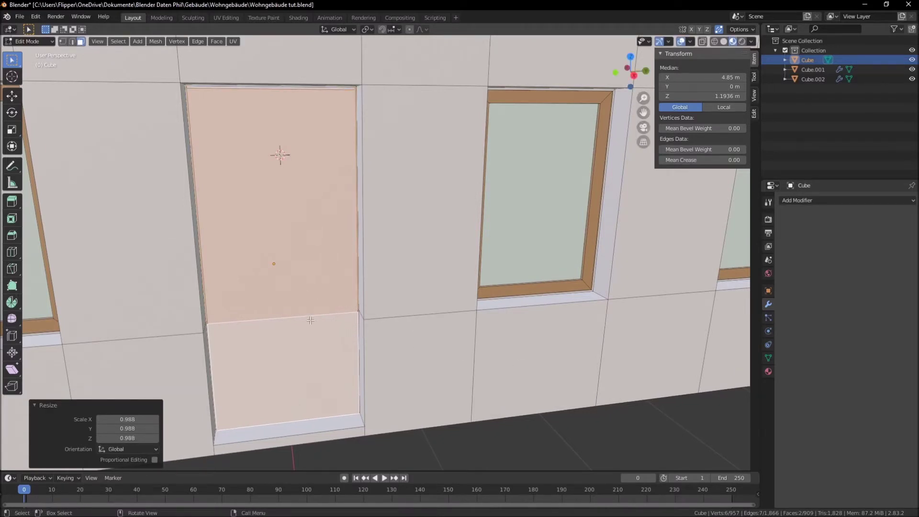
click(255, 222)
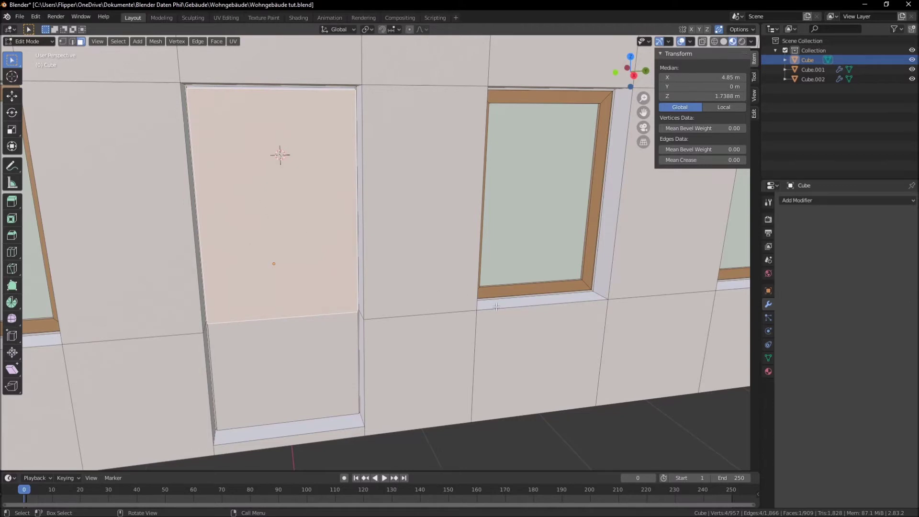
Step: Inset the upper door face and narrow the inset to 0.488 along Y
key(i)
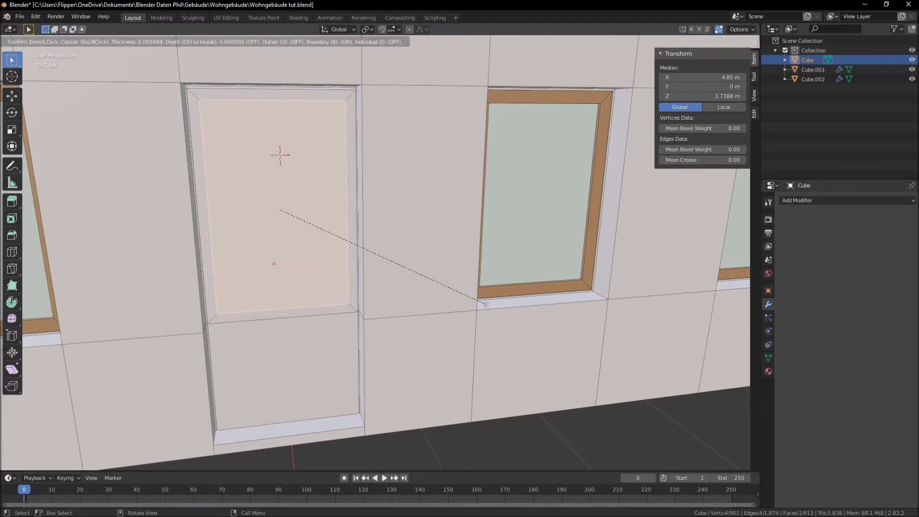
click(480, 300)
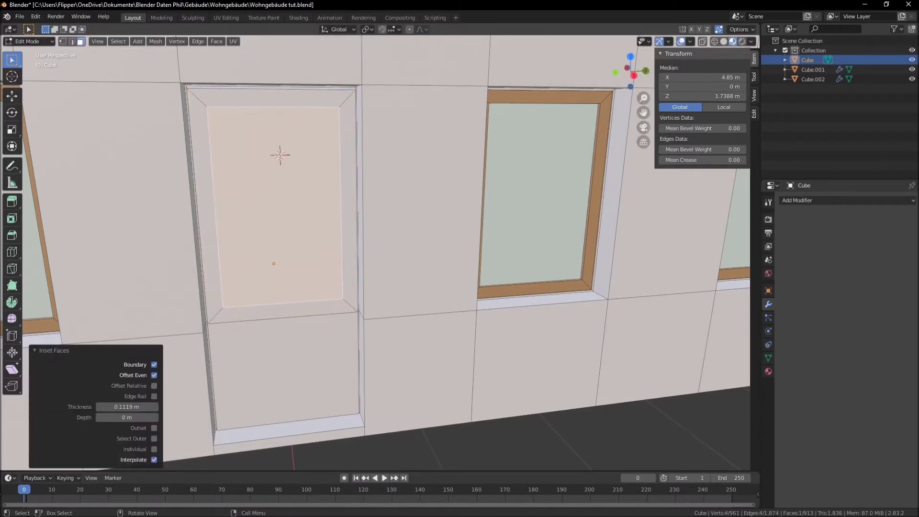
key(s)
key(y)
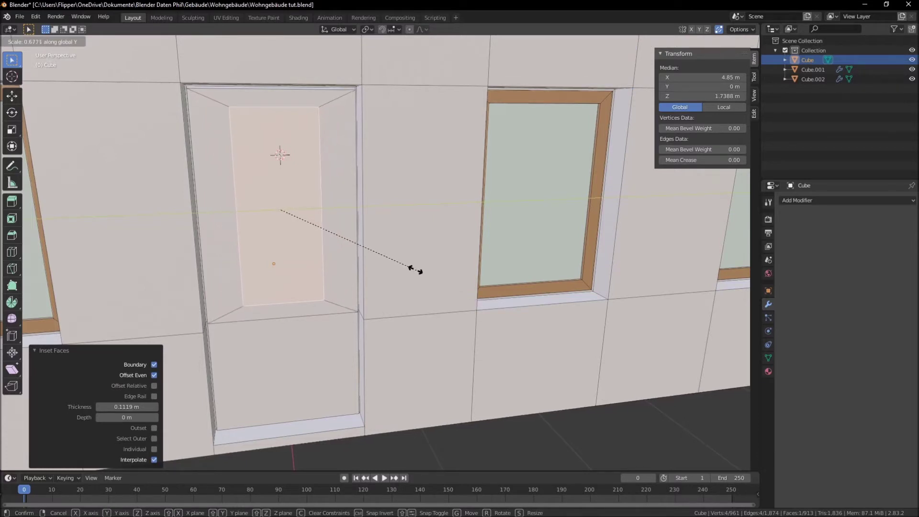
click(376, 256)
middle_drag(375, 256, 385, 263)
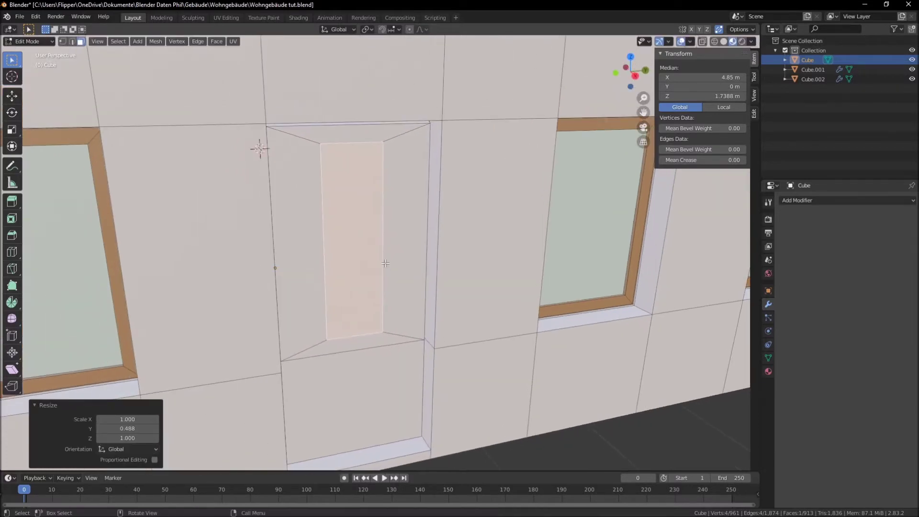
Step: Extrude the inset panel inward to a -0.04 m recess depth
key(e)
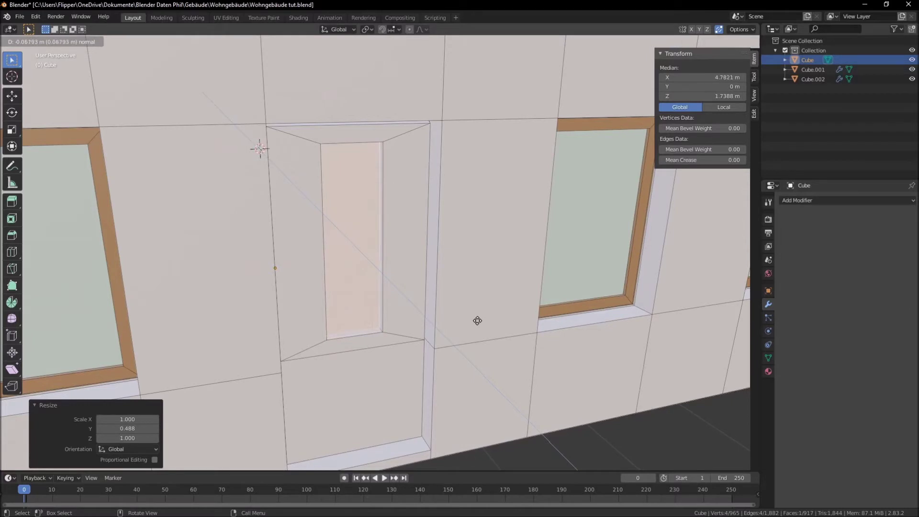
click(477, 321)
click(126, 438)
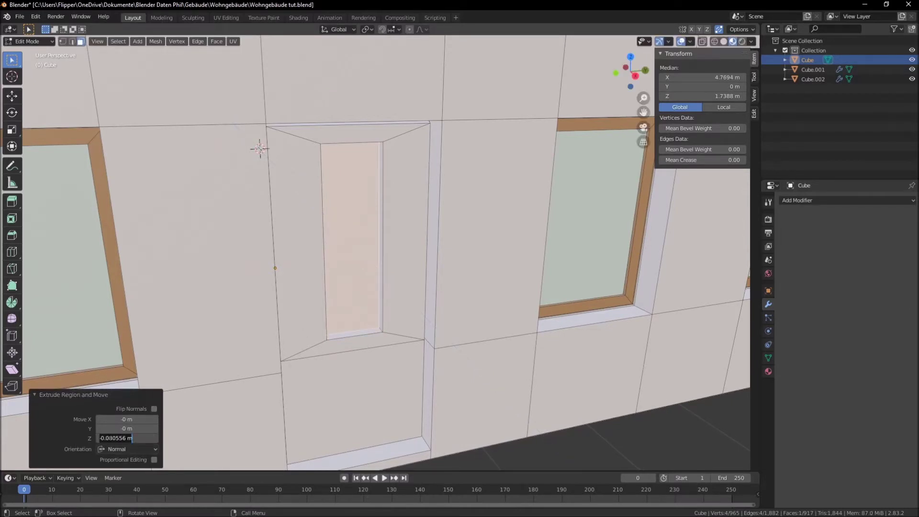
drag(109, 438, 274, 444)
text(04)
key(Return)
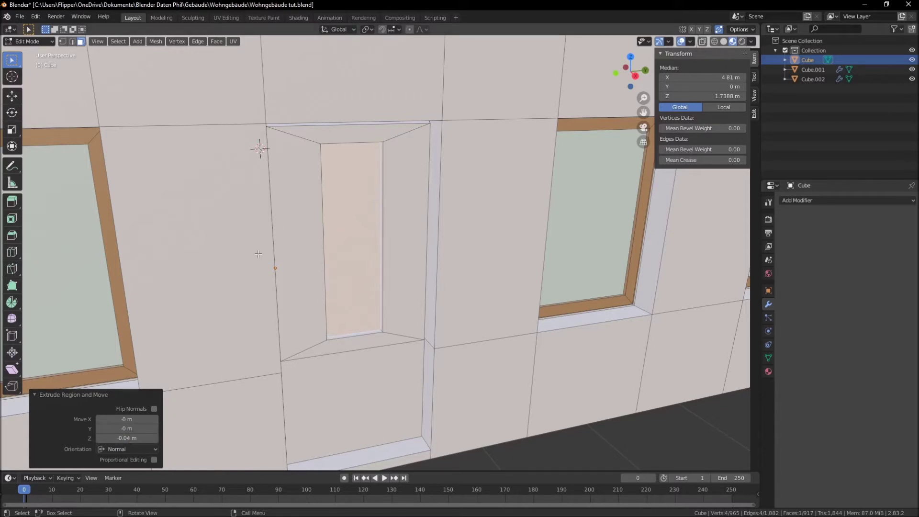
scroll(357, 264, up, 4)
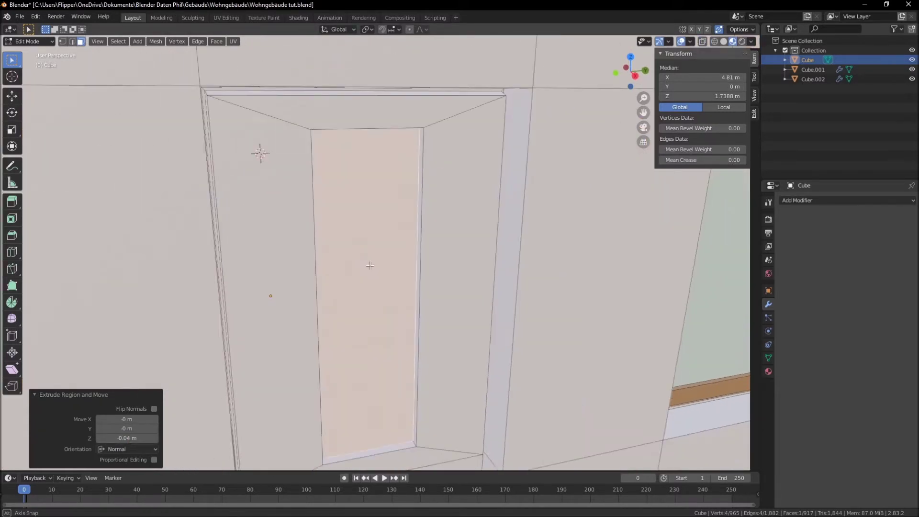
scroll(360, 258, up, 3)
scroll(360, 258, down, 5)
scroll(389, 254, down, 1)
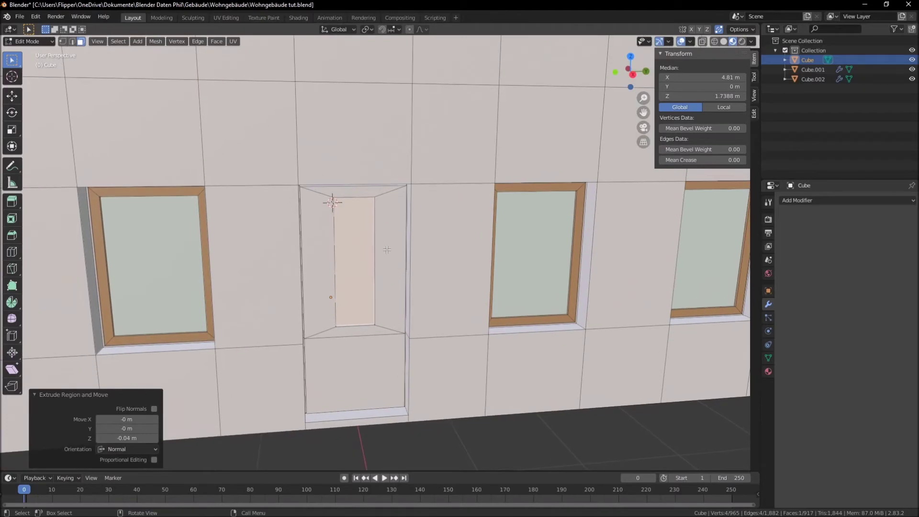
Step: Shift the door recess's top edge 0.11895 m along Z
key(2)
scroll(365, 232, down, 4)
mouse_move(365, 232)
middle_down()
mouse_move(358, 212)
mouse_move(357, 225)
middle_up()
scroll(356, 225, up, 3)
scroll(356, 228, up, 1)
scroll(356, 232, up, 3)
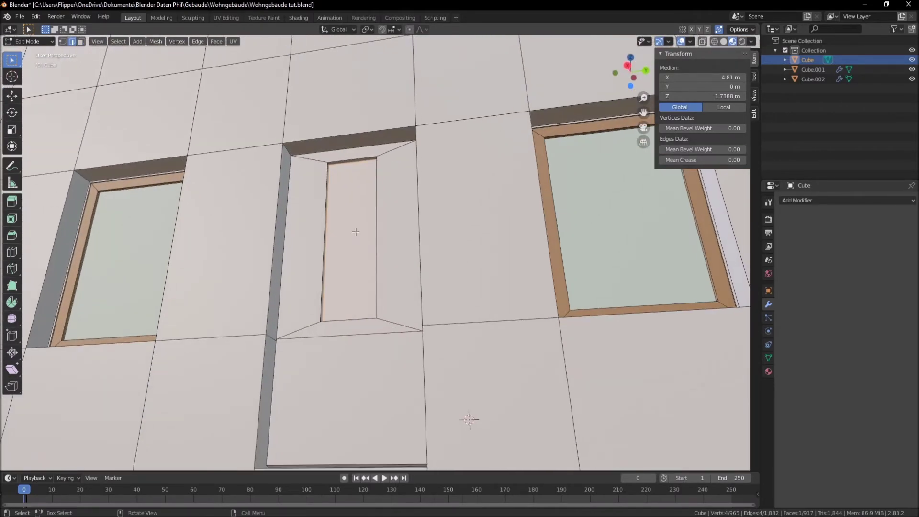
key(3)
click(352, 161)
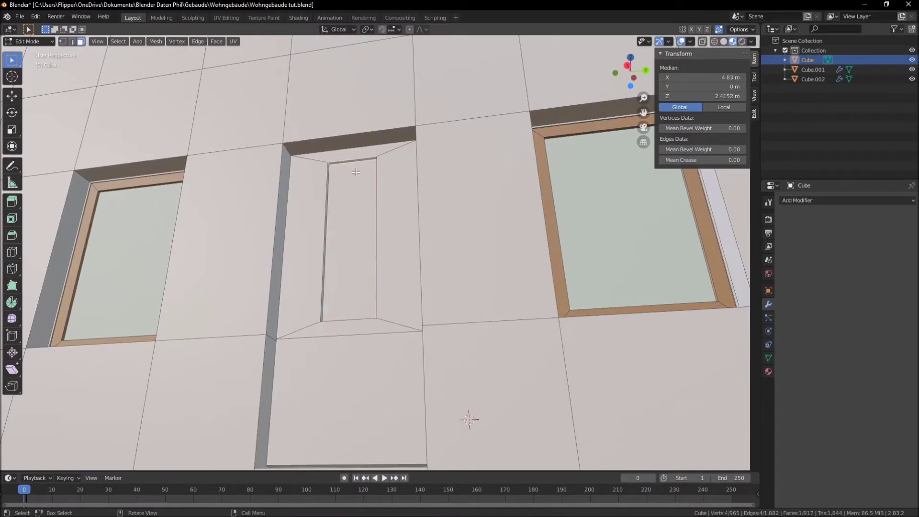
key(g)
key(z)
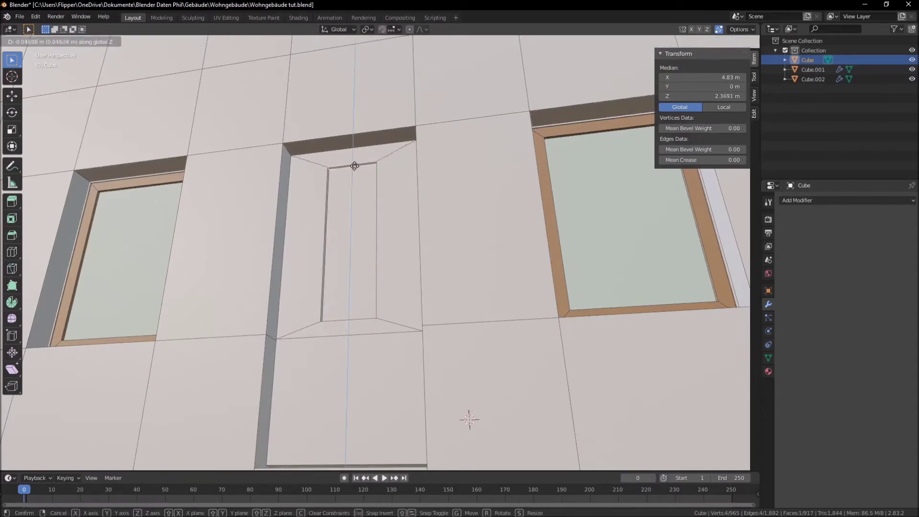
click(480, 188)
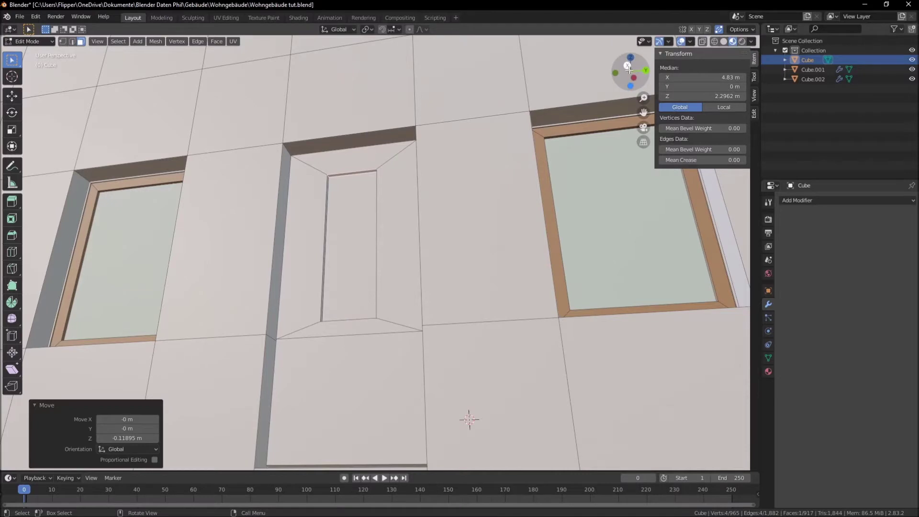
click(627, 65)
scroll(457, 269, down, 1)
scroll(455, 268, down, 1)
Step: Shrink the inner door panel uniformly to 0.961
scroll(450, 266, down, 1)
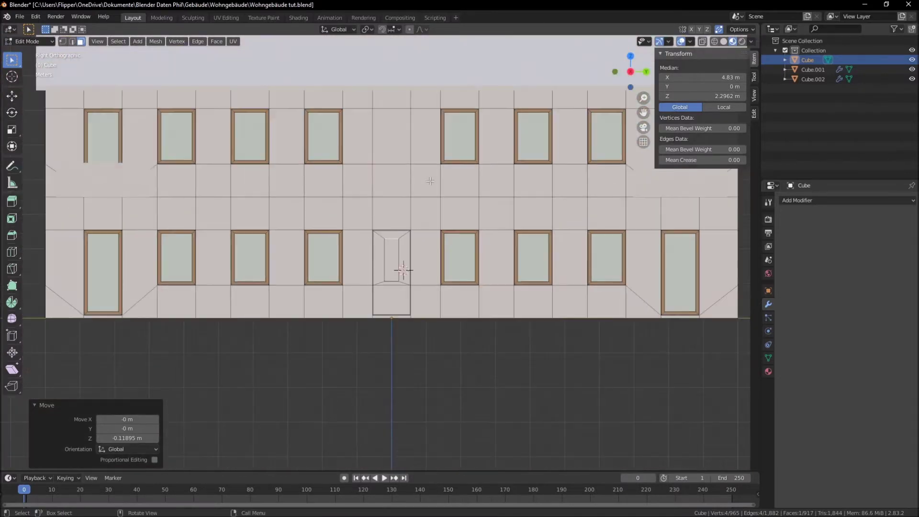
scroll(420, 299, up, 3)
scroll(424, 287, up, 3)
middle_drag(429, 281, 380, 274)
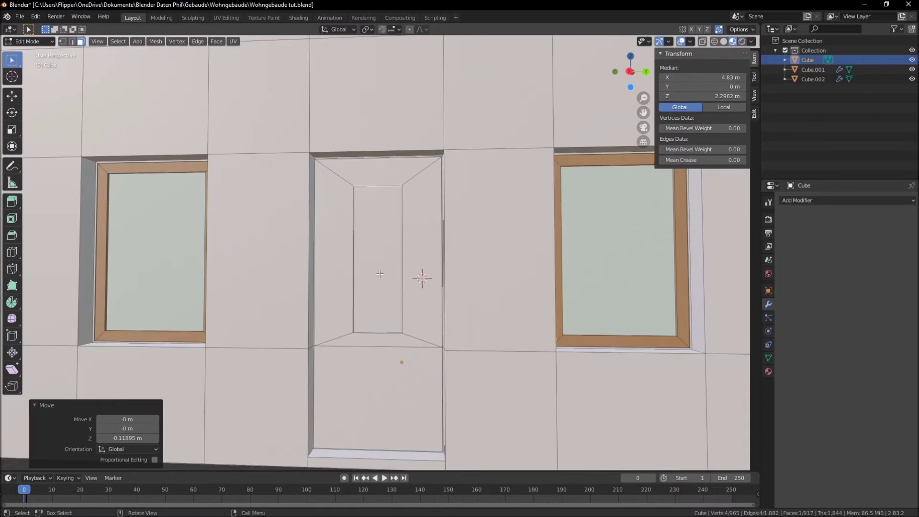
click(386, 238)
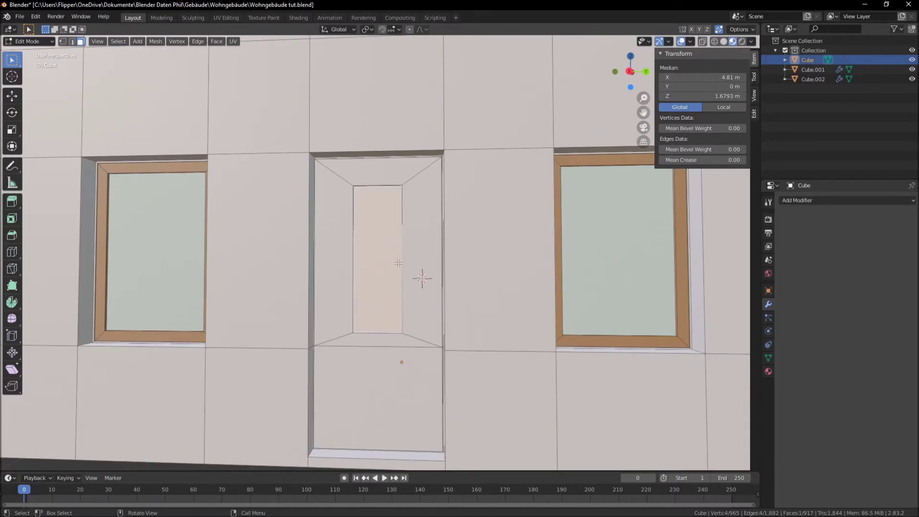
scroll(399, 264, up, 5)
key(s)
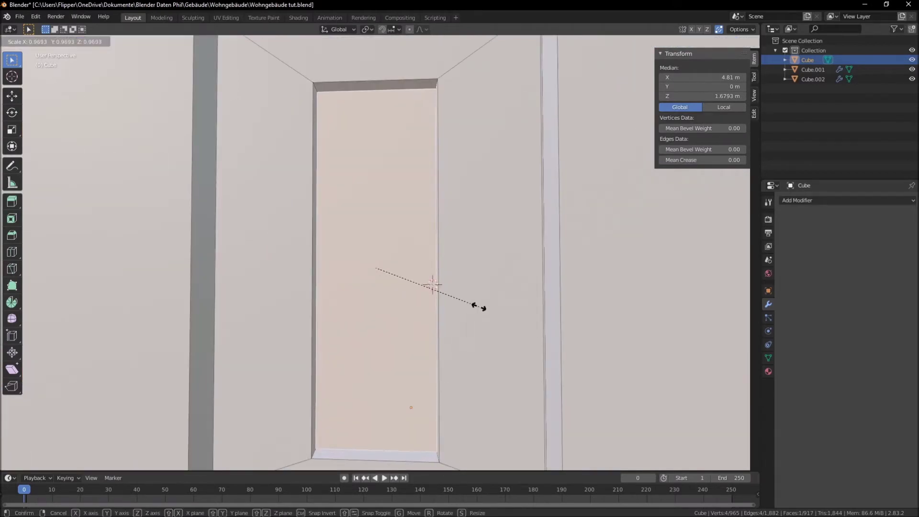
click(477, 306)
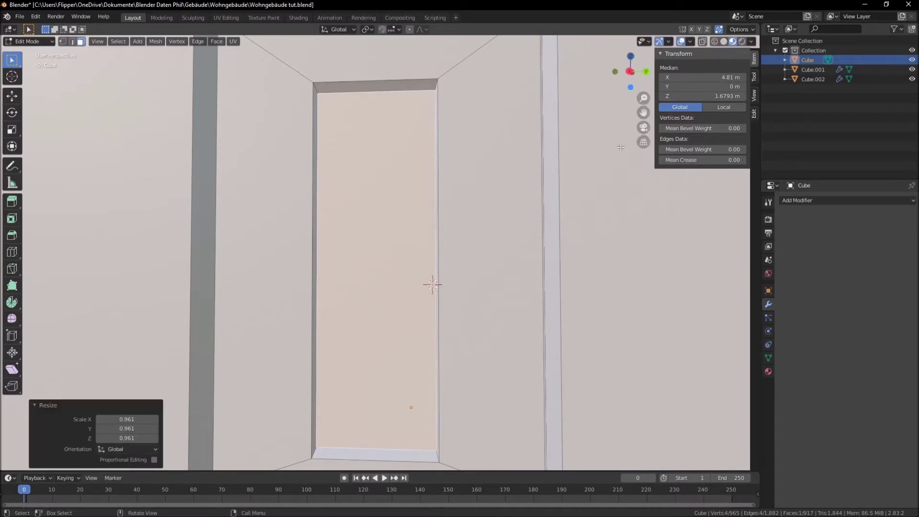
Step: Stretch the door panel to 1.02 along Z in orthographic front view
click(630, 71)
scroll(387, 243, up, 4)
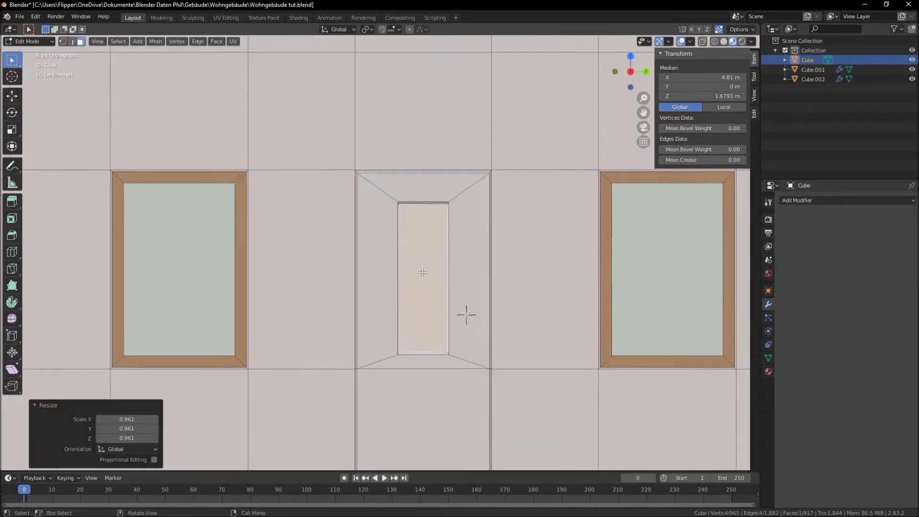
scroll(387, 243, up, 3)
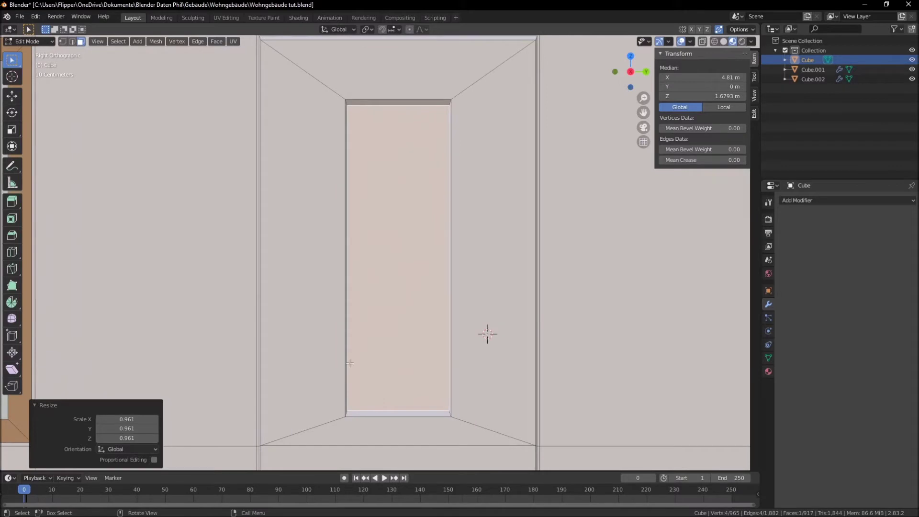
key(s)
key(z)
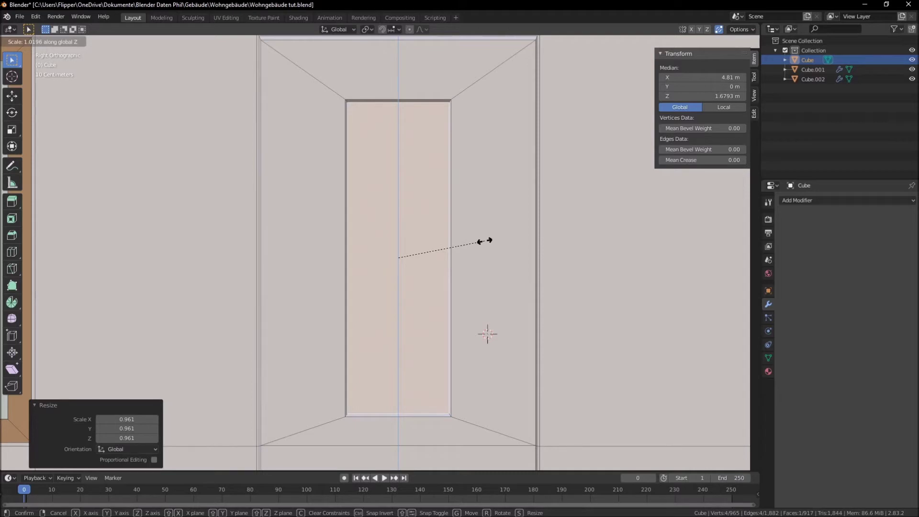
click(485, 241)
scroll(398, 187, up, 2)
shift+middle_drag(397, 186, 371, 353)
scroll(413, 262, up, 3)
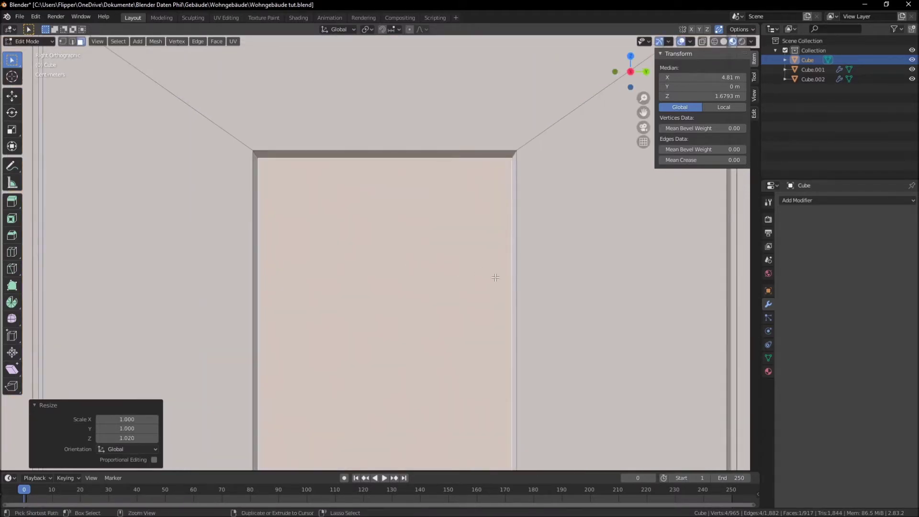
key(ctrl+b)
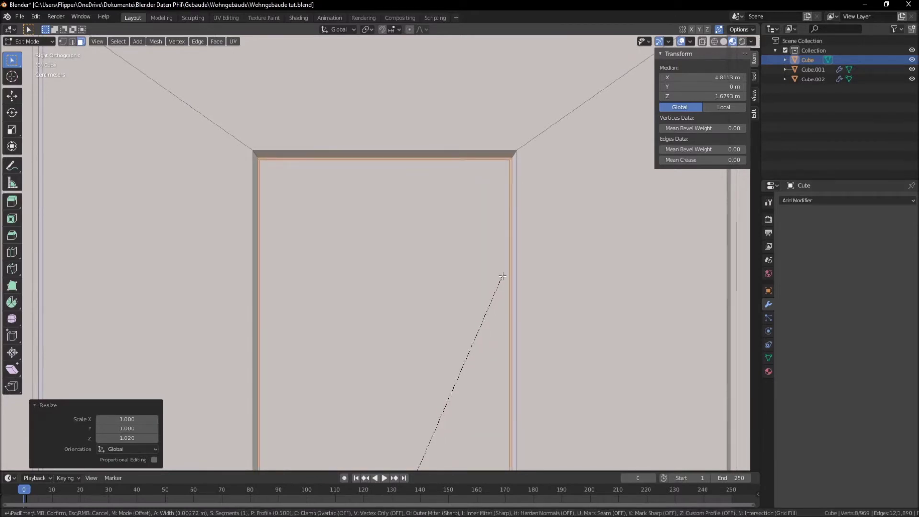
Step: Finish the thin panel bevel and add a new material named Silikonfuge
click(502, 276)
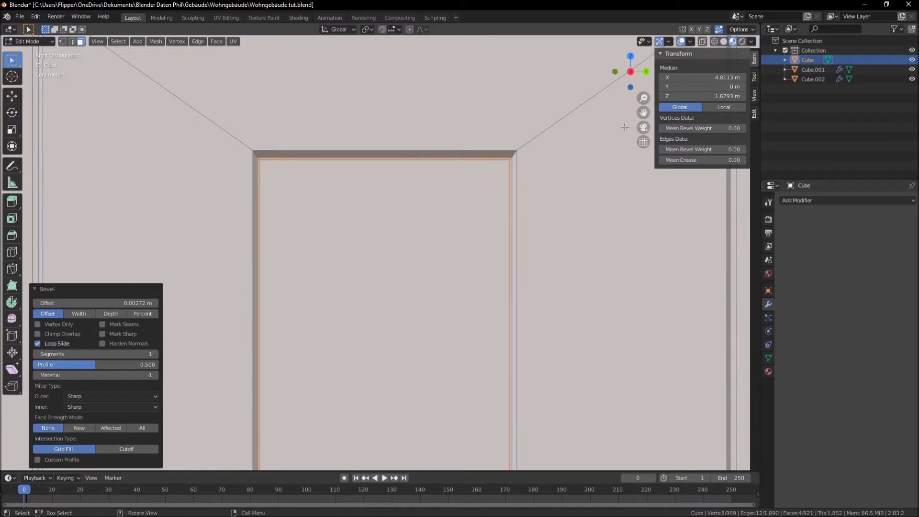
click(768, 372)
click(912, 200)
click(911, 200)
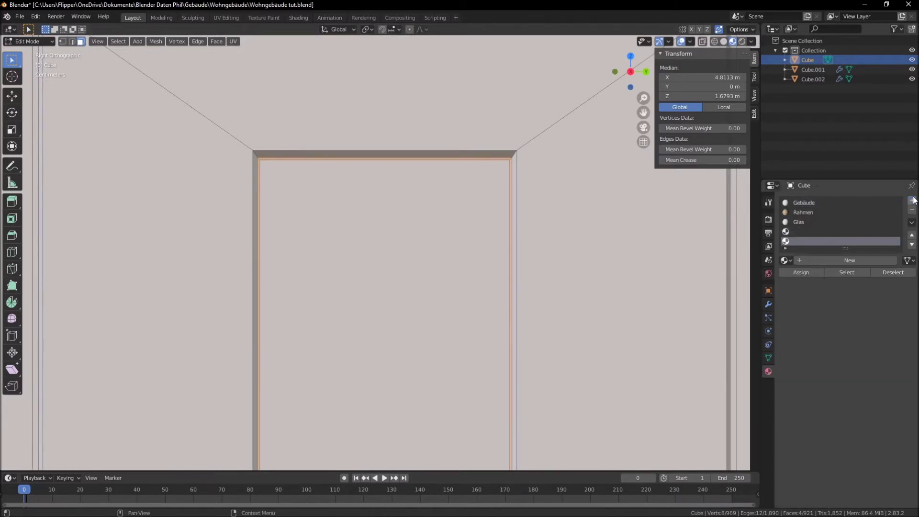
click(833, 258)
double_click(823, 240)
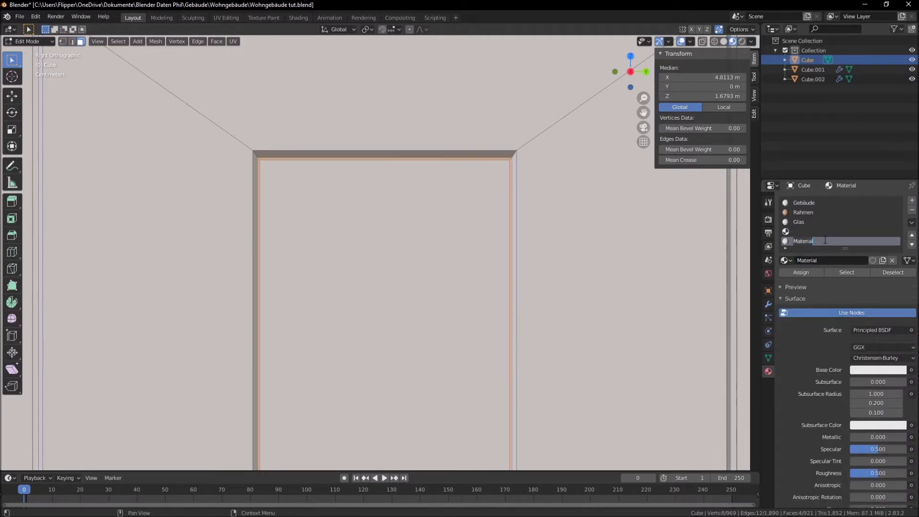
text(Silikonfu)
text(ge)
key(Return)
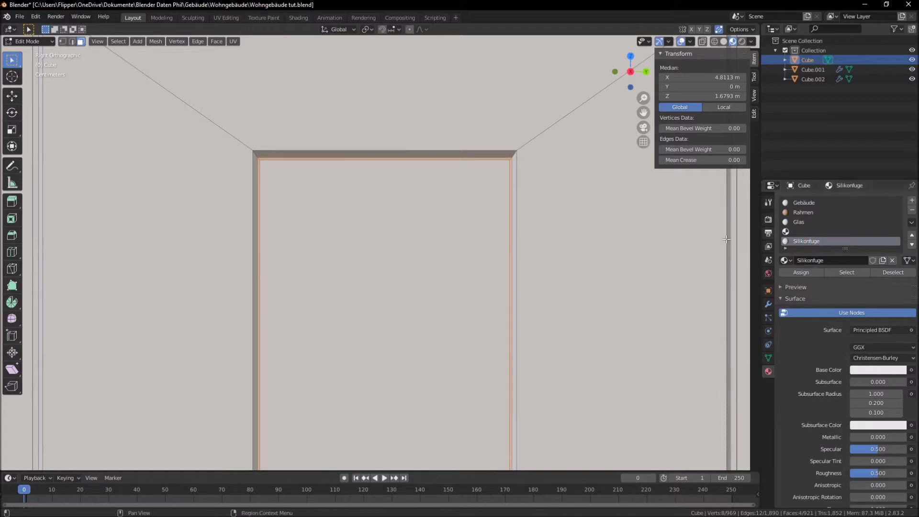
Step: Assign the Glas material to the door's window pane
click(355, 220)
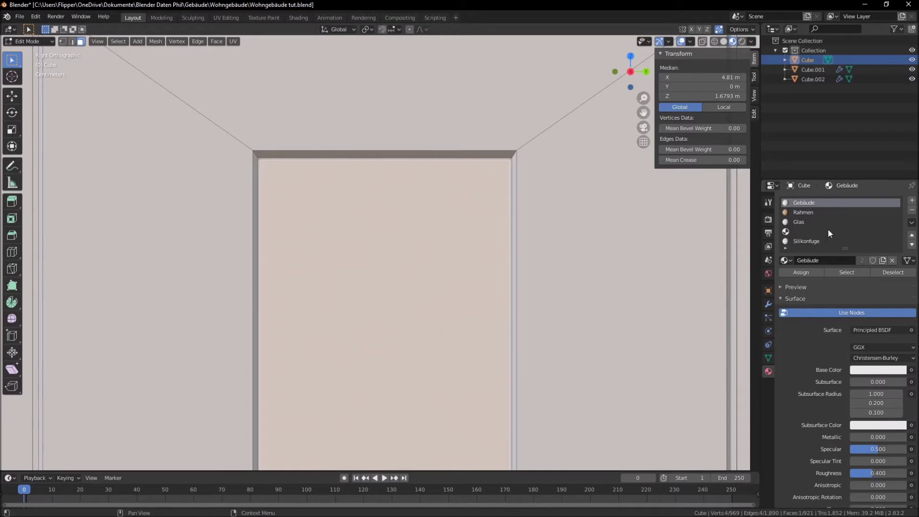
click(802, 222)
click(816, 271)
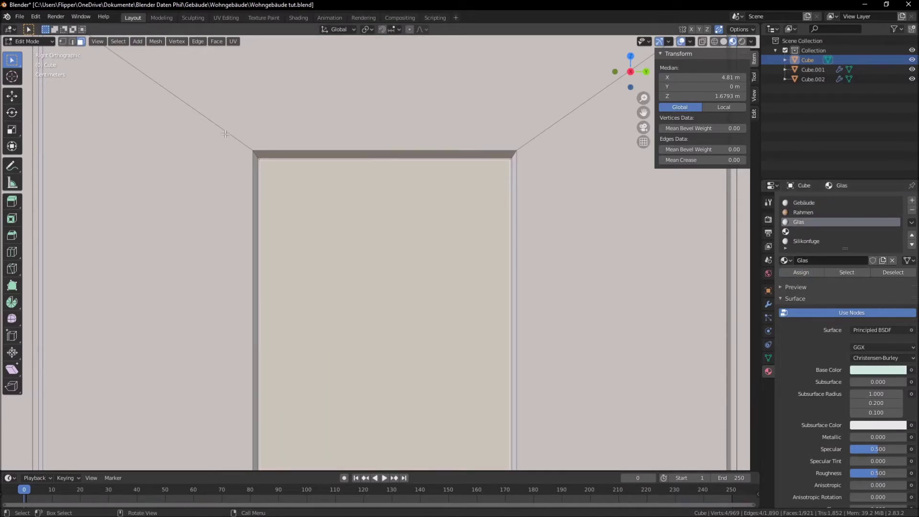
Step: Assign the Rahmen material to the door faces surrounding the pane
key(ctrl+KP_Add)
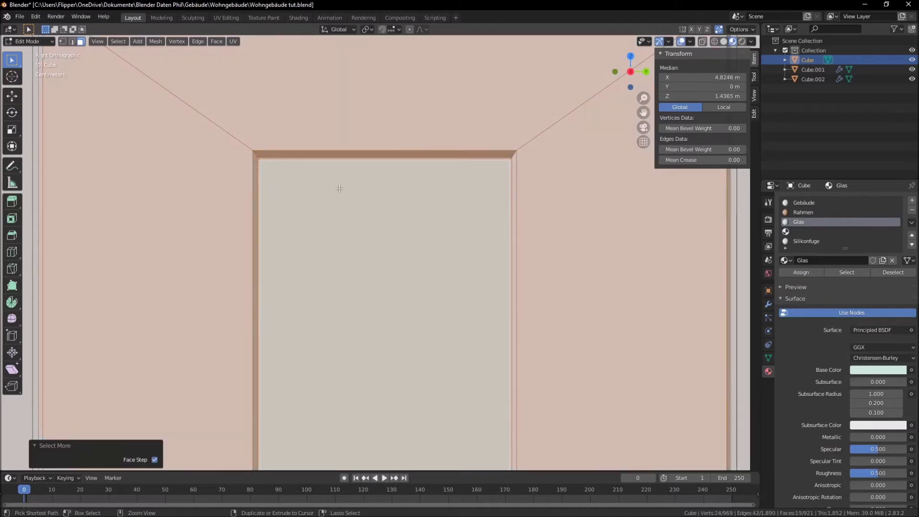
key(ctrl+KP_Add)
key(ctrl+KP_Subtract)
scroll(215, 65, down, 1)
scroll(291, 188, down, 2)
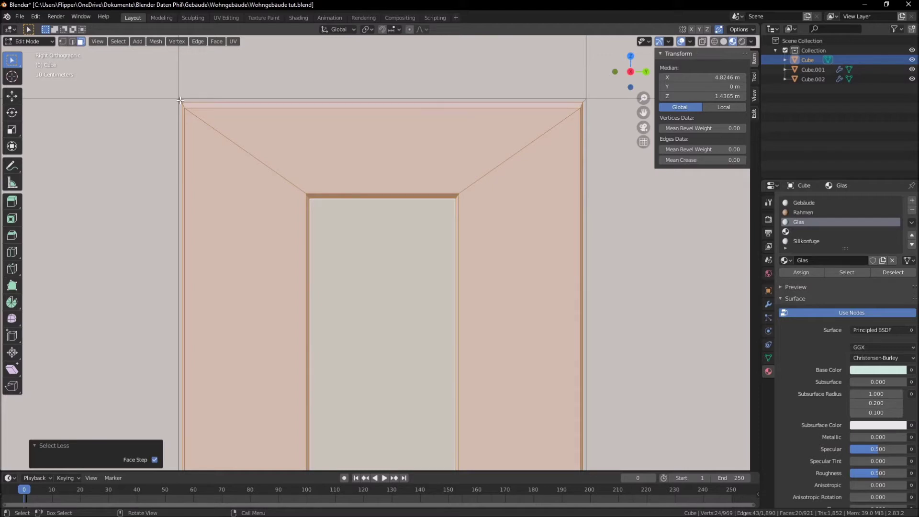
scroll(372, 203, up, 2)
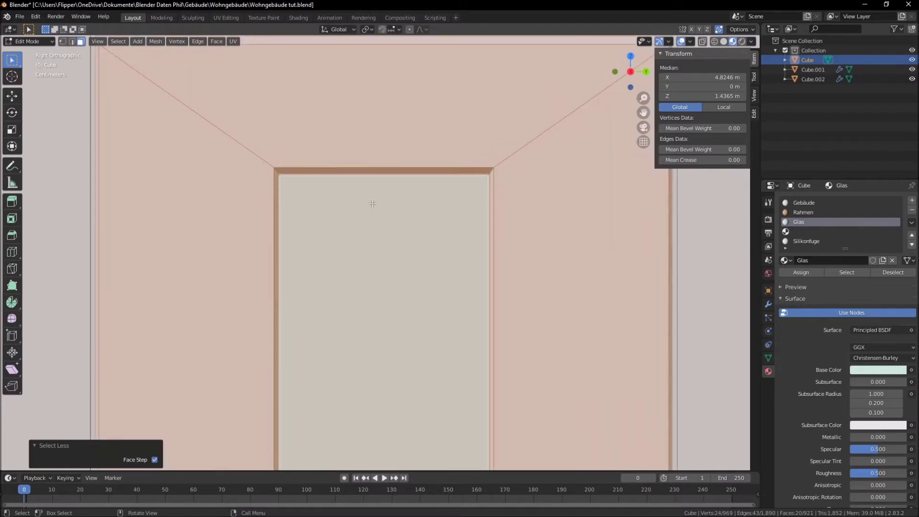
shift+click(414, 244)
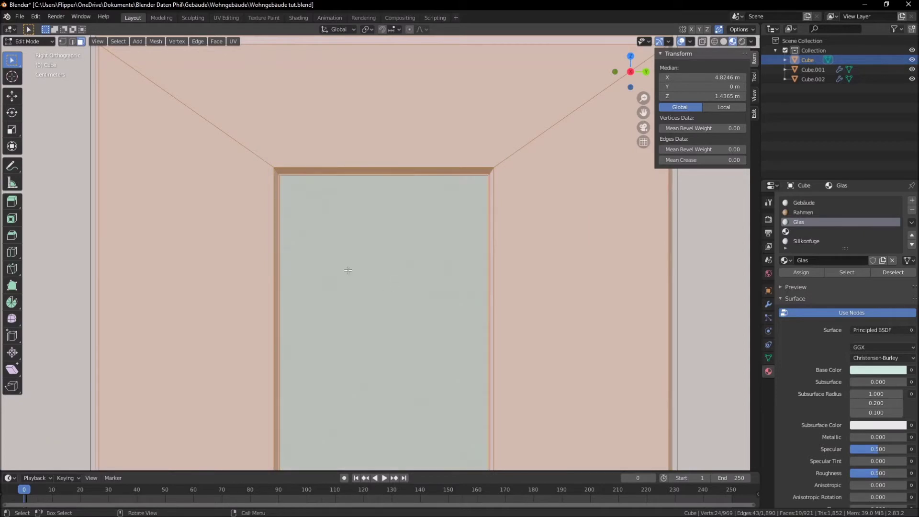
scroll(423, 240, down, 8)
shift+middle_drag(444, 379, 437, 244)
shift+middle_drag(382, 421, 377, 283)
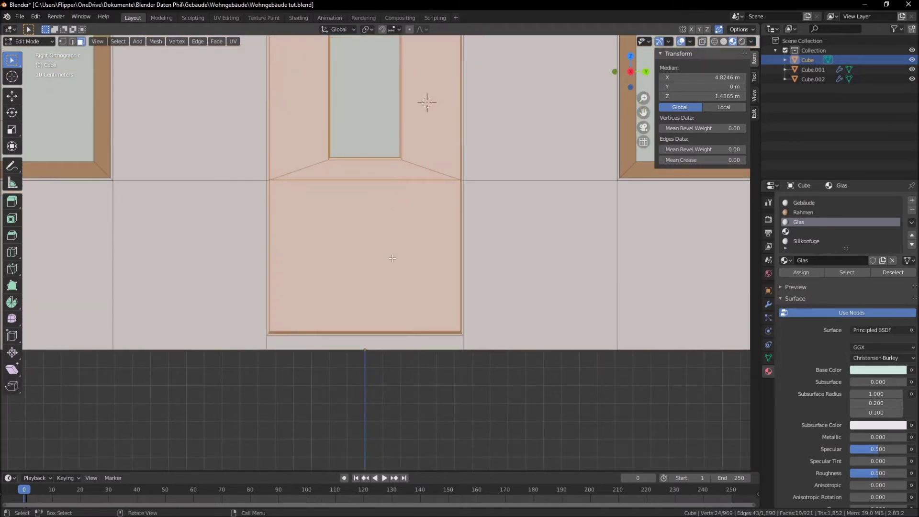
shift+middle_drag(362, 247, 372, 301)
click(804, 213)
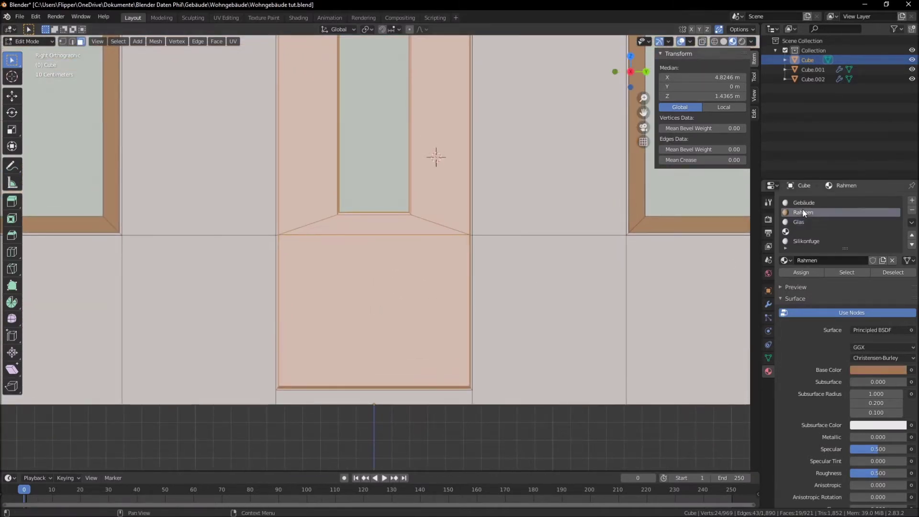
click(811, 272)
scroll(494, 267, down, 5)
key(Tab)
Step: Add a 0.1 m cube at a 3D cursor placed on the door
scroll(421, 331, down, 5)
mouse_move(412, 329)
middle_down()
mouse_move(348, 327)
mouse_move(369, 331)
middle_up()
scroll(369, 331, up, 2)
scroll(387, 328, up, 2)
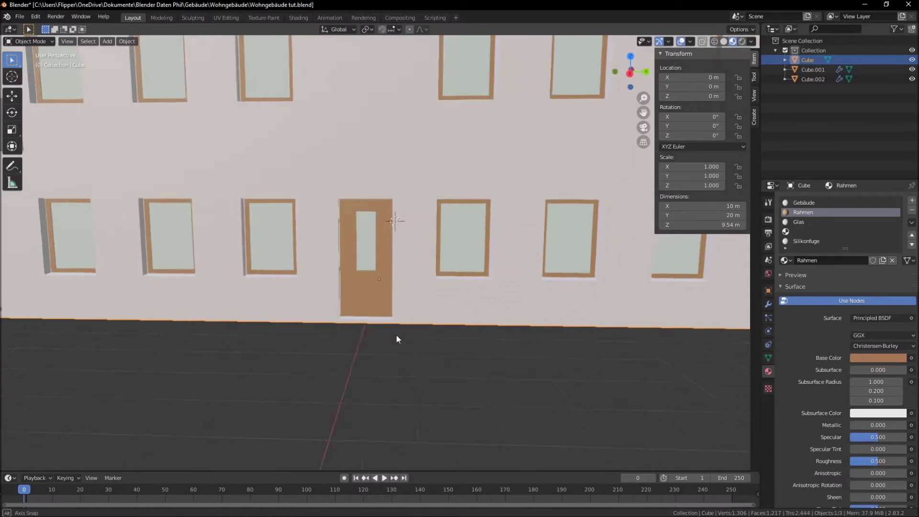
scroll(395, 334, up, 2)
scroll(347, 256, up, 2)
scroll(418, 320, up, 2)
mouse_move(406, 318)
middle_down()
mouse_move(324, 257)
mouse_move(344, 309)
middle_up()
scroll(403, 240, down, 4)
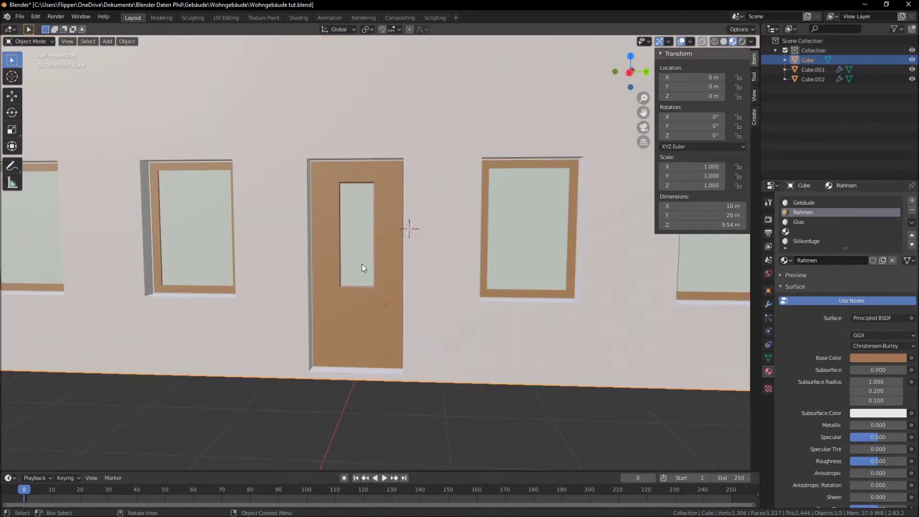
scroll(383, 268, up, 6)
middle_drag(375, 287, 423, 260)
shift+right_click(342, 244)
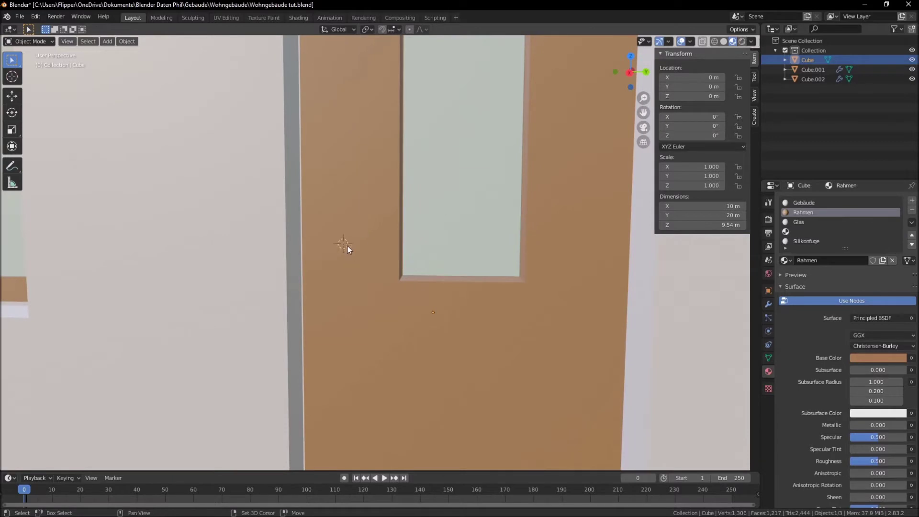
click(107, 42)
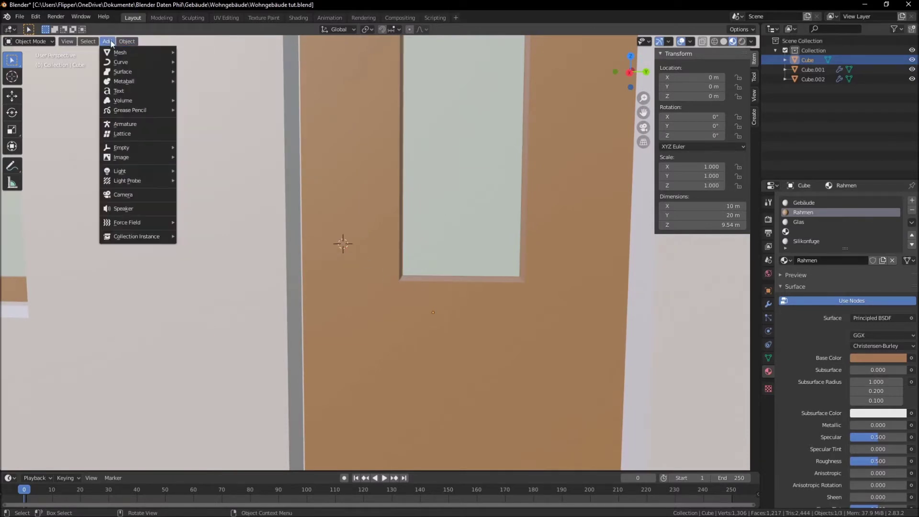
mouse_move(120, 53)
click(213, 61)
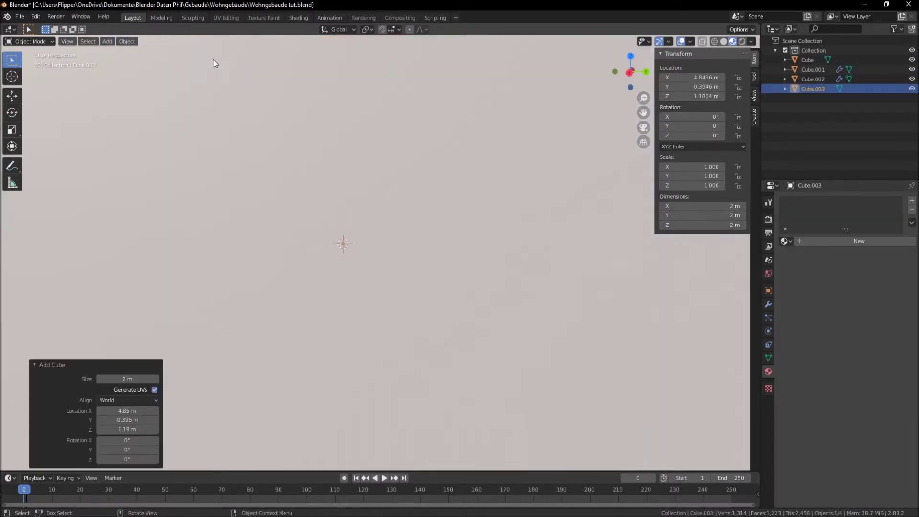
click(144, 377)
text(0.1)
key(Return)
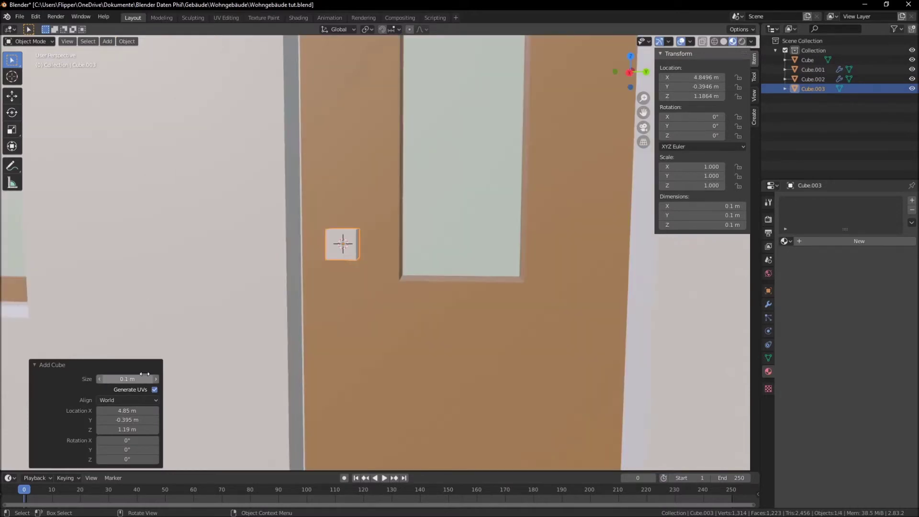
Step: Stretch the cube to 0.243 m tall and apply all its transforms
key(s)
key(z)
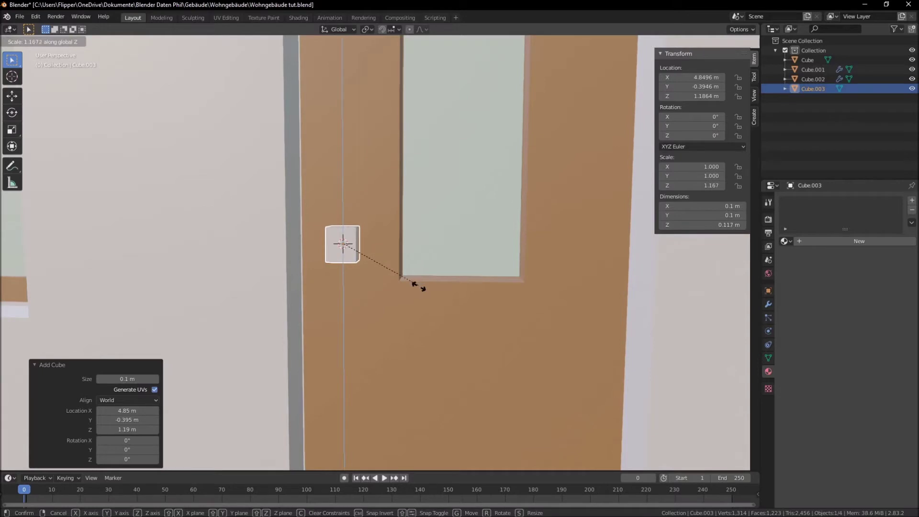
click(467, 377)
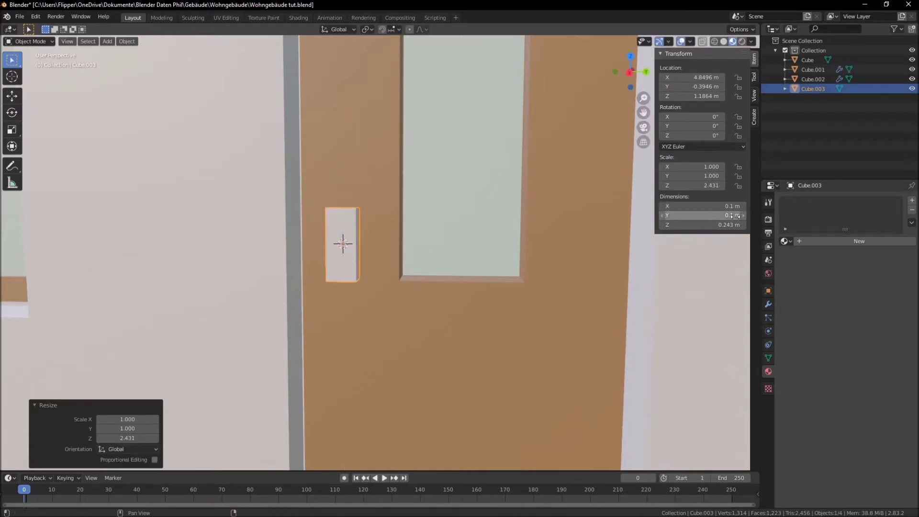
key(ctrl+a)
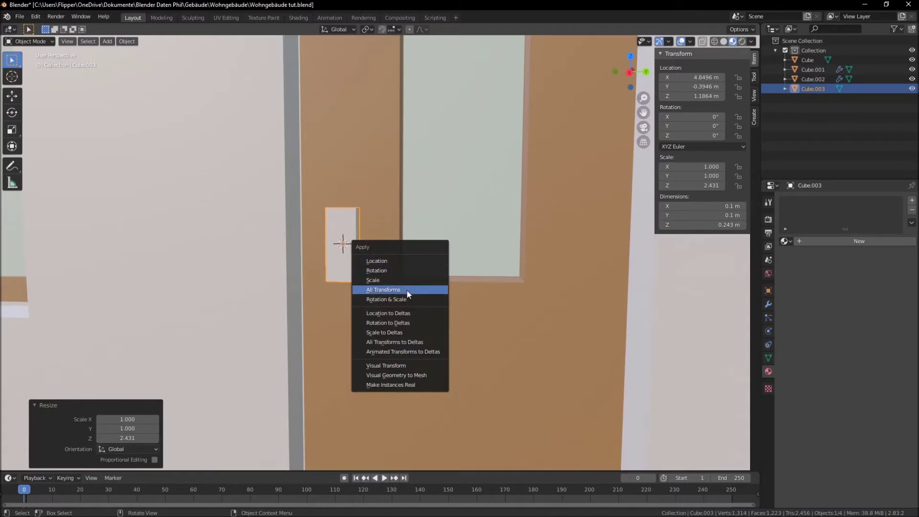
click(411, 286)
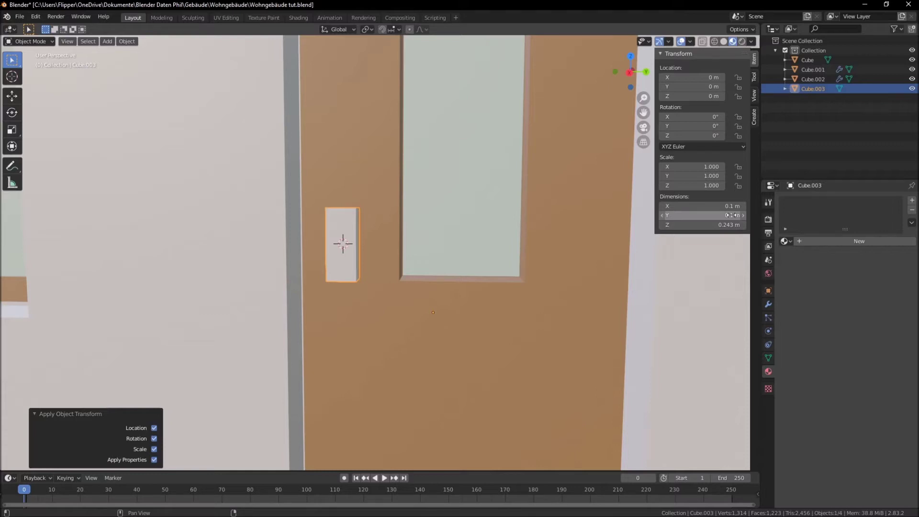
mouse_move(402, 275)
middle_down()
mouse_move(420, 268)
mouse_move(474, 279)
middle_up()
click(498, 248)
key(Tab)
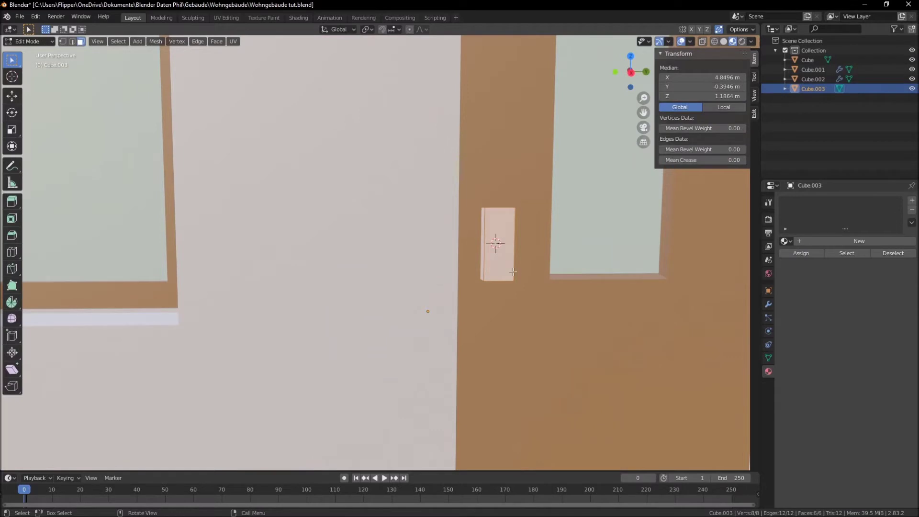
Step: Narrow the cube to 0.786 along Y and thin it to about 0.13 along X
scroll(516, 280, up, 4)
mouse_move(516, 279)
shift+middle_down()
mouse_move(481, 272)
mouse_move(414, 283)
mouse_move(521, 328)
mouse_move(523, 287)
mouse_move(525, 302)
shift+middle_up()
scroll(482, 271, up, 4)
key(s)
key(y)
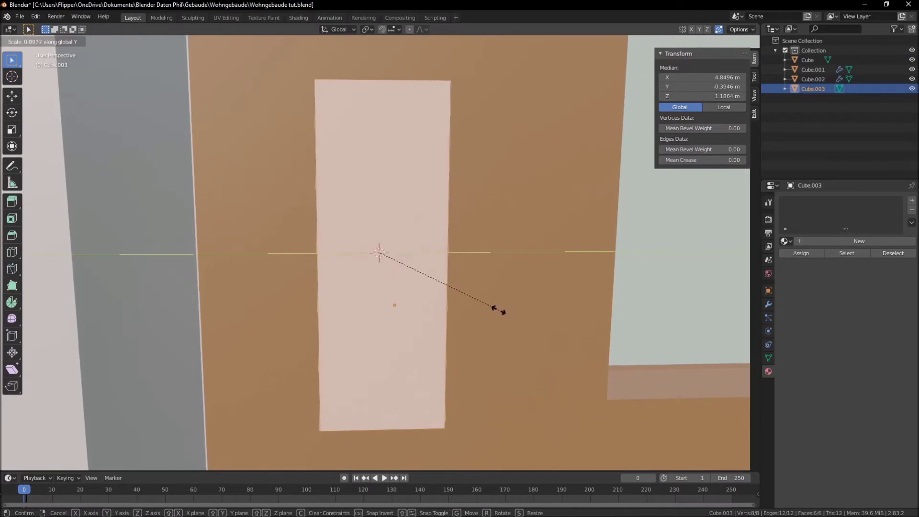
click(485, 303)
mouse_move(475, 313)
middle_down()
mouse_move(466, 324)
mouse_move(386, 335)
middle_up()
key(s)
key(x)
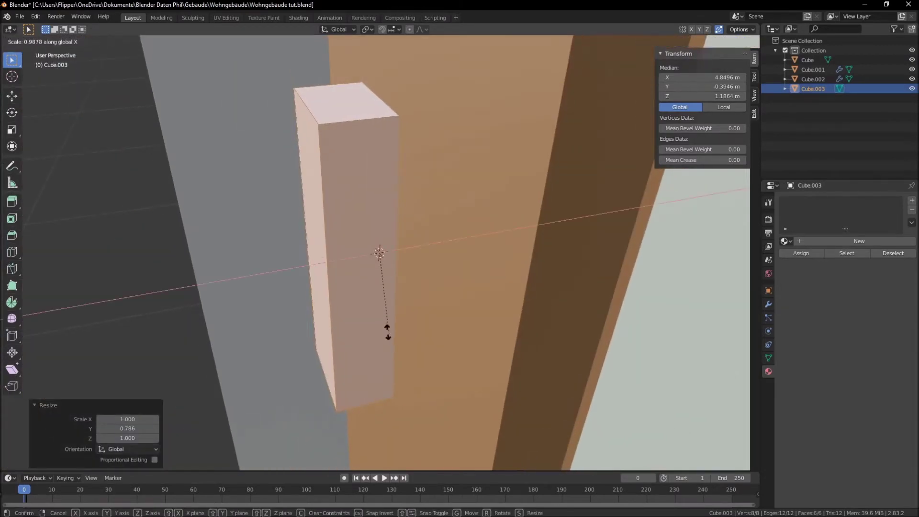
click(373, 263)
Step: Select the plate's four corner edges for rounding
key(2)
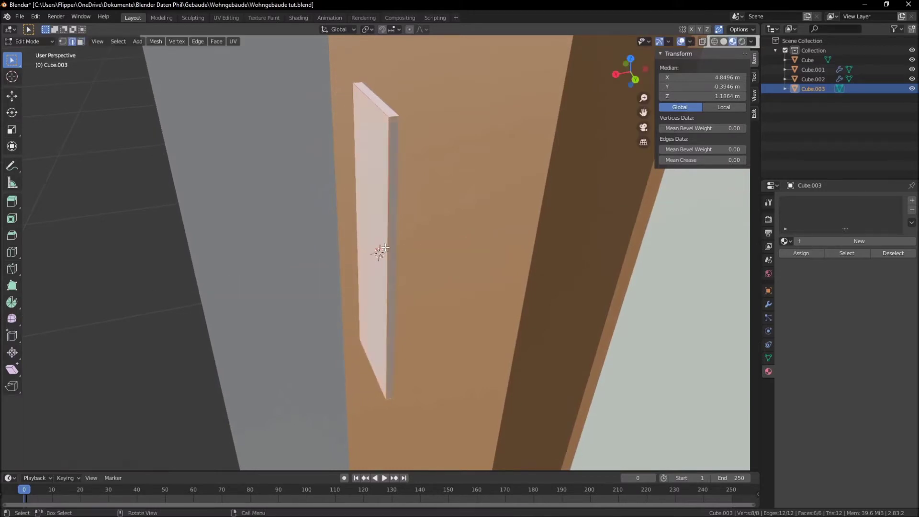
click(392, 120)
shift+click(356, 81)
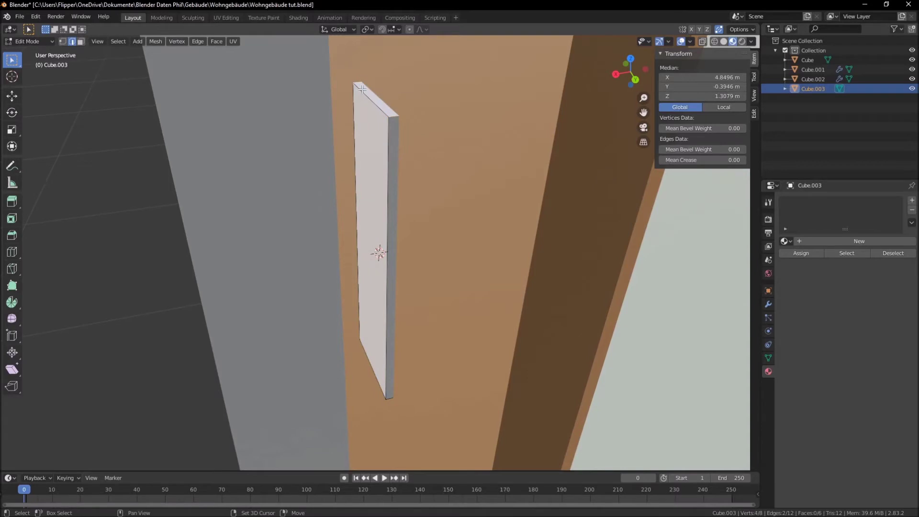
middle_drag(360, 86, 400, 276)
shift+click(383, 389)
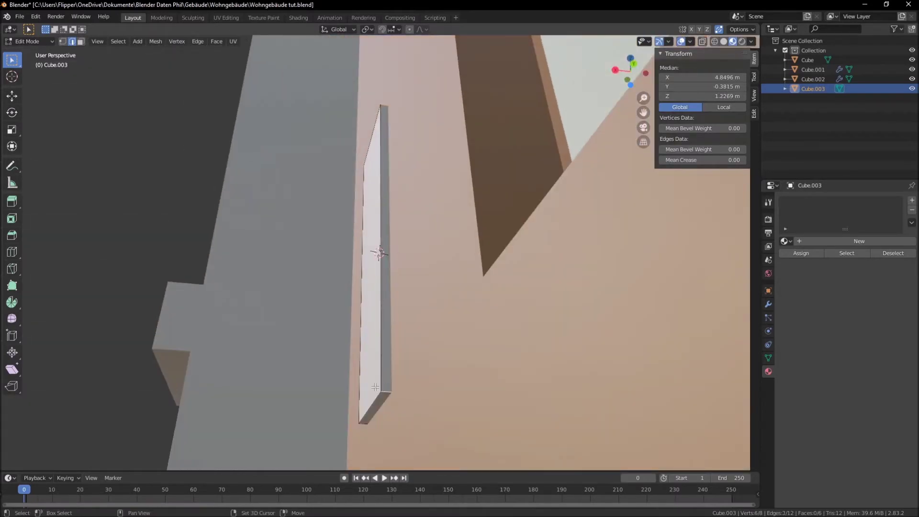
middle_drag(382, 389, 367, 400)
shift+click(338, 413)
shift+click(357, 418)
middle_drag(357, 417, 450, 363)
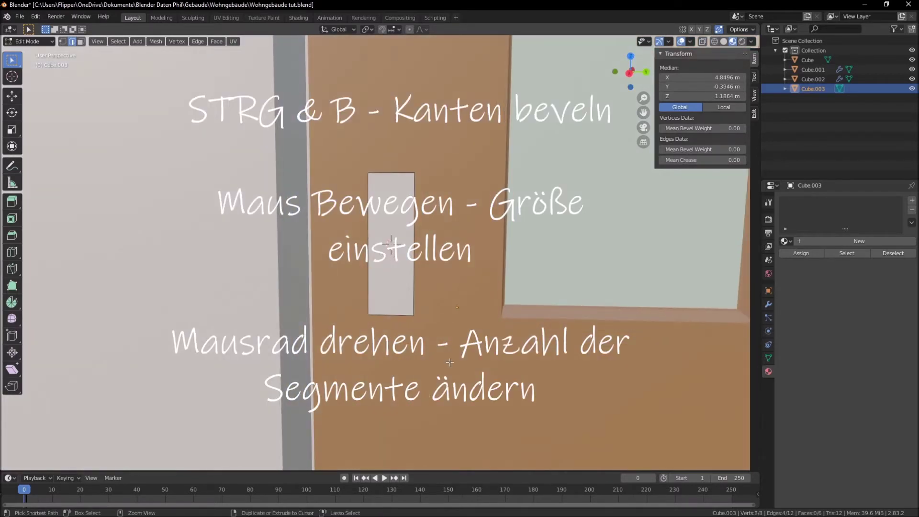
Step: Bevel the selected edges to round the plate's corners
key(ctrl+b)
scroll(460, 364, up, 5)
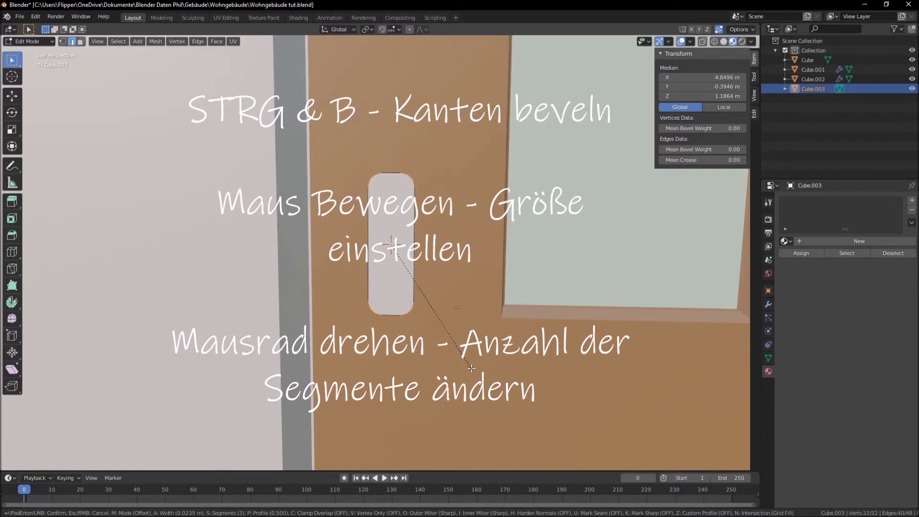
click(471, 365)
key(Tab)
mouse_move(470, 300)
middle_down()
mouse_move(418, 324)
mouse_move(465, 334)
mouse_move(445, 324)
mouse_move(442, 335)
middle_up()
Step: Bevel the border of the plate's front face with 3 segments
key(Tab)
key(3)
click(414, 285)
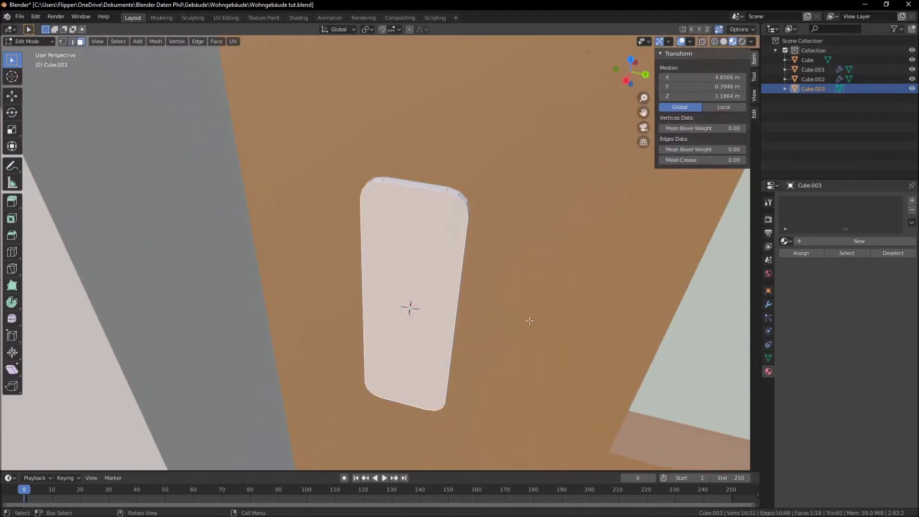
key(ctrl+b)
click(505, 321)
key(Tab)
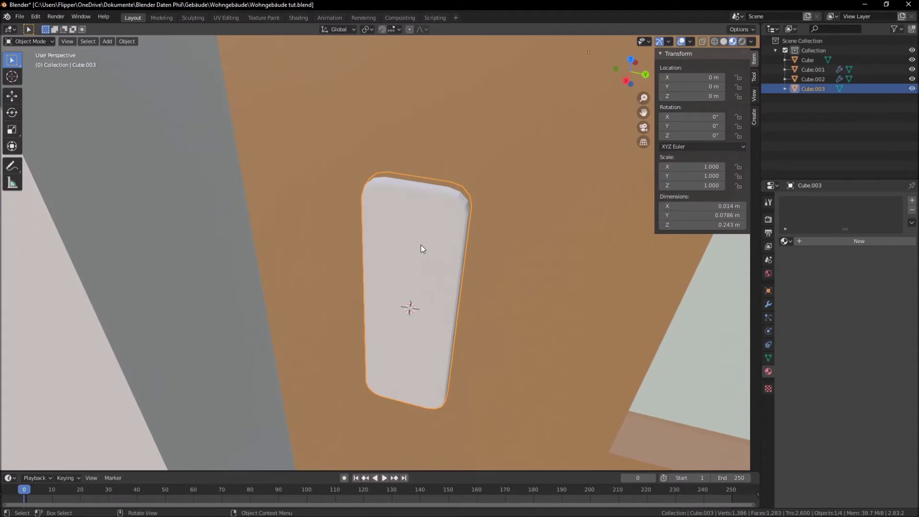
key(Tab)
shift+right_click(411, 239)
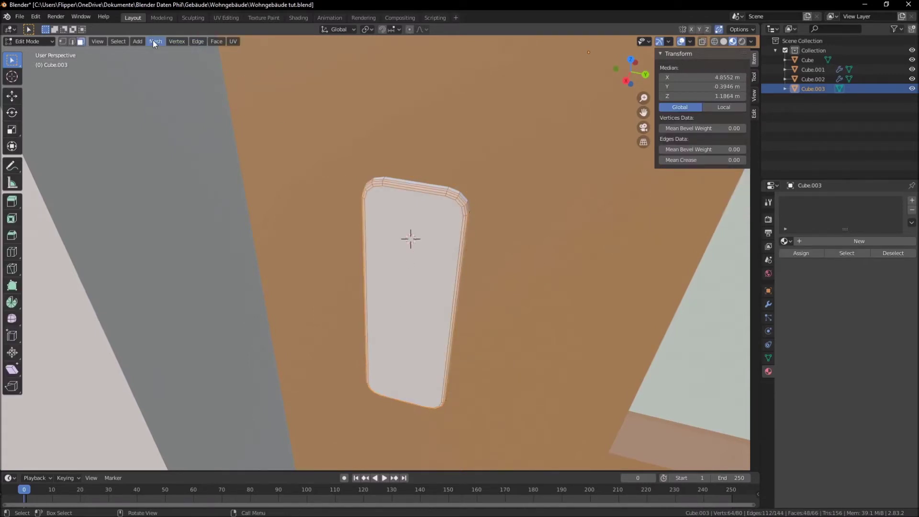
Step: Add a cylinder on the door handle plate and set its radius to 0.01 m
click(140, 41)
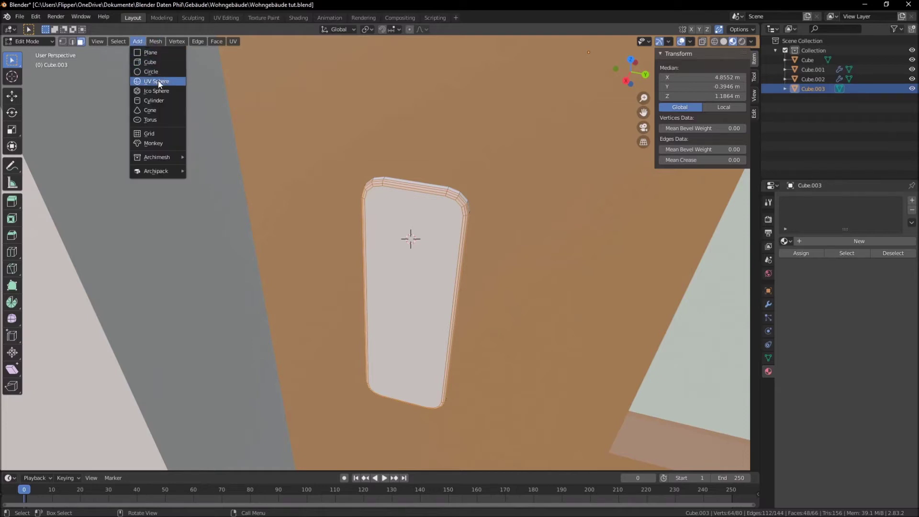
click(163, 100)
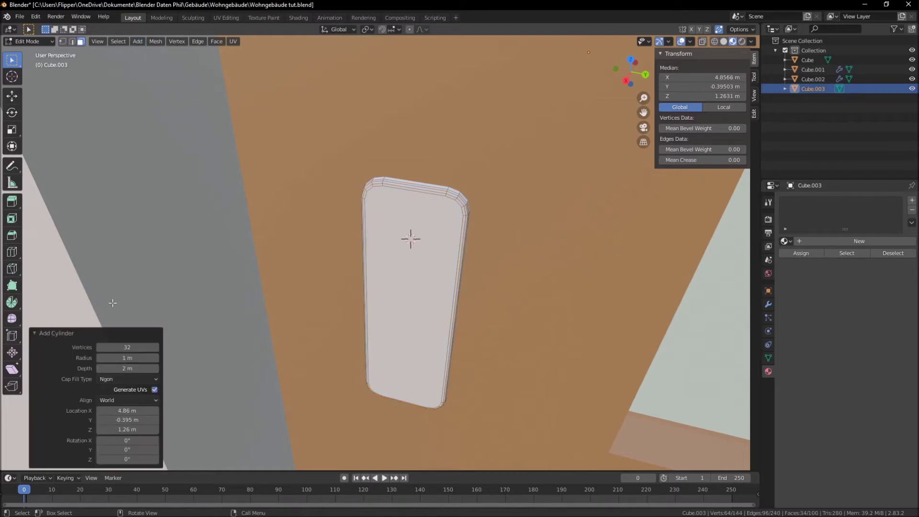
click(139, 358)
text(0.1)
key(Return)
click(144, 357)
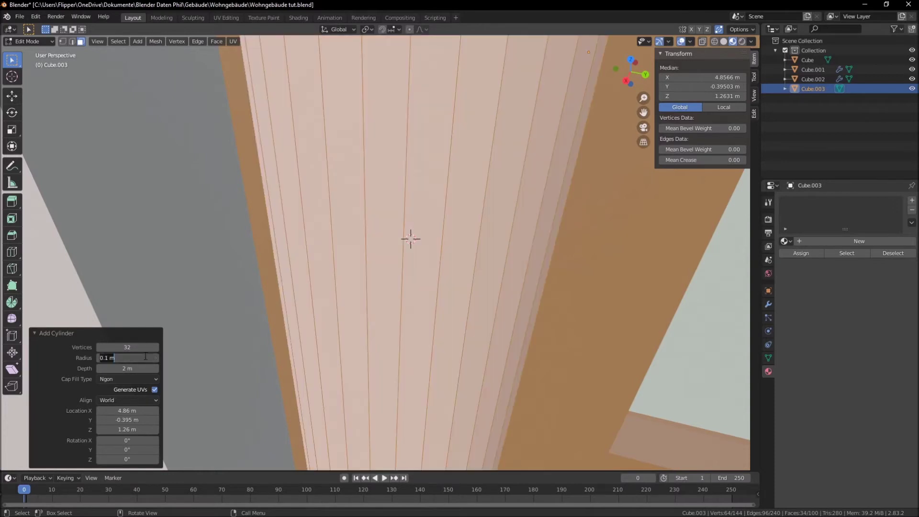
text(0.05)
key(Return)
click(145, 356)
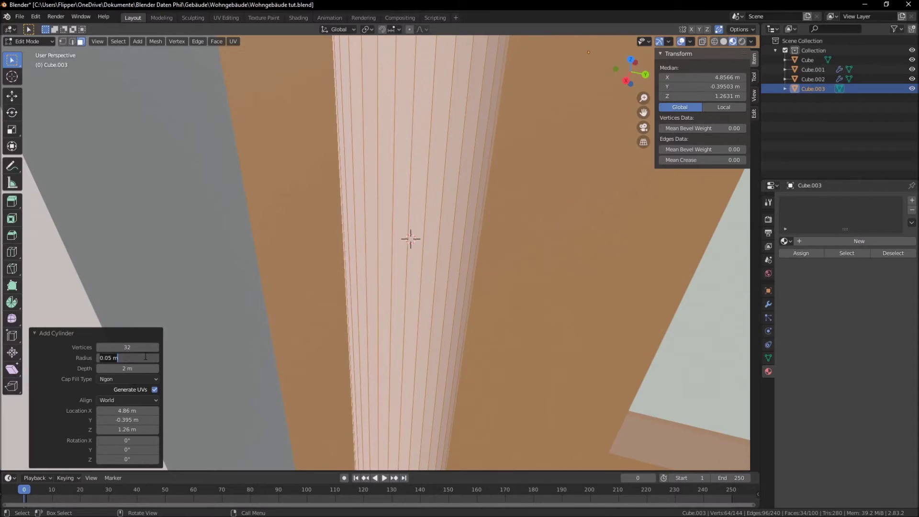
click(109, 358)
text(0)
key(Return)
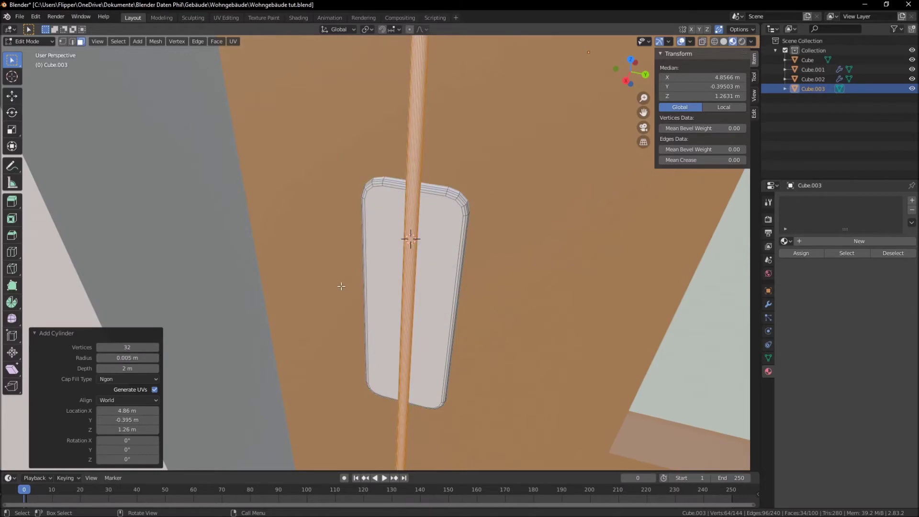
middle_drag(350, 269, 351, 253)
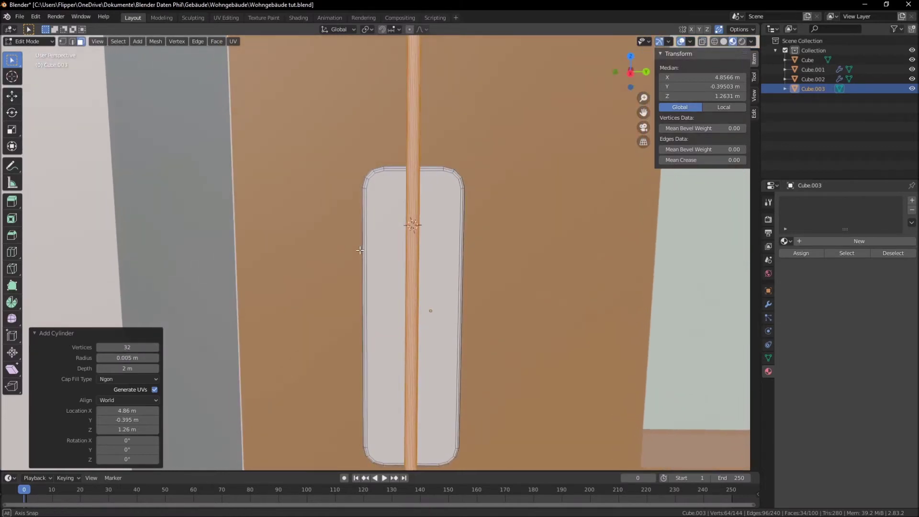
click(128, 357)
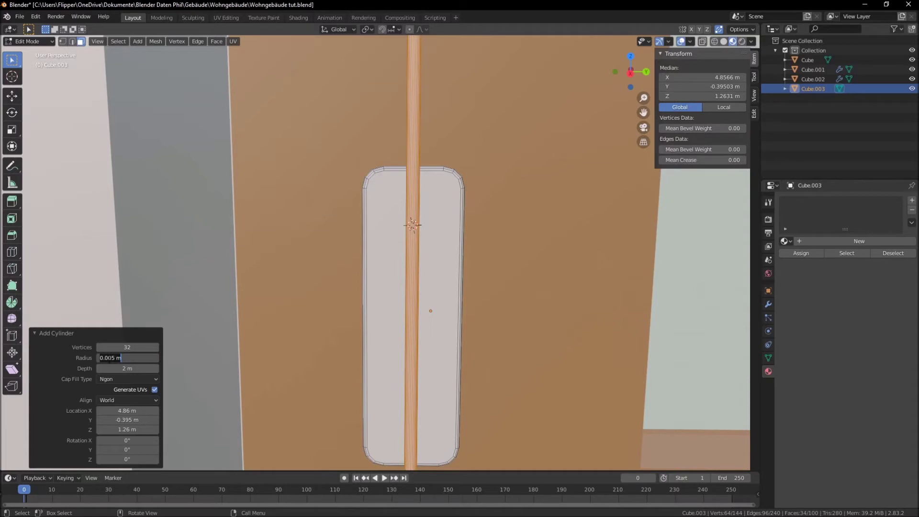
key(Return)
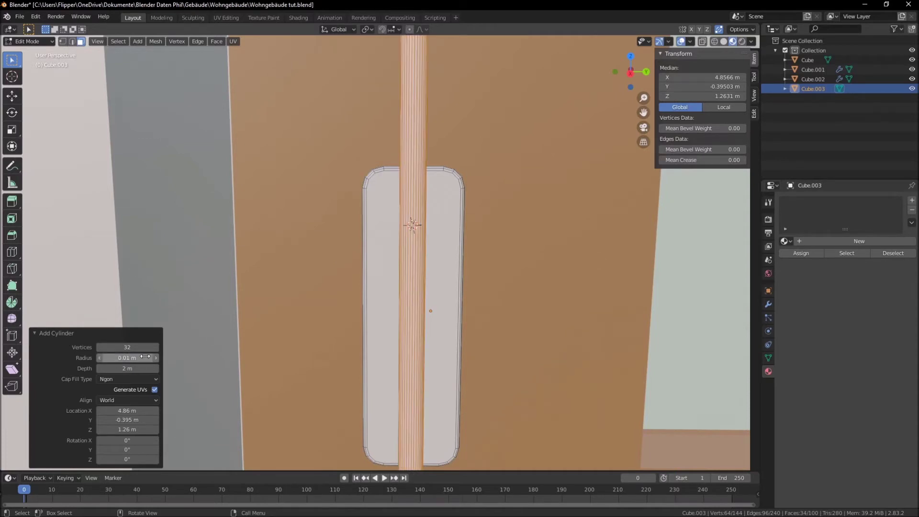
Step: Give the cylinder 0.01 m depth, 90° Y rotation and 12 vertices
click(124, 367)
text(0.01)
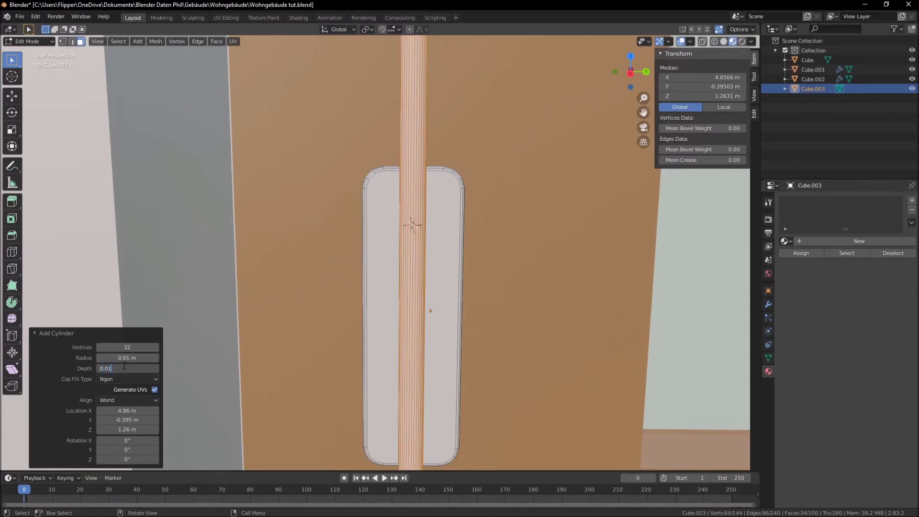
key(Return)
click(138, 449)
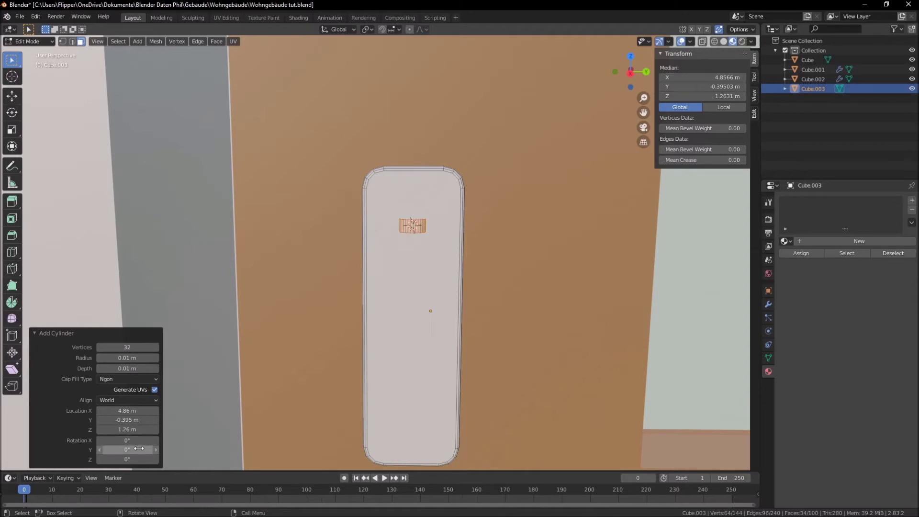
text(9)
key(Return)
mouse_move(323, 323)
middle_down()
mouse_move(390, 316)
mouse_move(355, 298)
middle_up()
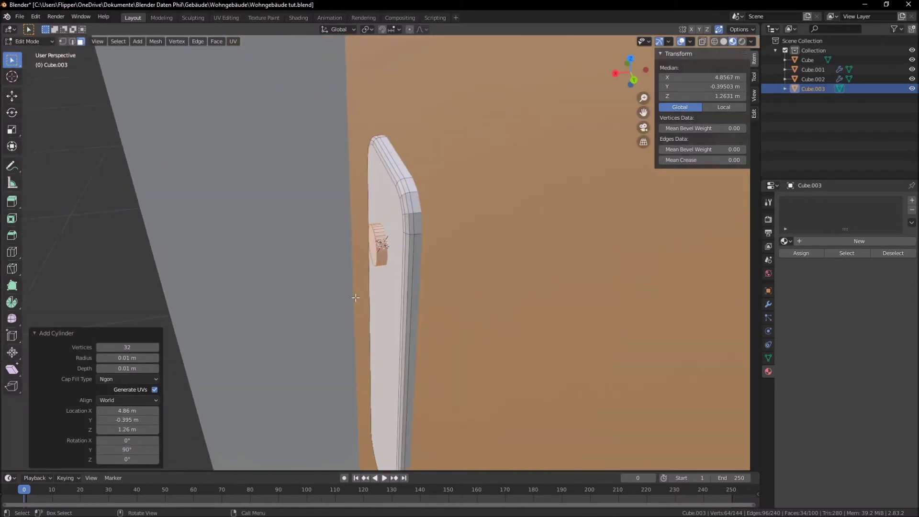
click(131, 347)
text(2)
key(Return)
Step: Extrude the cylinder's front cap outward into a short knob
middle_drag(348, 292, 385, 284)
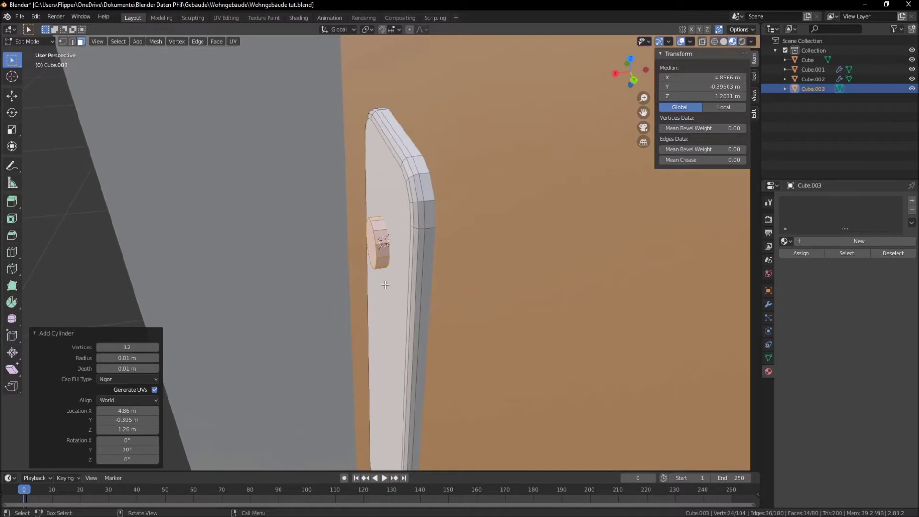
click(376, 248)
middle_drag(376, 249, 383, 261)
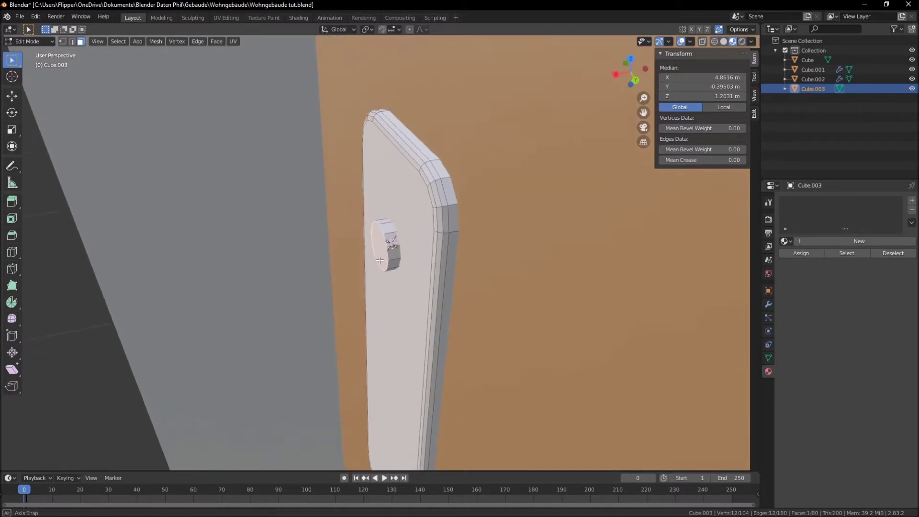
key(e)
click(359, 270)
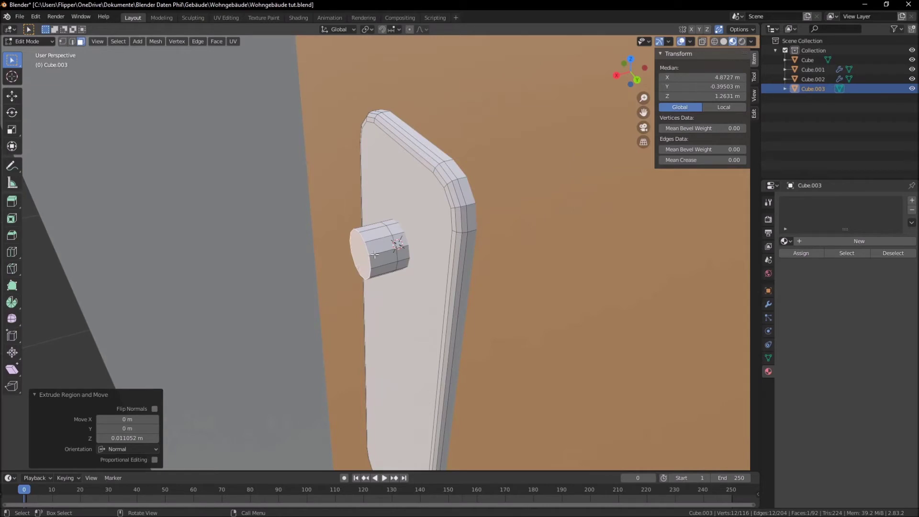
Step: Widen a rim by extruding the side faces along their normals
alt+click(373, 237)
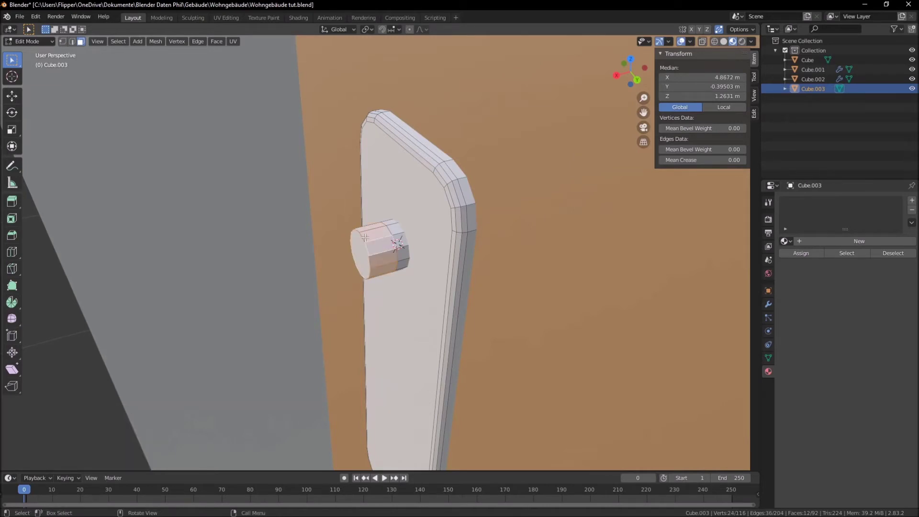
key(e)
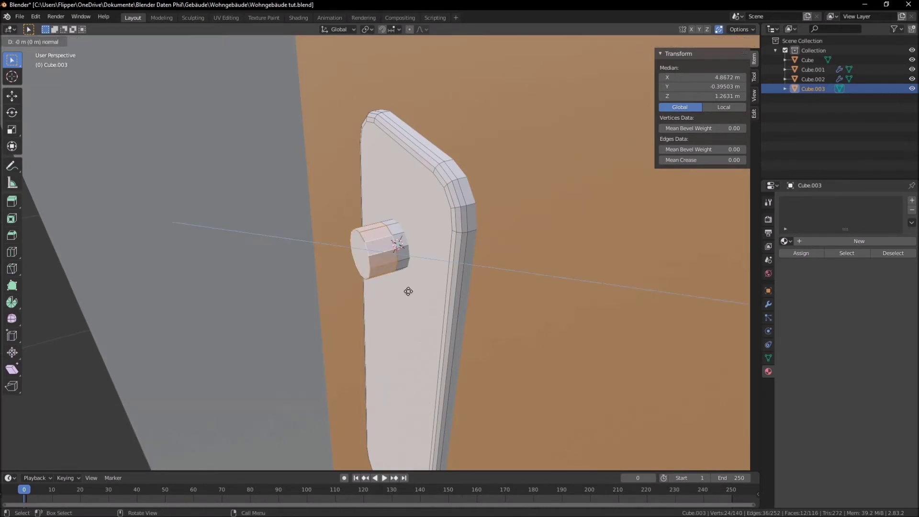
right_click(399, 289)
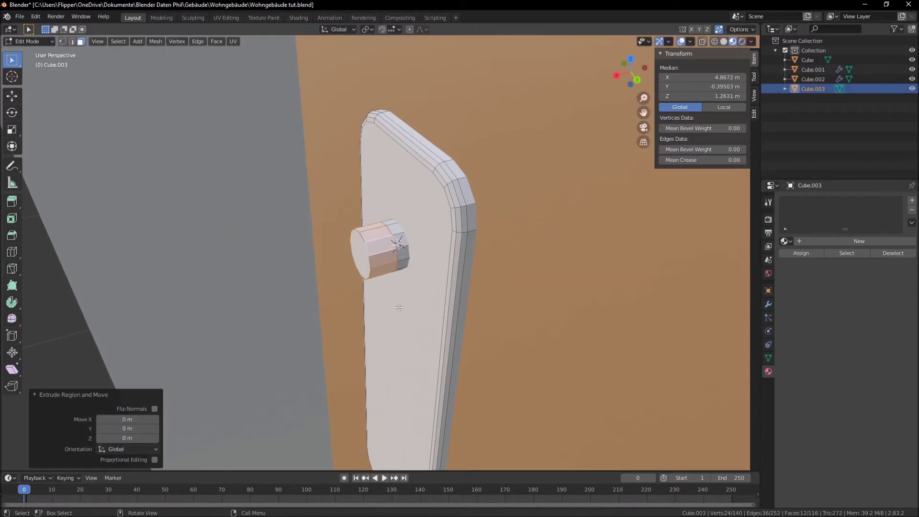
key(ctrl+z)
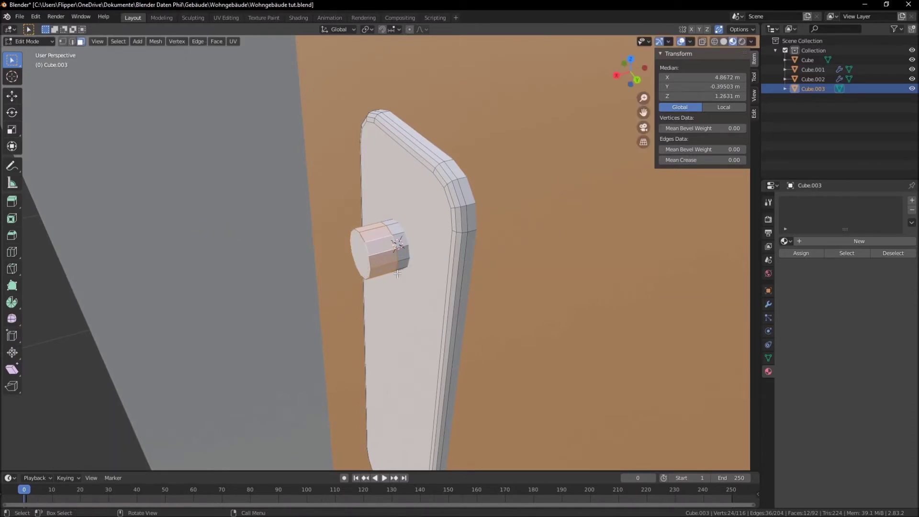
key(alt+e)
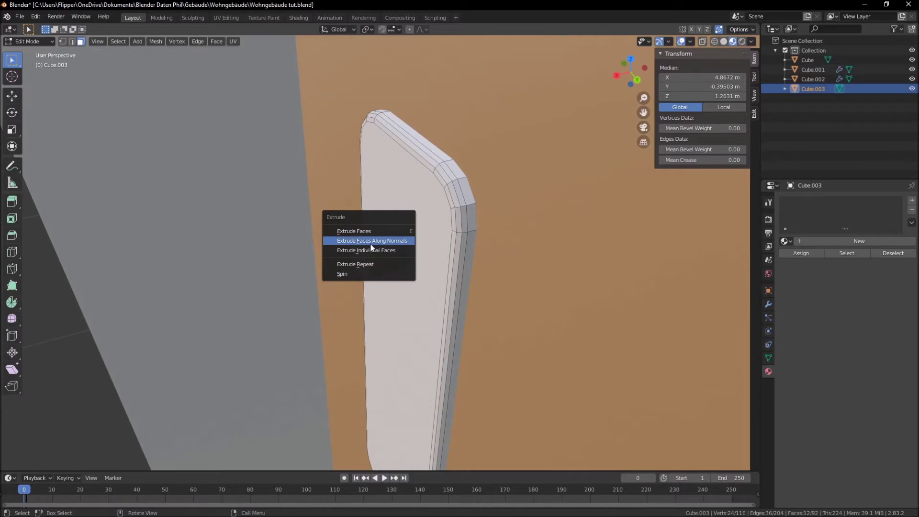
click(371, 242)
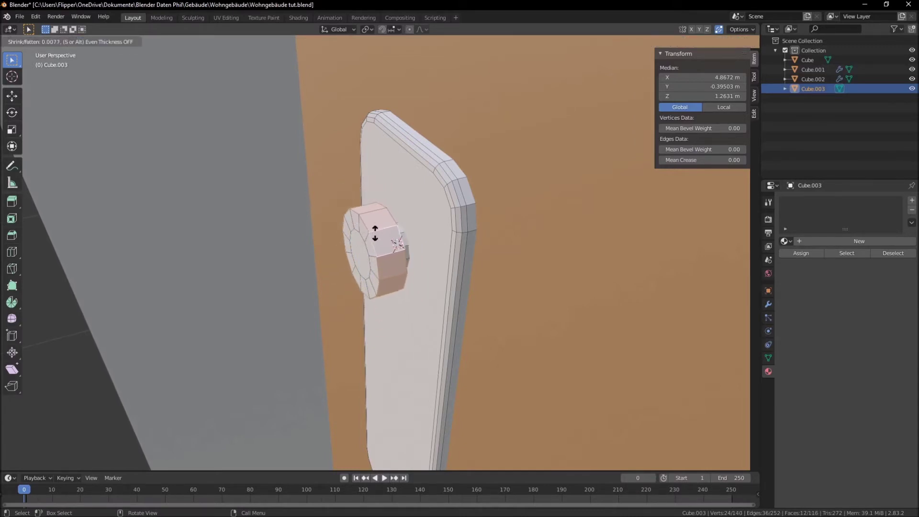
click(375, 235)
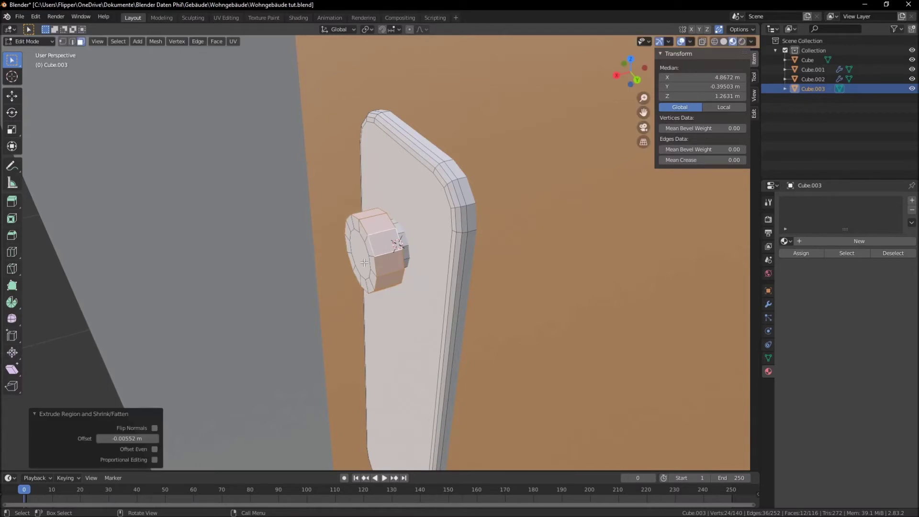
Step: Move the front cap 0.002575 m along X and add a loop cut around the knob
click(356, 253)
key(g)
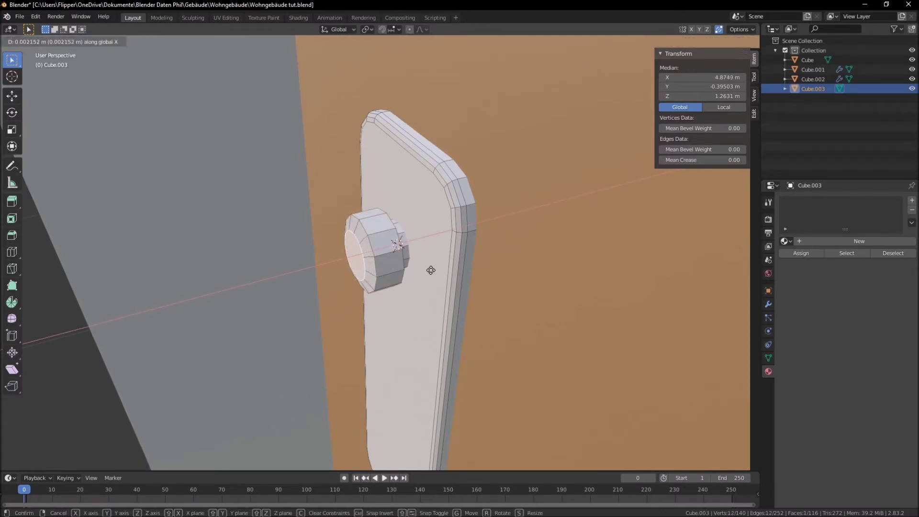
click(430, 271)
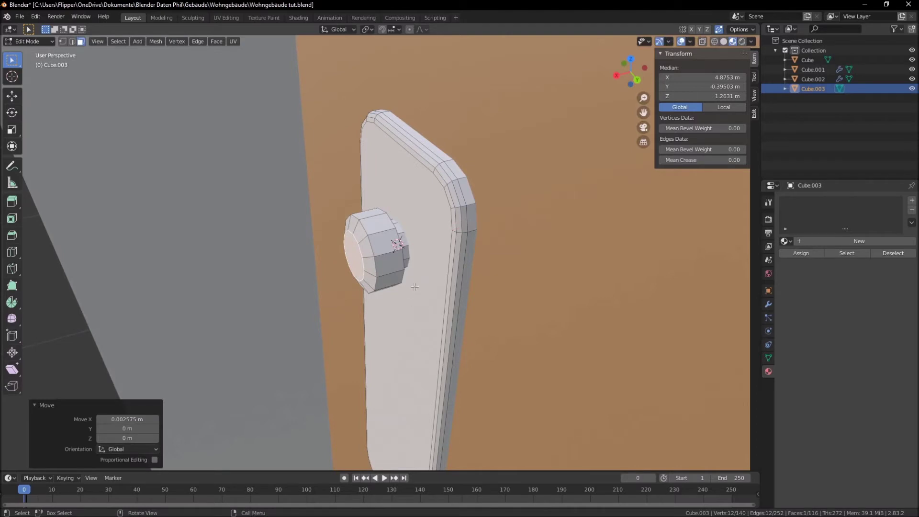
key(2)
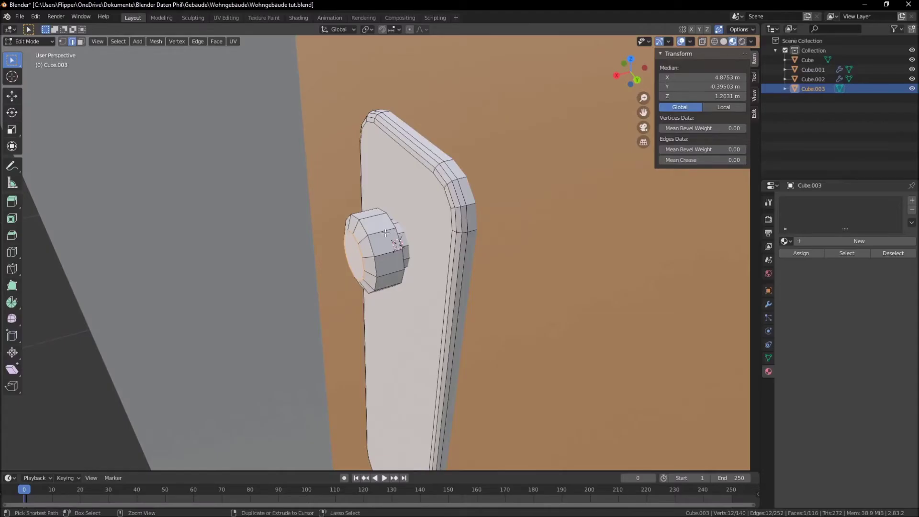
key(ctrl+r)
click(382, 232)
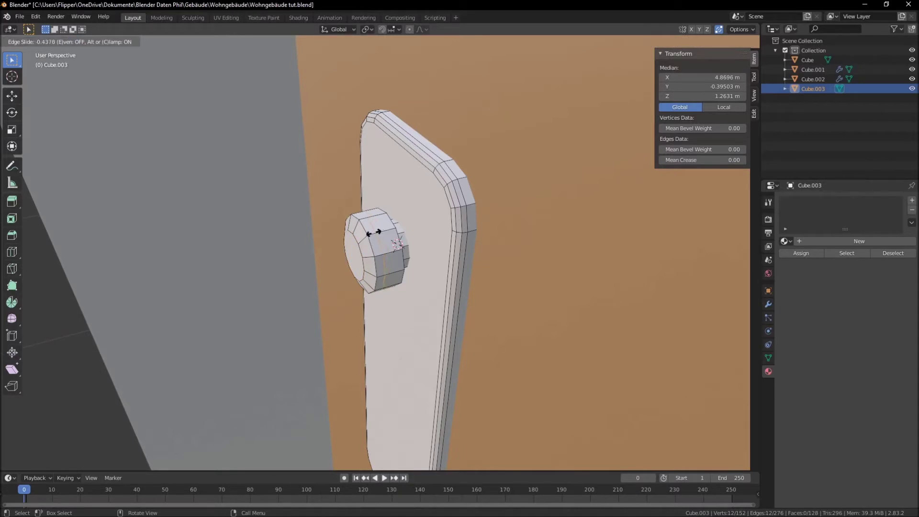
Step: Enlarge the new edge loop and bevel it with a single segment to round the knob
click(375, 232)
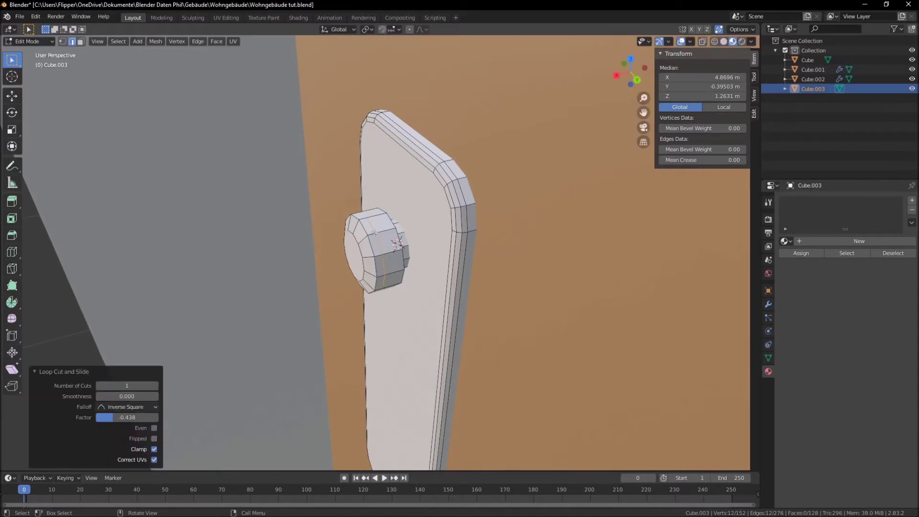
key(s)
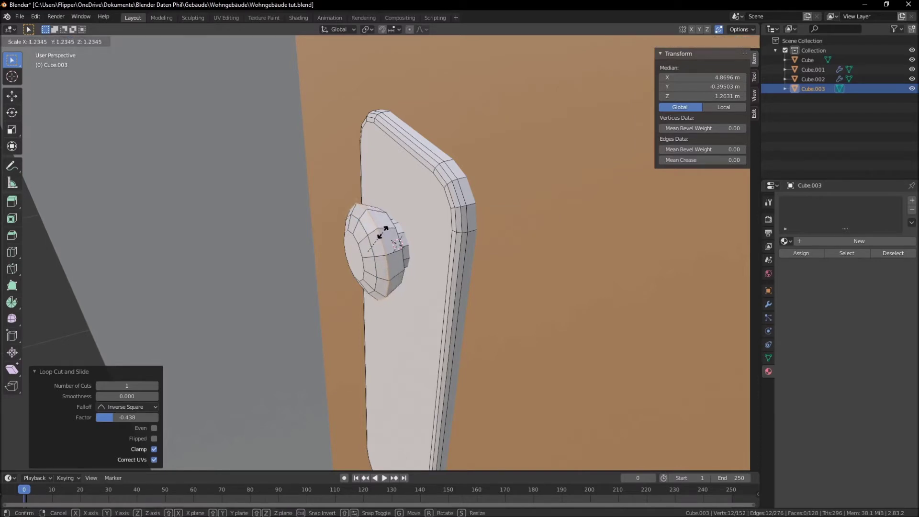
click(382, 233)
key(ctrl+b)
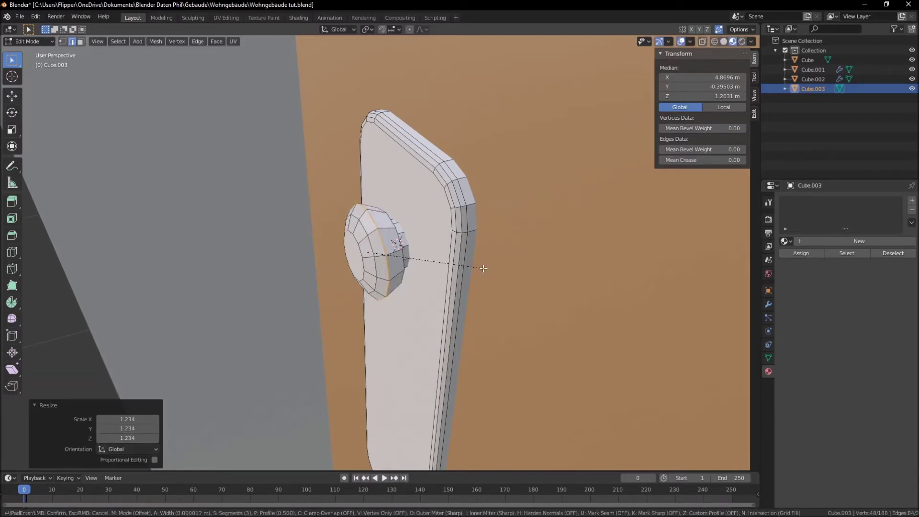
scroll(485, 270, down, 2)
click(486, 270)
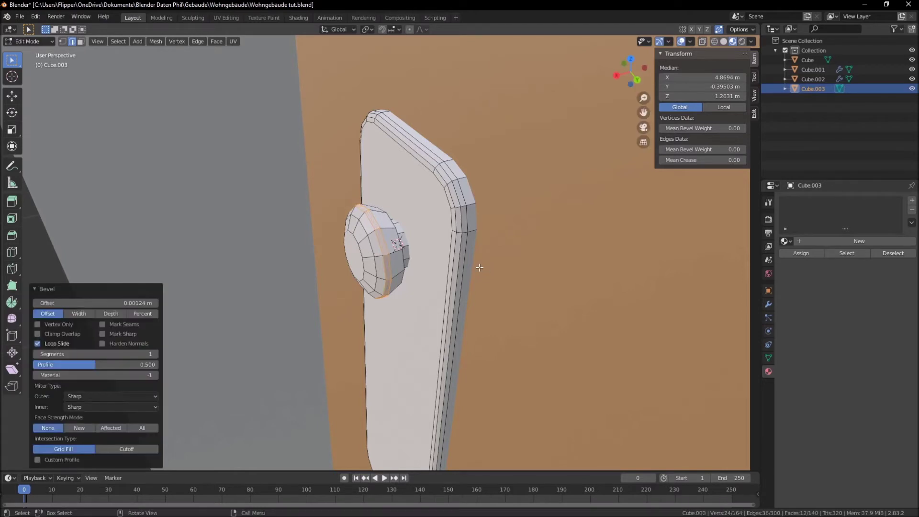
Step: Apply smooth shading to the handle object
key(Tab)
mouse_move(449, 254)
middle_down()
mouse_move(509, 234)
mouse_move(372, 230)
mouse_move(420, 247)
middle_up()
right_click(468, 212)
click(468, 212)
scroll(493, 220, down, 5)
scroll(420, 246, up, 5)
Step: Lower the whole knob slightly along Z and scale it up by 1.613
key(Tab)
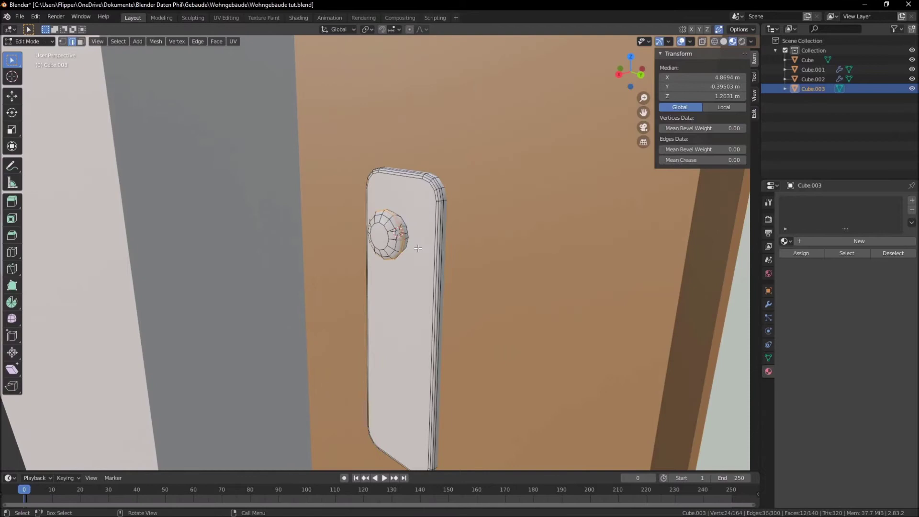
key(l)
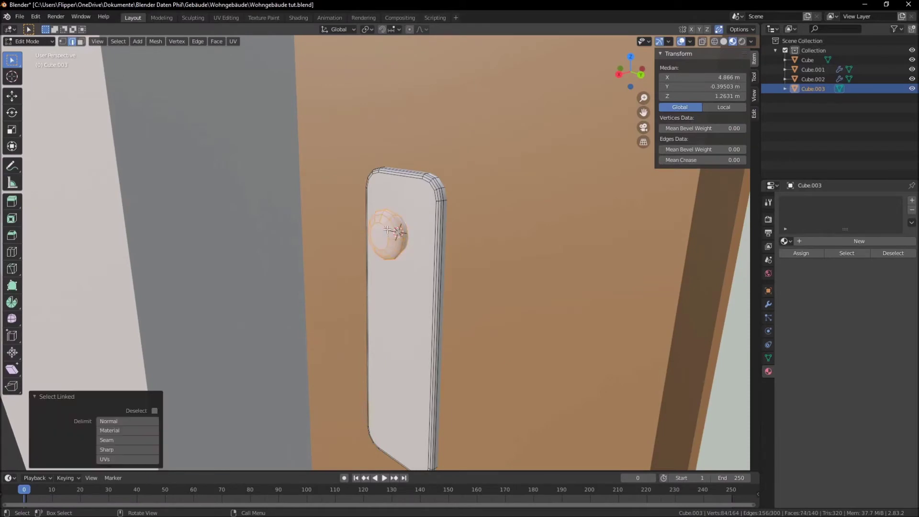
key(g)
key(z)
click(472, 304)
key(s)
click(527, 343)
Step: Pull the knob out 0.012297 m along X and check it in Object Mode
middle_drag(526, 342, 451, 315)
key(g)
key(x)
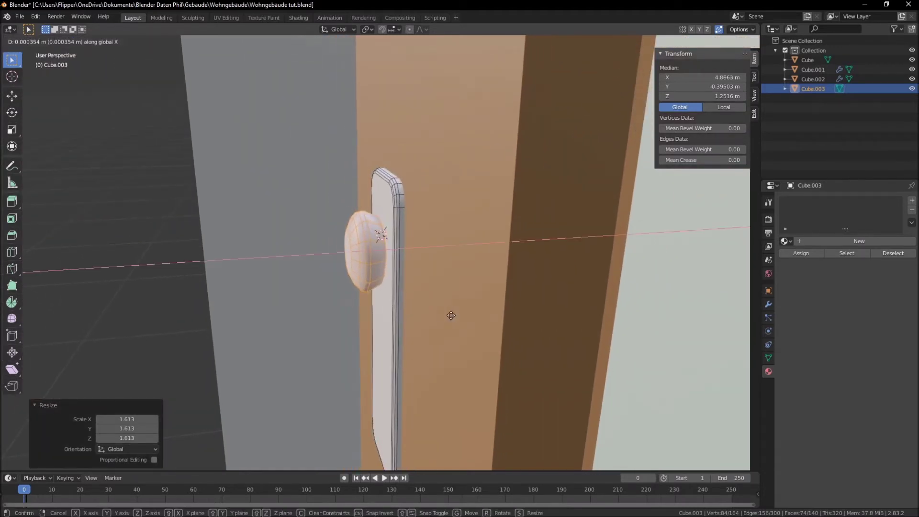
click(434, 314)
key(Tab)
mouse_move(434, 315)
middle_down()
mouse_move(531, 360)
mouse_move(427, 355)
mouse_move(248, 367)
mouse_move(297, 369)
mouse_move(260, 342)
mouse_move(414, 335)
mouse_move(461, 355)
mouse_move(411, 325)
mouse_move(403, 340)
mouse_move(383, 303)
mouse_move(410, 302)
middle_up()
click(248, 368)
scroll(259, 342, up, 3)
Step: Add a cylinder rotated 90° on Y at the spot on the plate below the knob
shift+right_click(403, 317)
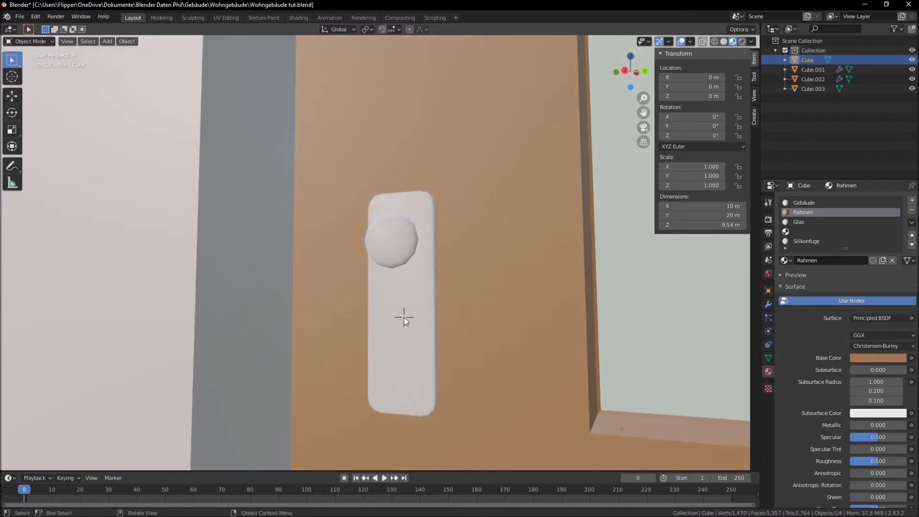
click(107, 41)
mouse_move(120, 53)
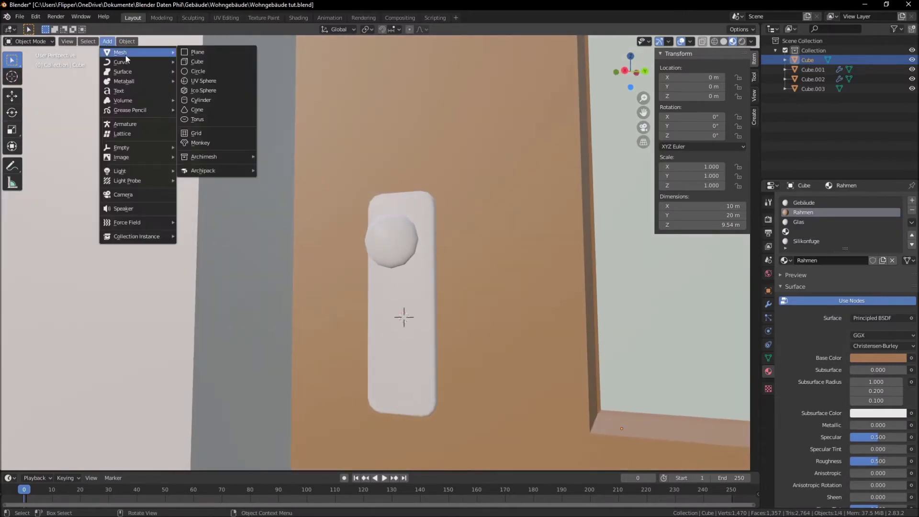
click(205, 99)
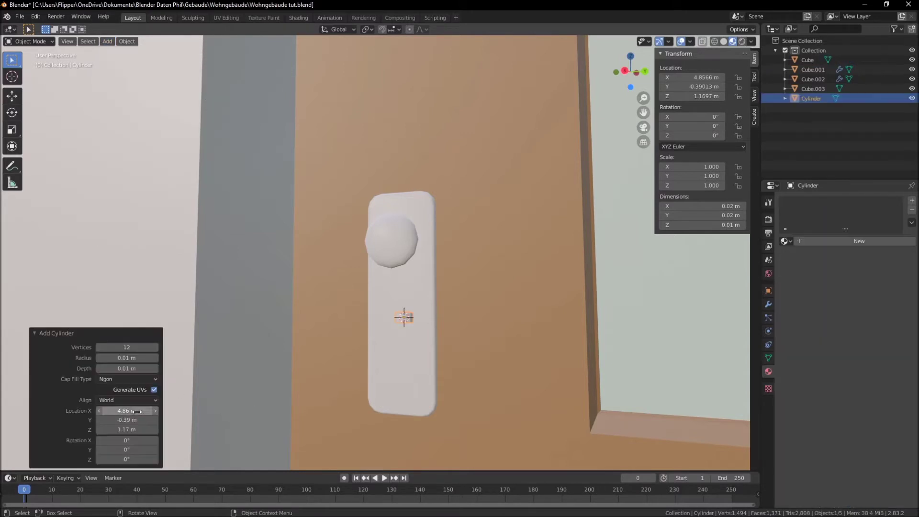
click(143, 449)
text(0)
key(Return)
key(KP_Decimal)
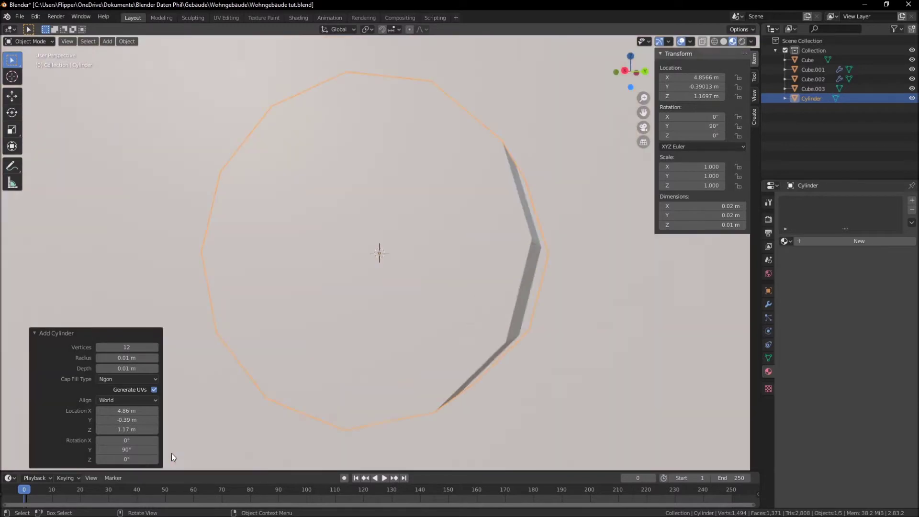
scroll(359, 378, down, 5)
Step: Extrude two lower side faces of the cylinder downward to form the keyhole slot
key(Tab)
mouse_move(371, 361)
middle_down()
mouse_move(413, 349)
mouse_move(400, 319)
middle_up()
key(3)
click(365, 300)
shift+click(399, 300)
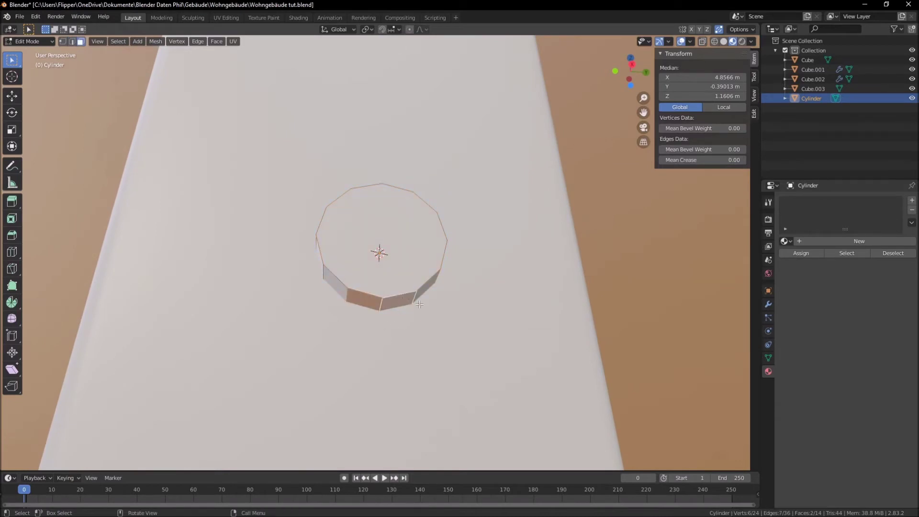
key(e)
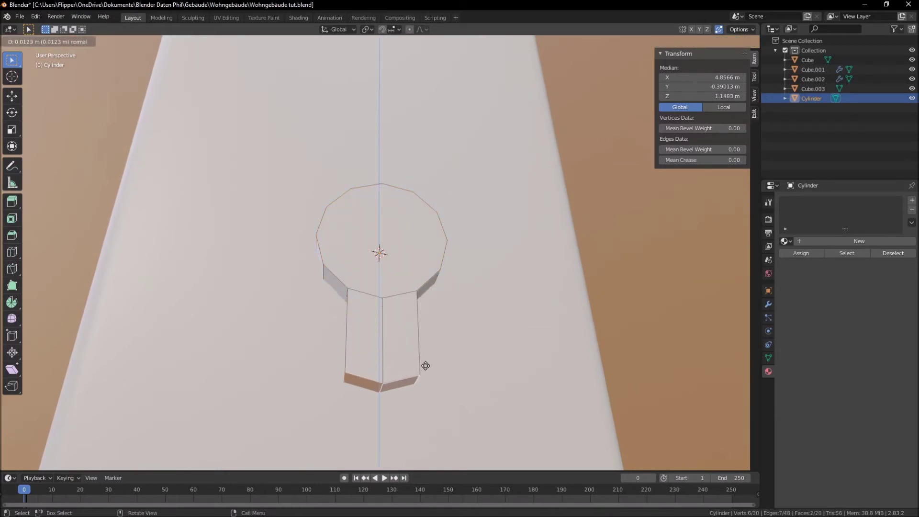
click(430, 347)
scroll(407, 338, down, 4)
middle_drag(408, 338, 459, 345)
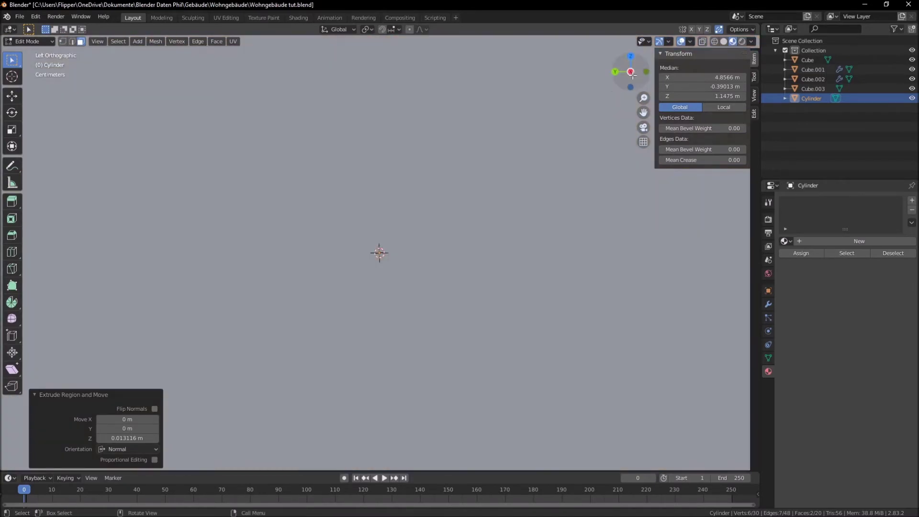
click(629, 74)
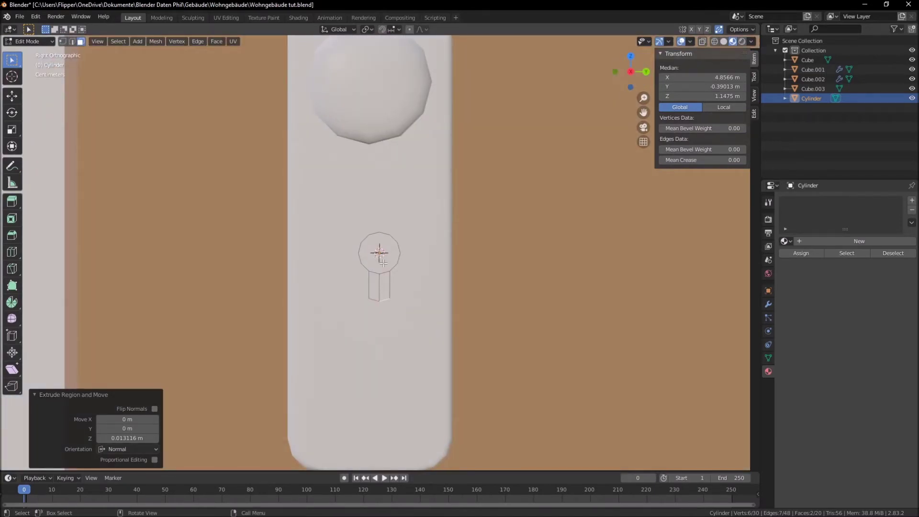
Step: Nudge the keyhole cutter along Y and then X into the door plate
key(Tab)
key(g)
key(y)
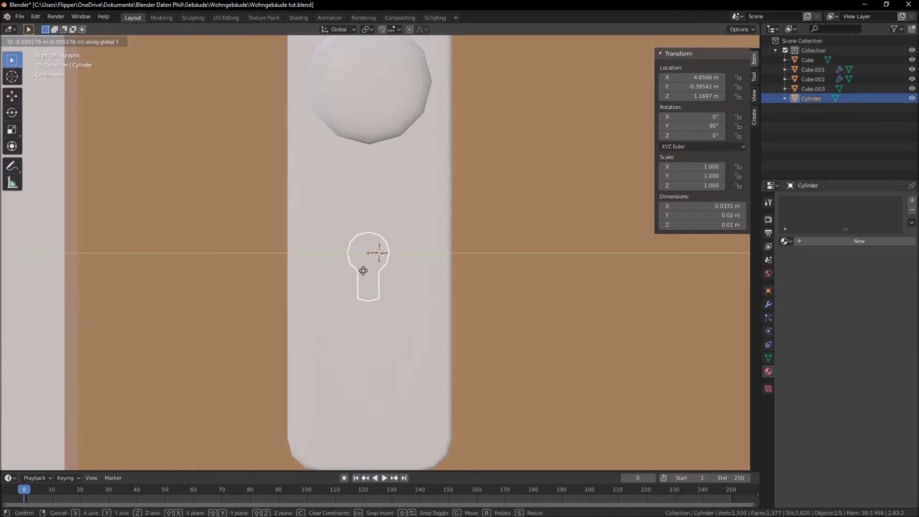
click(363, 271)
scroll(388, 268, down, 4)
mouse_move(388, 268)
middle_down()
mouse_move(396, 260)
mouse_move(355, 281)
middle_up()
scroll(366, 276, up, 4)
key(g)
key(x)
click(358, 279)
middle_drag(358, 279, 421, 269)
click(420, 269)
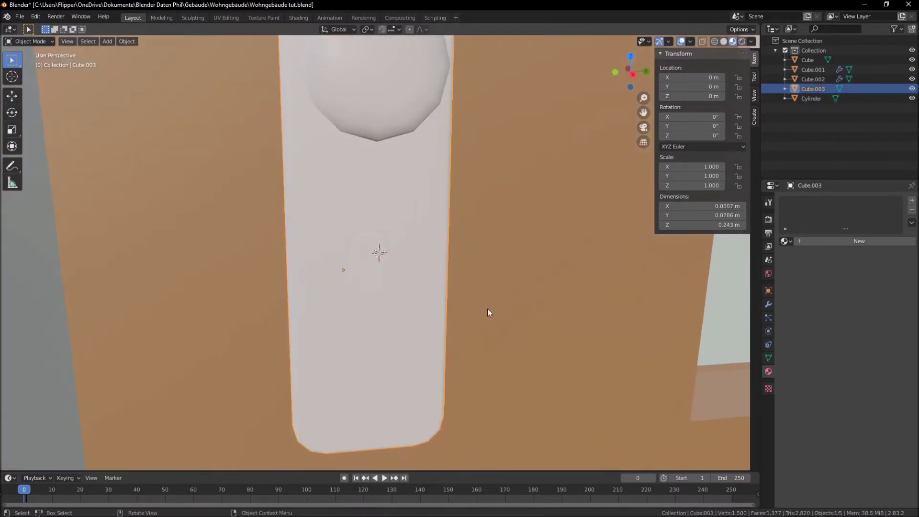
Step: Apply a Boolean difference modifier on the plate using the Cylinder as cutter
click(768, 304)
click(811, 202)
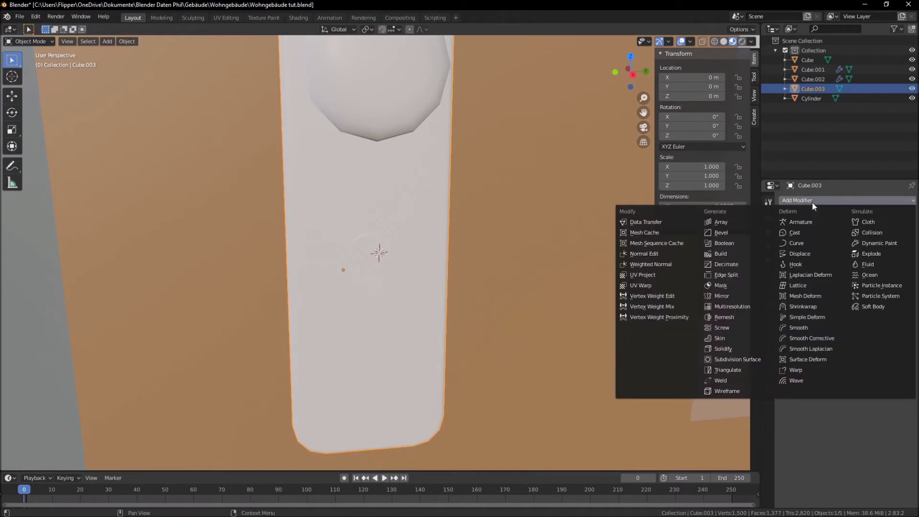
click(746, 242)
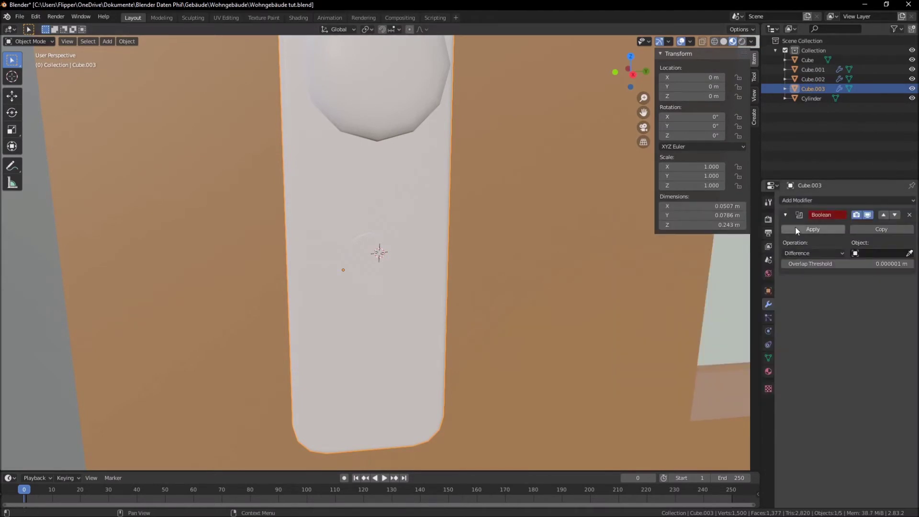
middle_drag(458, 254, 402, 249)
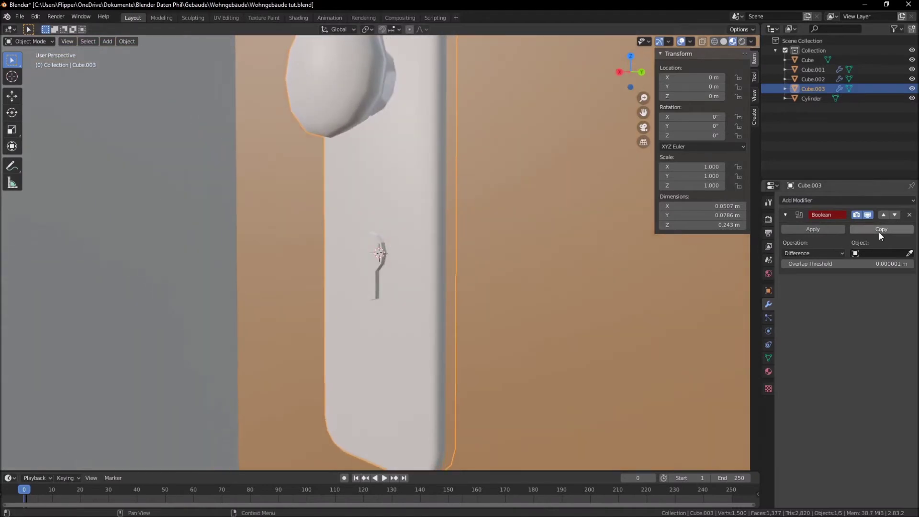
click(909, 254)
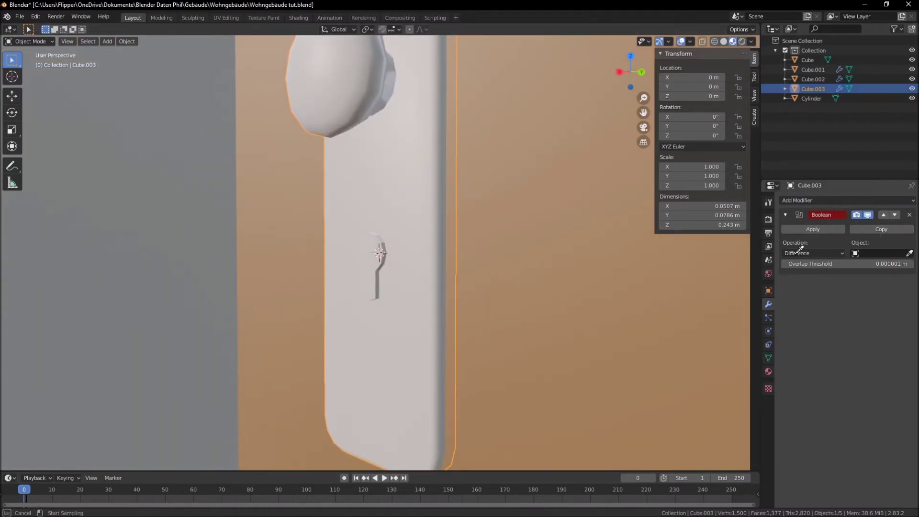
click(371, 244)
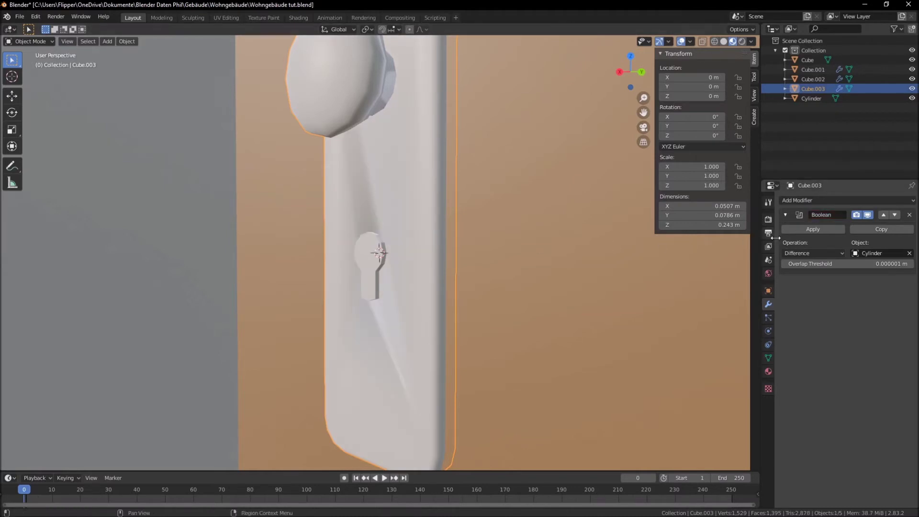
click(814, 228)
Step: Delete the Cylinder cutter and inspect the keyhole cut in the plate
click(380, 253)
key(x)
click(381, 248)
mouse_move(380, 248)
middle_down()
mouse_move(452, 256)
mouse_move(344, 224)
middle_up()
click(406, 253)
key(Tab)
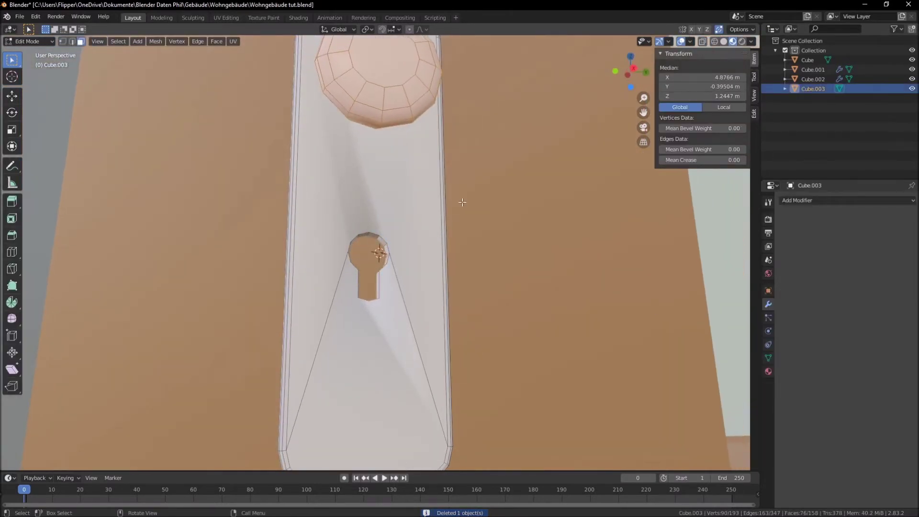
key(Tab)
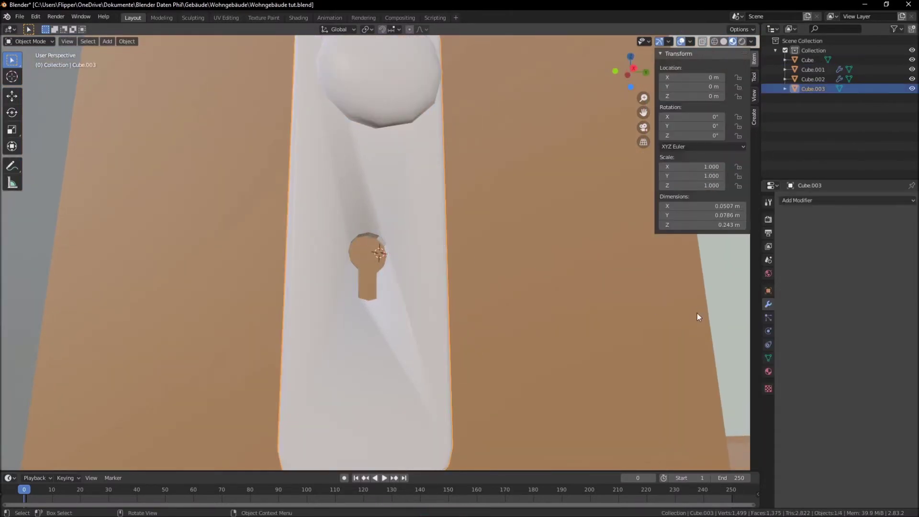
Step: Enable 30° Auto Smooth in the plate's mesh data normals
click(768, 357)
click(795, 376)
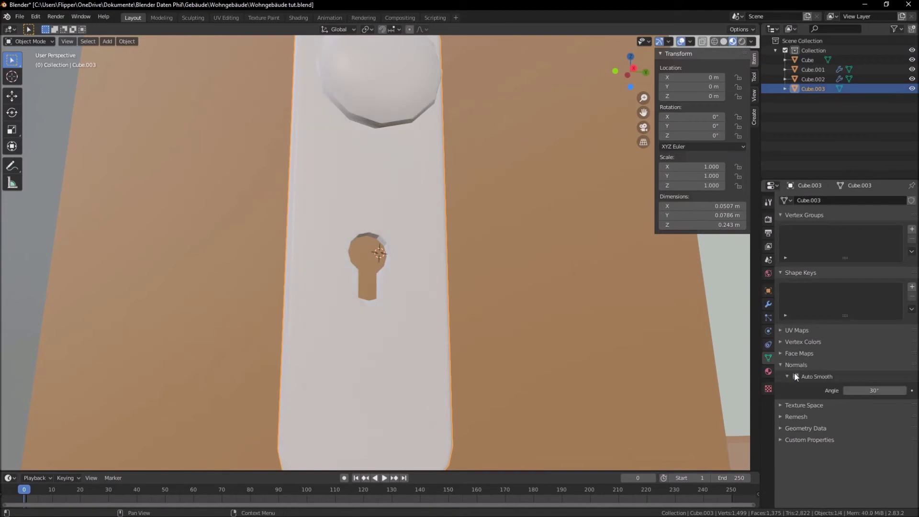
mouse_move(469, 301)
middle_down()
mouse_move(430, 334)
mouse_move(442, 308)
mouse_move(371, 326)
mouse_move(383, 335)
mouse_move(343, 333)
middle_up()
scroll(386, 322, up, 2)
Step: In Edit Mode with X-ray on, select the keyhole's edge loop plus a plate edge
key(Tab)
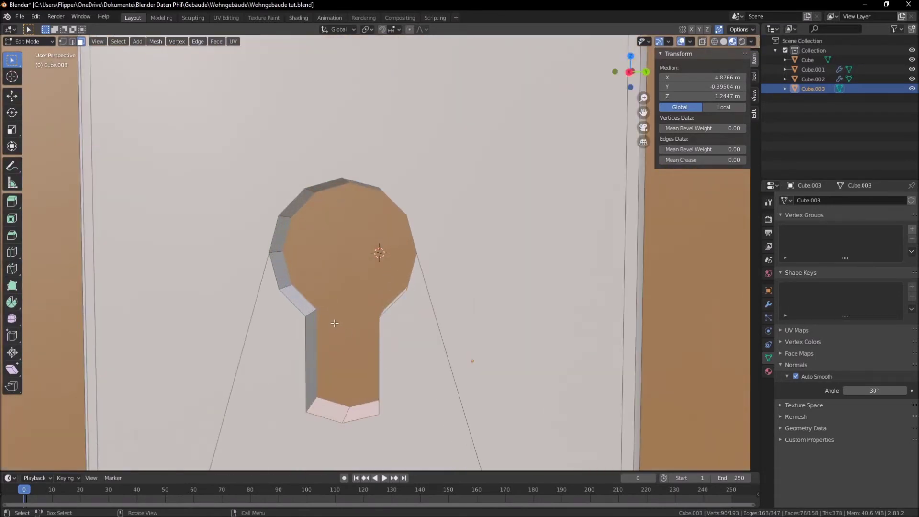
key(alt+z)
middle_drag(334, 323, 338, 313)
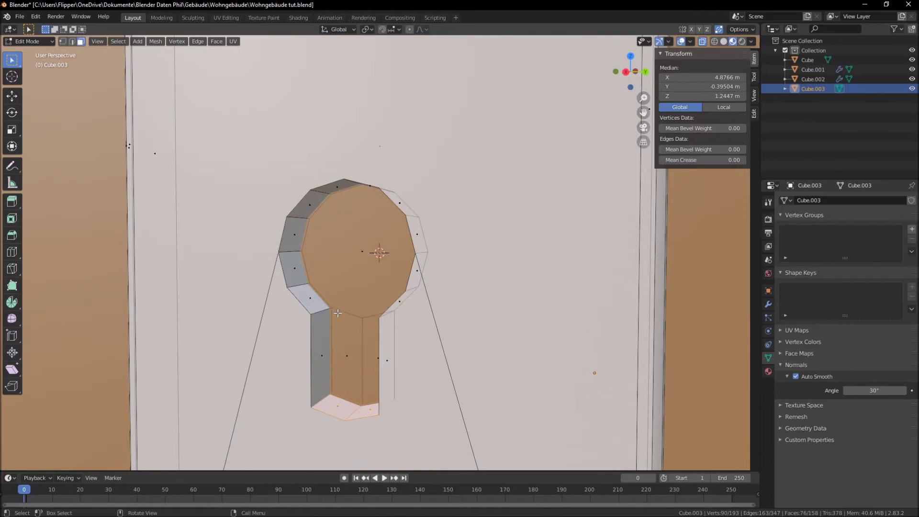
key(2)
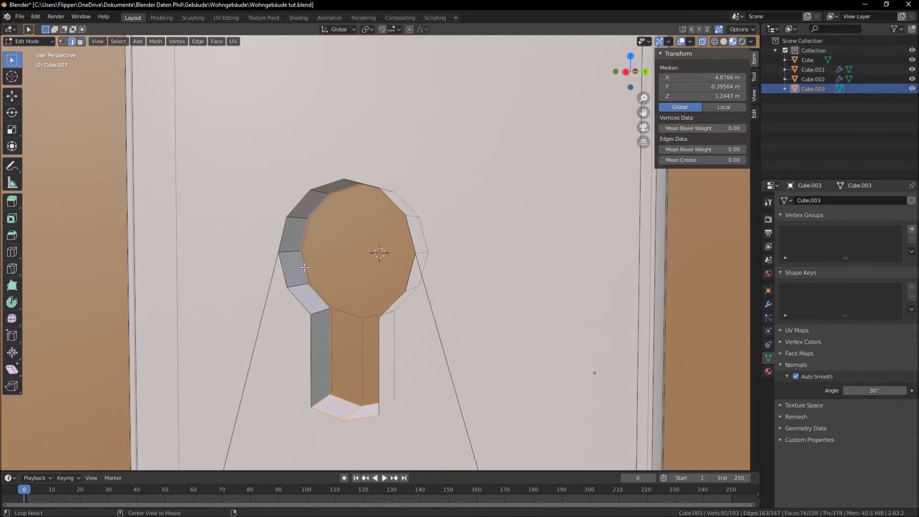
alt+click(304, 267)
mouse_move(304, 267)
middle_down()
mouse_move(328, 280)
mouse_move(335, 325)
middle_up()
alt+shift+click(341, 355)
Step: Add another vertical keyhole edge and shift the selected edges along X
alt+shift+click(419, 382)
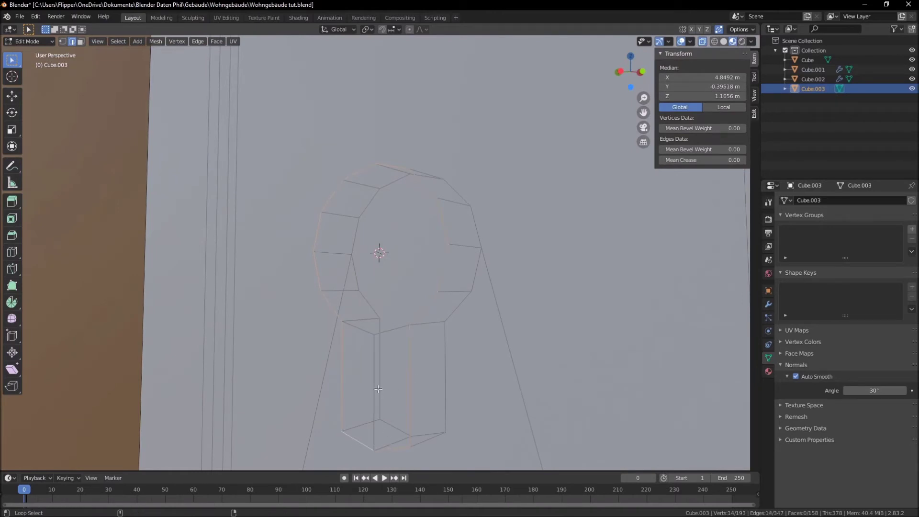
mouse_move(373, 364)
middle_down()
mouse_move(392, 359)
mouse_move(335, 357)
middle_up()
key(alt+z)
key(g)
key(x)
key(alt+z)
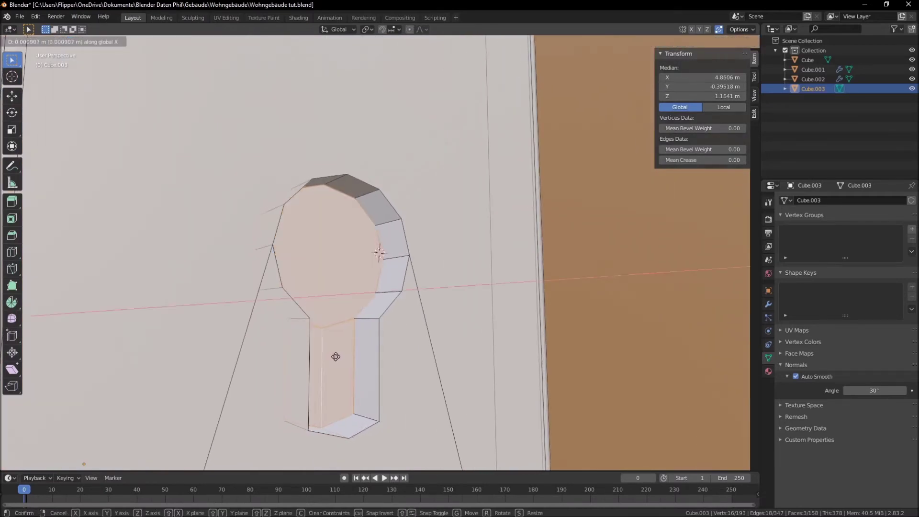
click(337, 357)
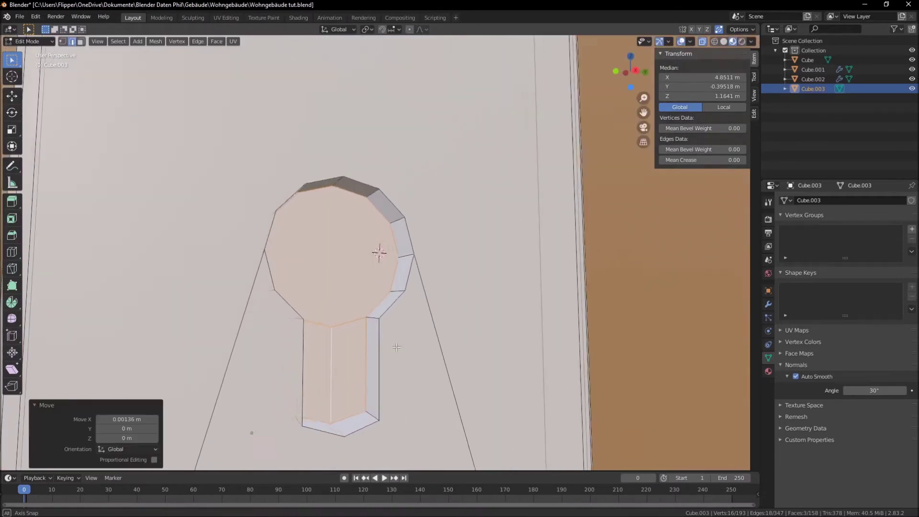
Step: Slide the keyhole vertices along their edges, then shift parts of the selection along X
middle_drag(363, 354, 407, 346)
key(shift+v)
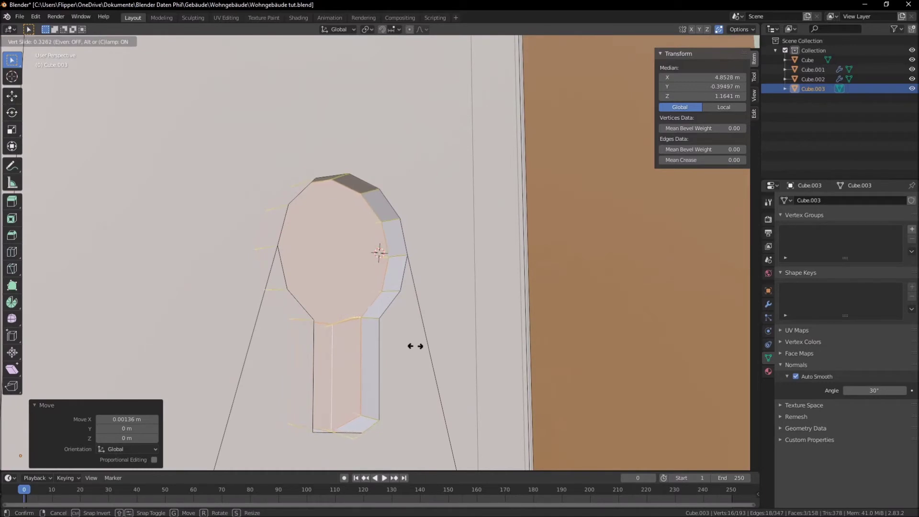
click(414, 347)
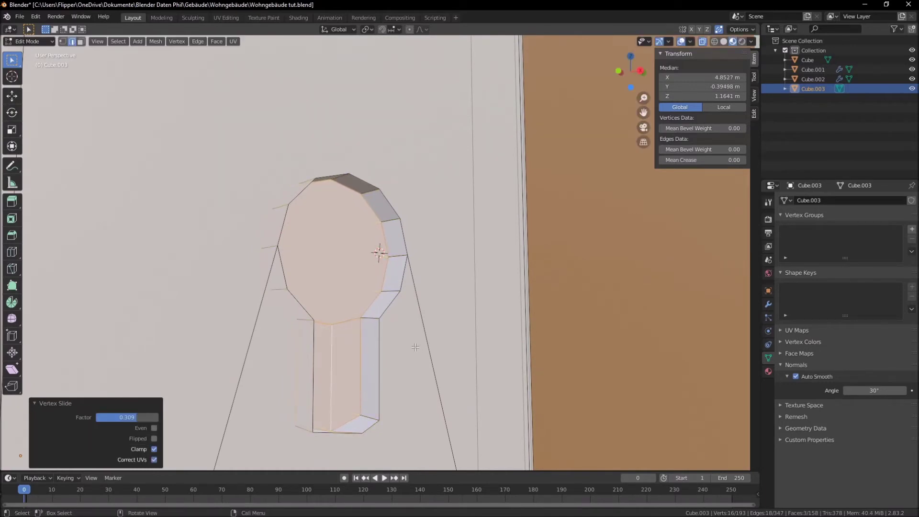
key(g)
key(x)
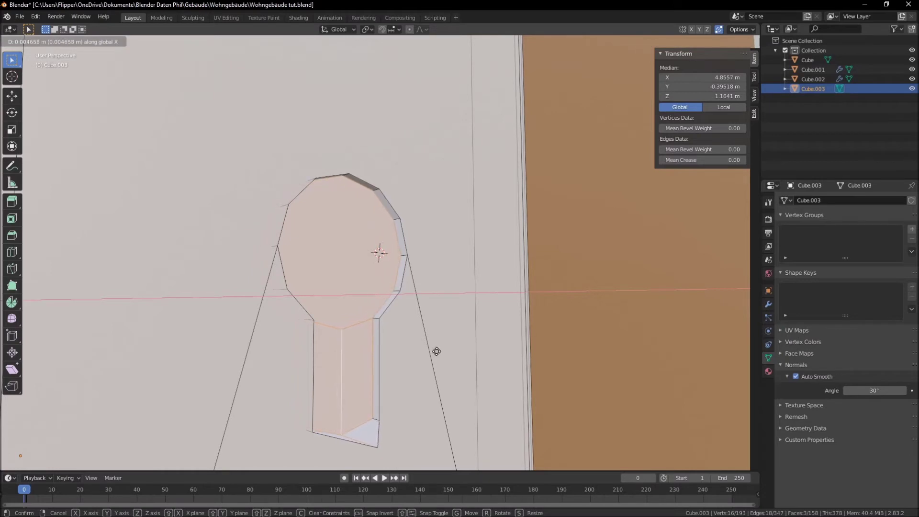
click(431, 351)
shift+click(343, 431)
key(g)
key(x)
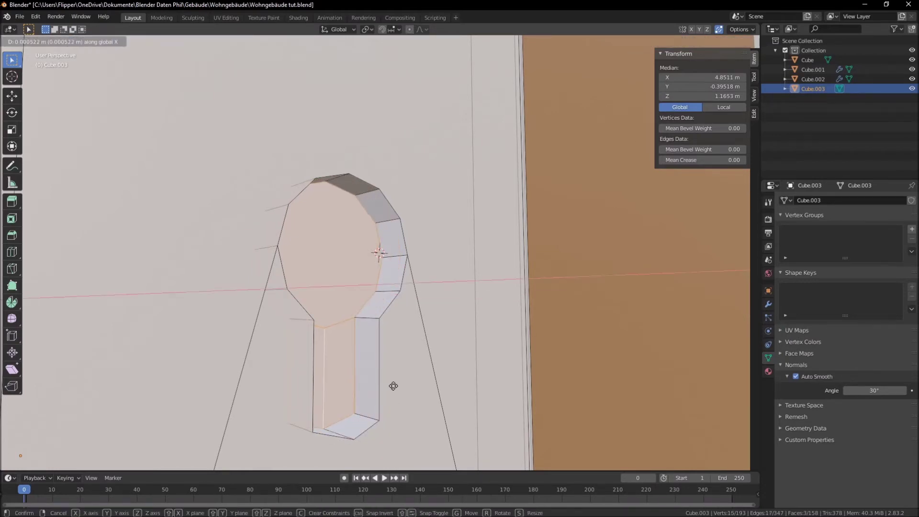
click(412, 387)
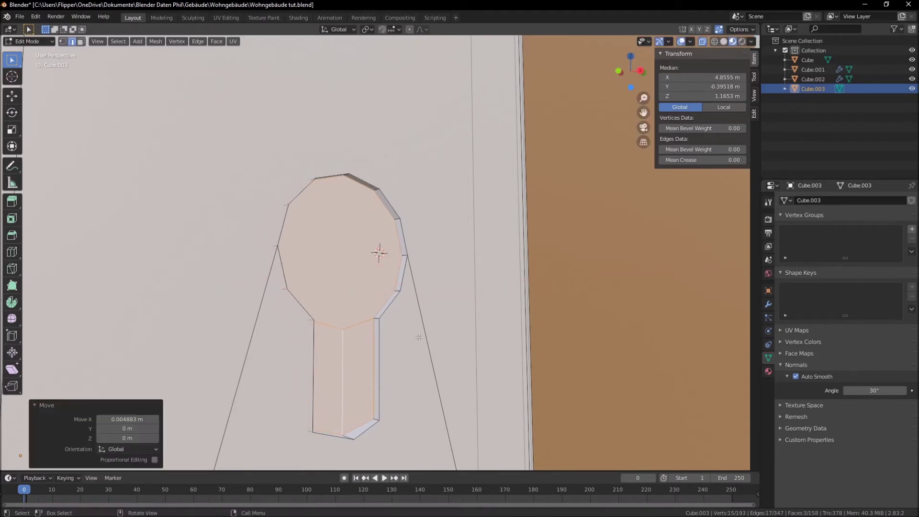
Step: Extrude the keyhole rim 0.003244 m along X into a thin collar
middle_drag(419, 337, 355, 320)
key(e)
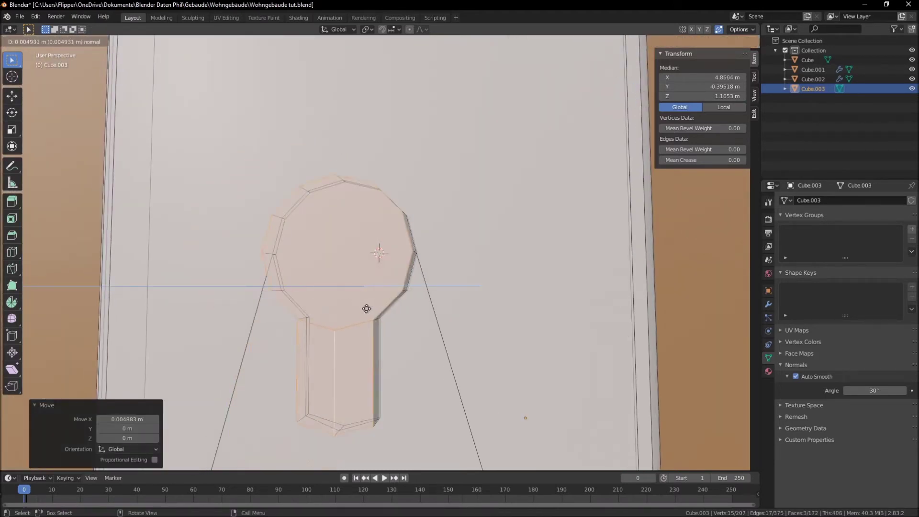
right_click(366, 309)
middle_drag(366, 309, 380, 314)
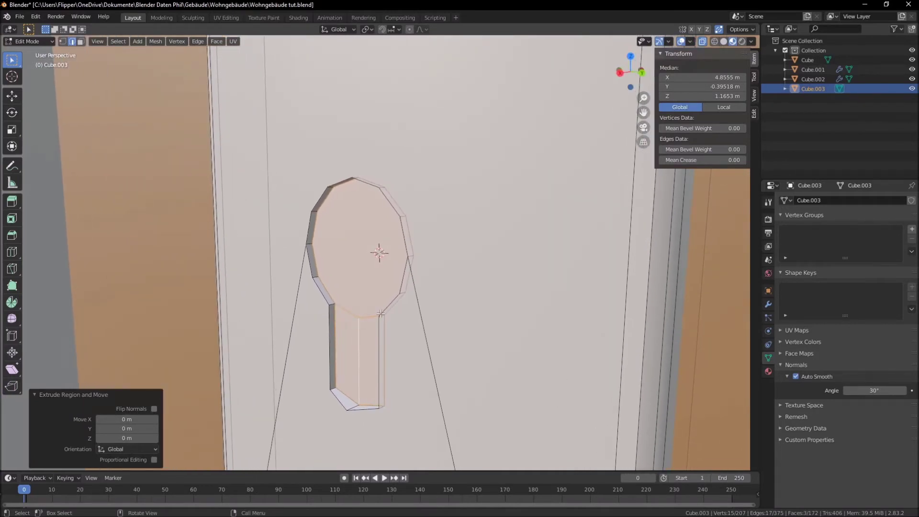
key(g)
key(x)
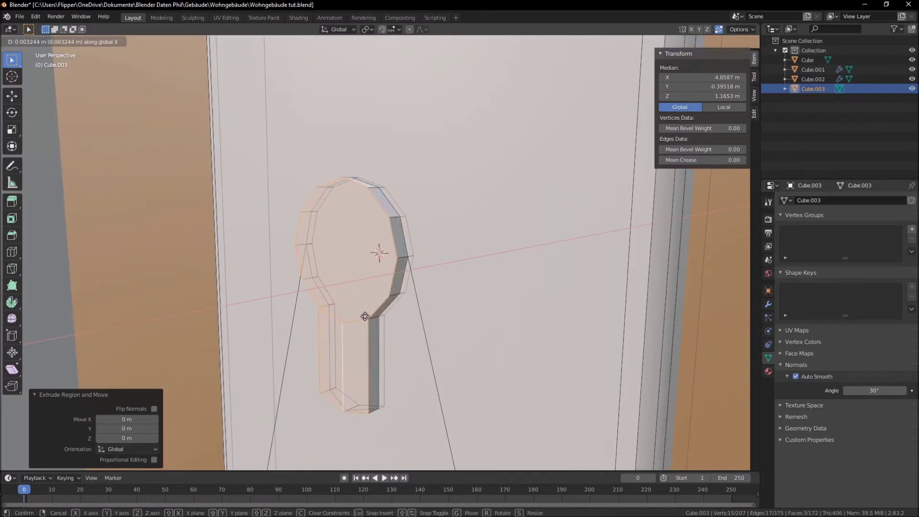
click(365, 316)
Step: Return to Object Mode and show the handle plate's Material Properties
mouse_move(364, 316)
middle_down()
mouse_move(409, 307)
mouse_move(418, 381)
mouse_move(464, 341)
mouse_move(383, 410)
mouse_move(345, 418)
mouse_move(368, 317)
mouse_move(404, 246)
middle_up()
key(Tab)
key(Tab)
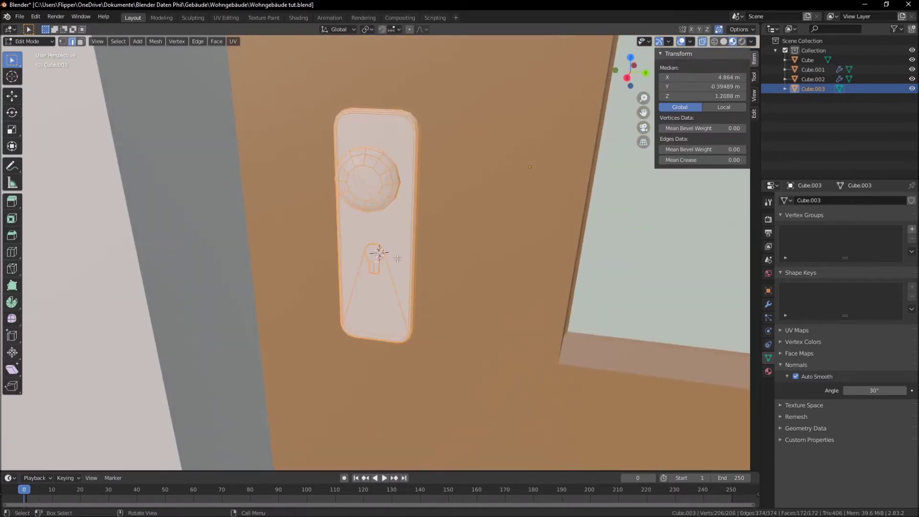
click(767, 371)
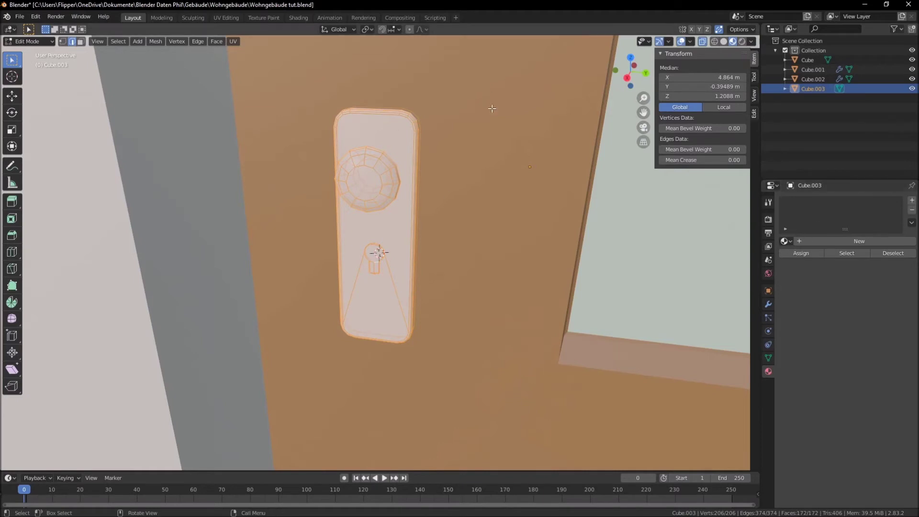
Step: In Object Mode, select the house mesh Cube in the viewport
scroll(491, 109, down, 3)
key(Tab)
shift+click(418, 217)
scroll(417, 217, down, 5)
scroll(404, 222, down, 3)
click(390, 203)
scroll(397, 225, up, 3)
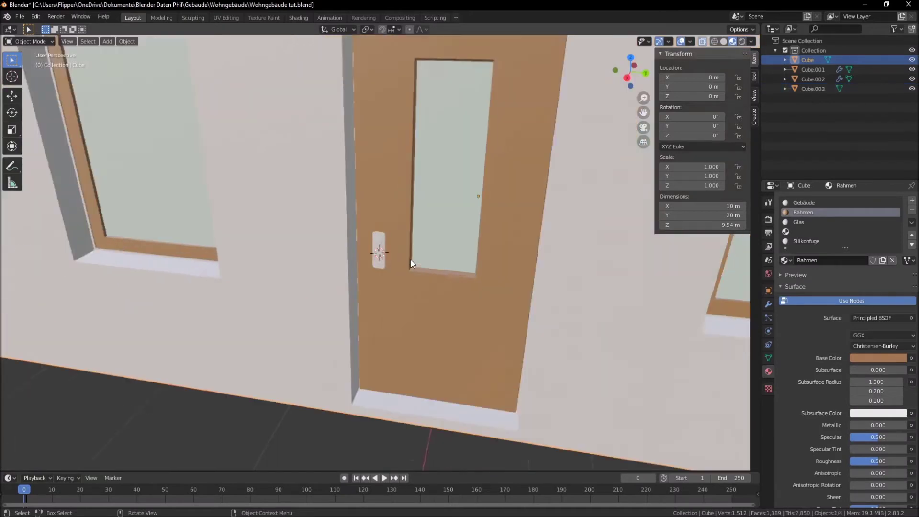
scroll(410, 260, up, 2)
Step: Join the door handle into the active house Cube with Ctrl+J and enter Edit Mode
click(380, 237)
drag(371, 240, 397, 217)
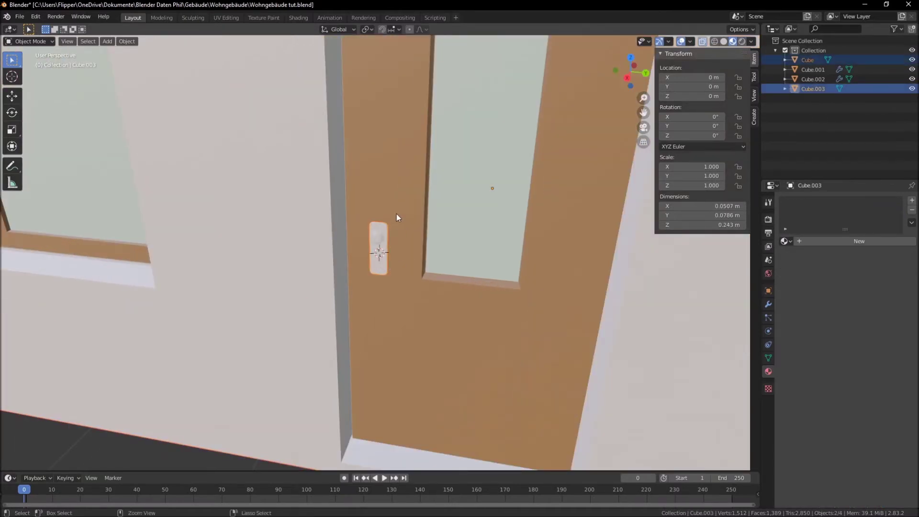
shift+click(401, 203)
key(ctrl+j)
scroll(410, 240, up, 2)
scroll(384, 223, up, 1)
scroll(397, 239, up, 1)
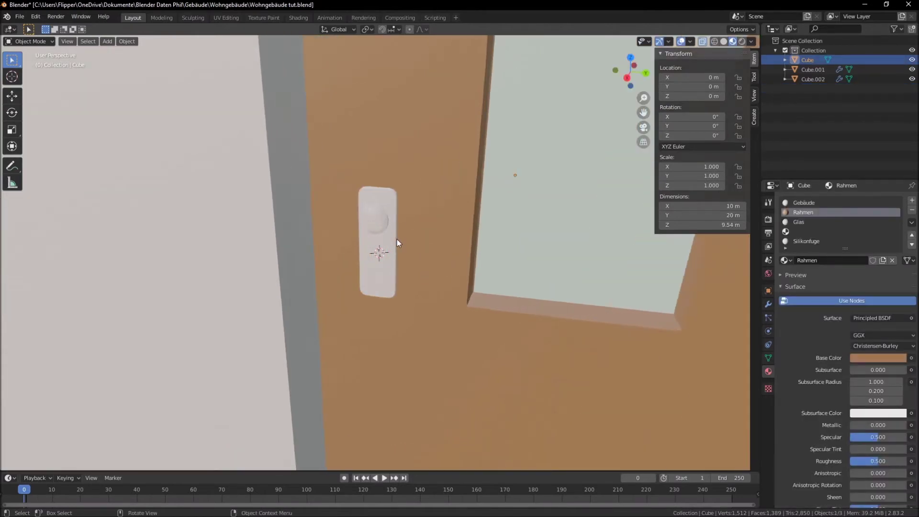
key(Tab)
scroll(375, 238, up, 3)
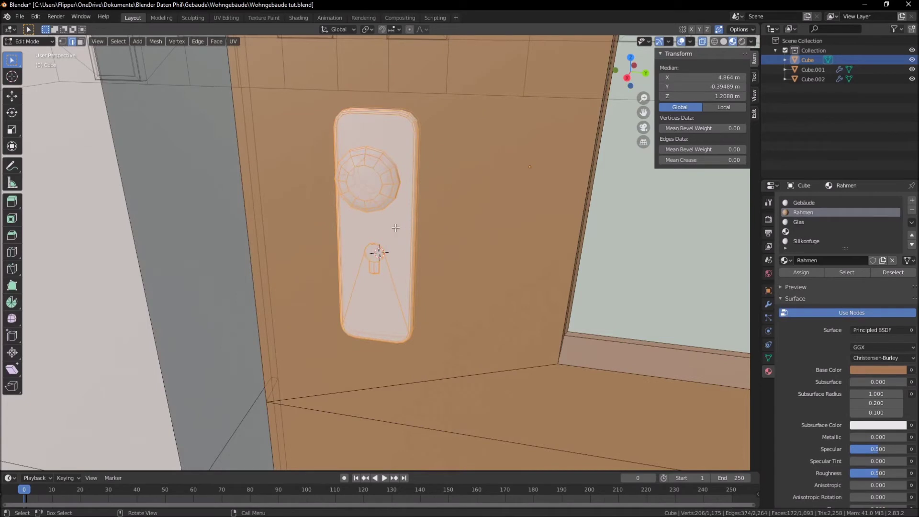
Step: Select the linked handle geometry and create a new material named Metall in the fourth slot
key(alt+a)
key(l)
key(l)
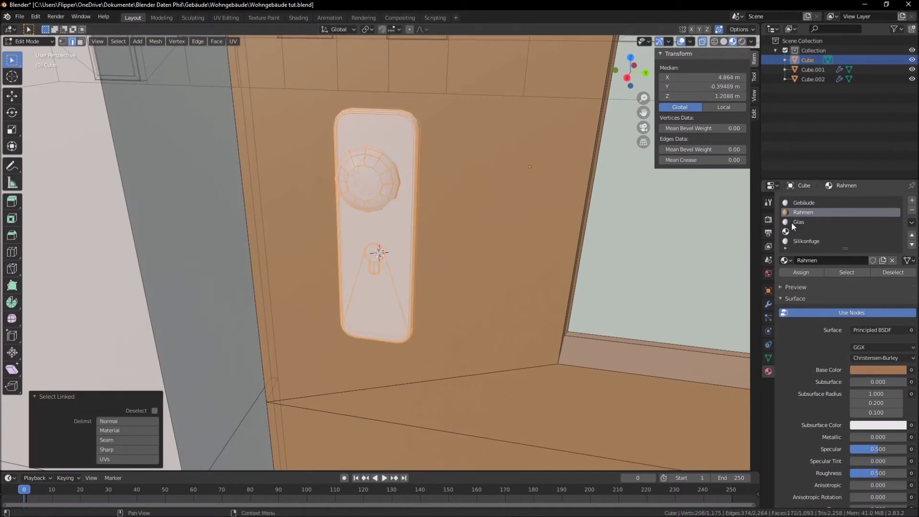
click(805, 232)
click(820, 261)
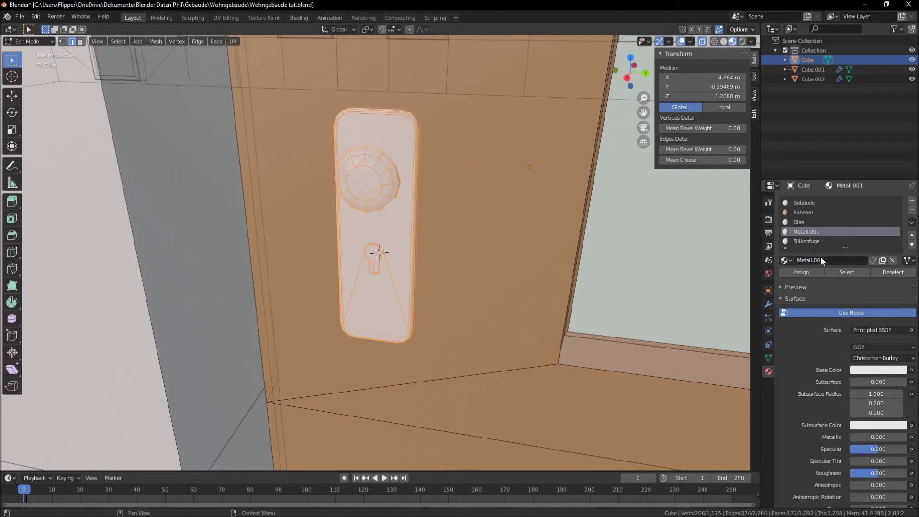
double_click(820, 257)
key(Return)
Step: Assign the existing Metall material and darken its base colour value to 0.487
click(785, 260)
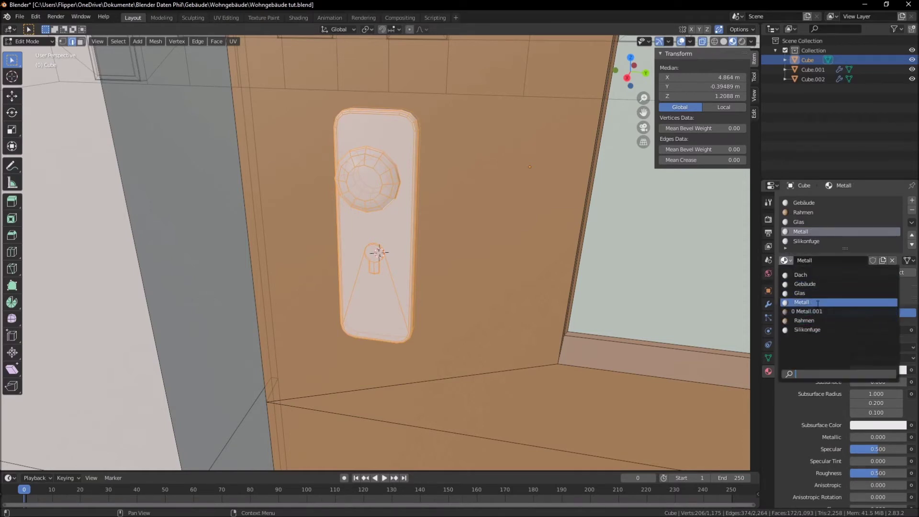
click(818, 303)
click(877, 371)
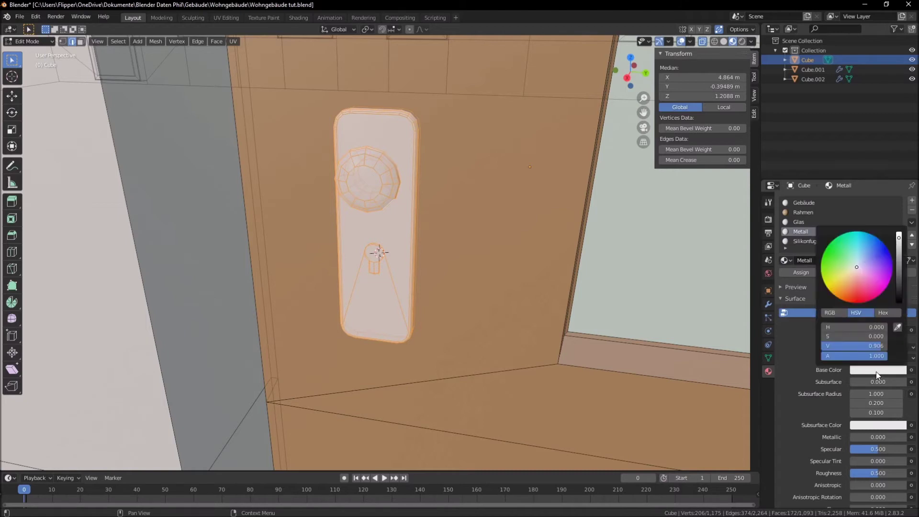
drag(899, 241, 899, 268)
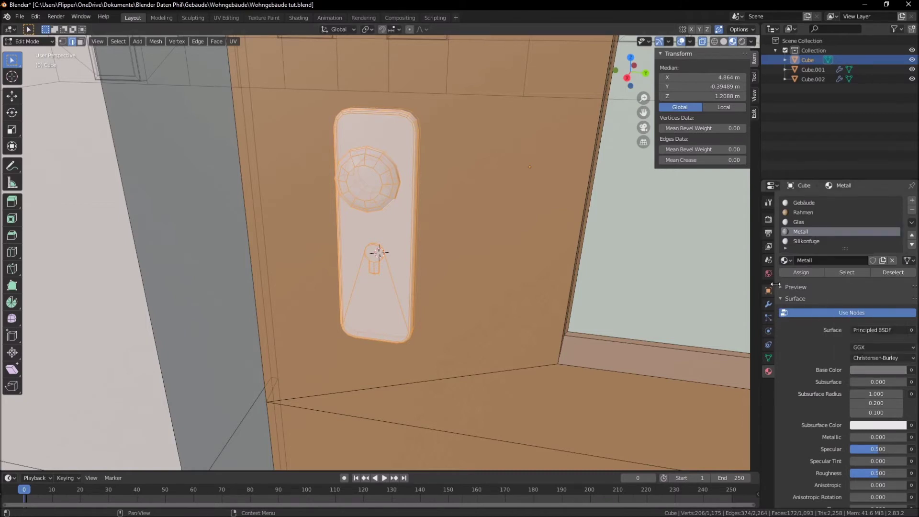
scroll(425, 266, down, 5)
scroll(424, 266, up, 2)
scroll(424, 266, up, 3)
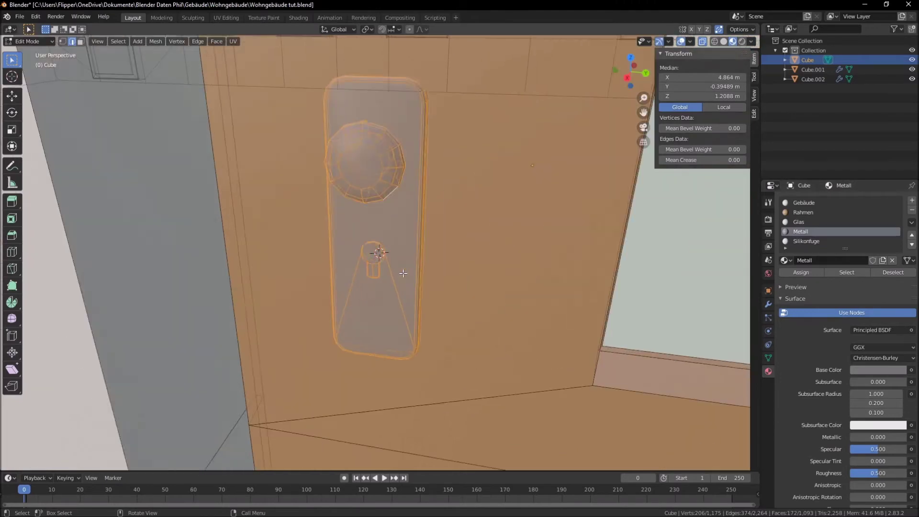
Step: Orbit to a frontal view of the handle plate's keyhole and re-enter Edit Mode
key(Tab)
scroll(404, 270, up, 2)
scroll(413, 234, up, 2)
scroll(420, 213, up, 2)
mouse_move(420, 209)
middle_down()
mouse_move(359, 295)
mouse_move(414, 314)
middle_up()
scroll(396, 300, up, 5)
scroll(354, 262, down, 2)
key(Tab)
scroll(373, 263, down, 4)
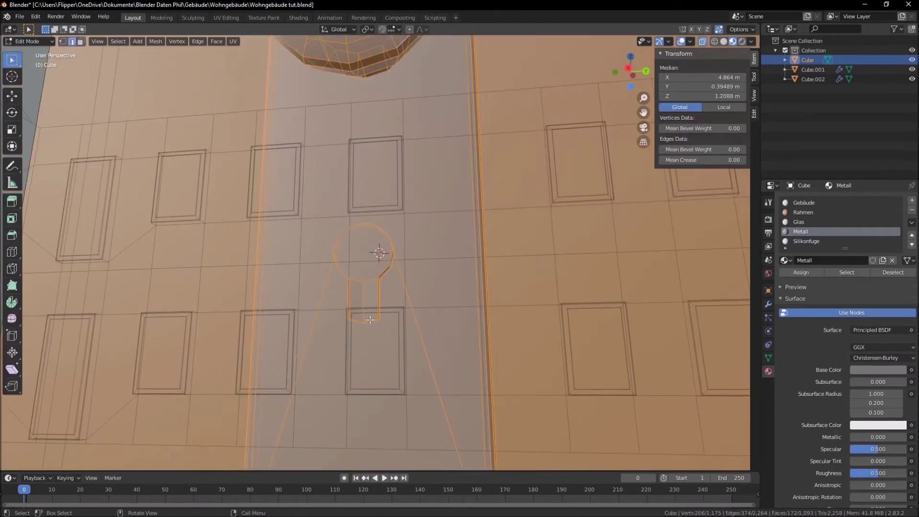
scroll(374, 316, up, 3)
mouse_move(373, 317)
middle_down()
mouse_move(348, 298)
mouse_move(365, 305)
middle_up()
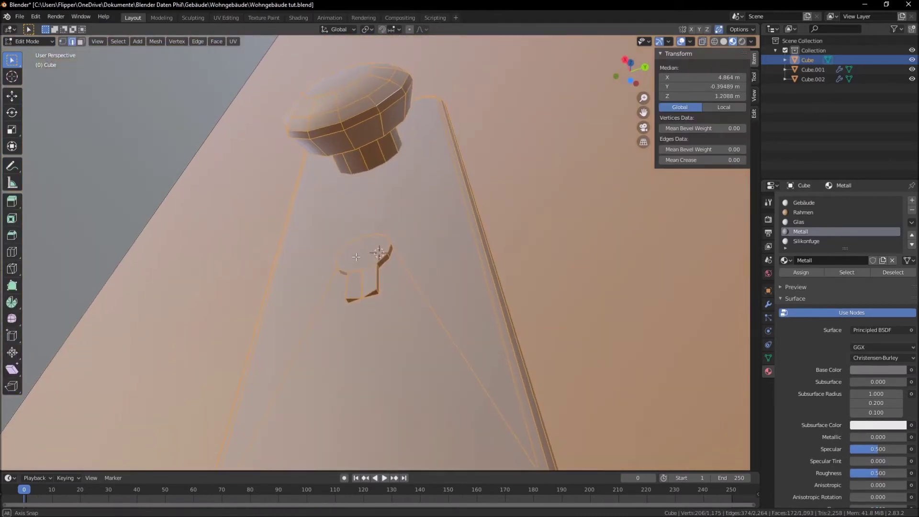
Step: In vertex mode, connect keyhole vertices with J and nudge one vertex slightly
key(1)
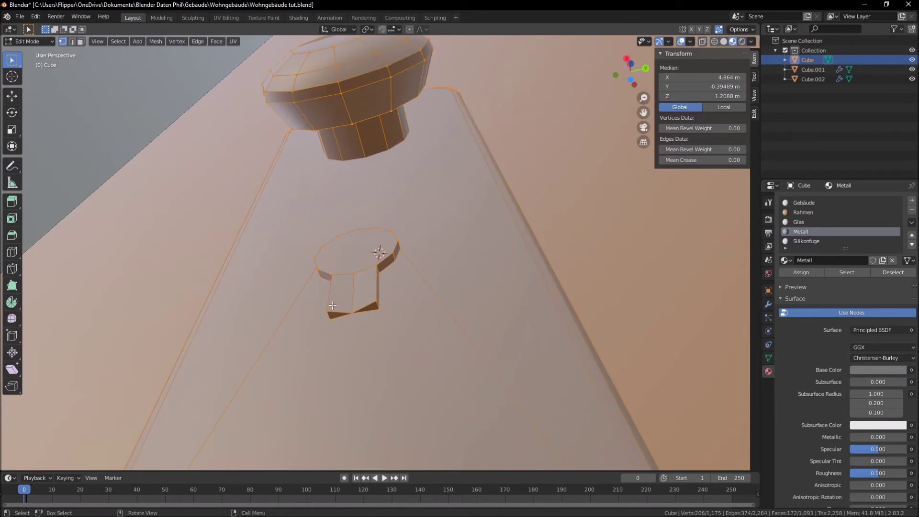
click(329, 309)
key(j)
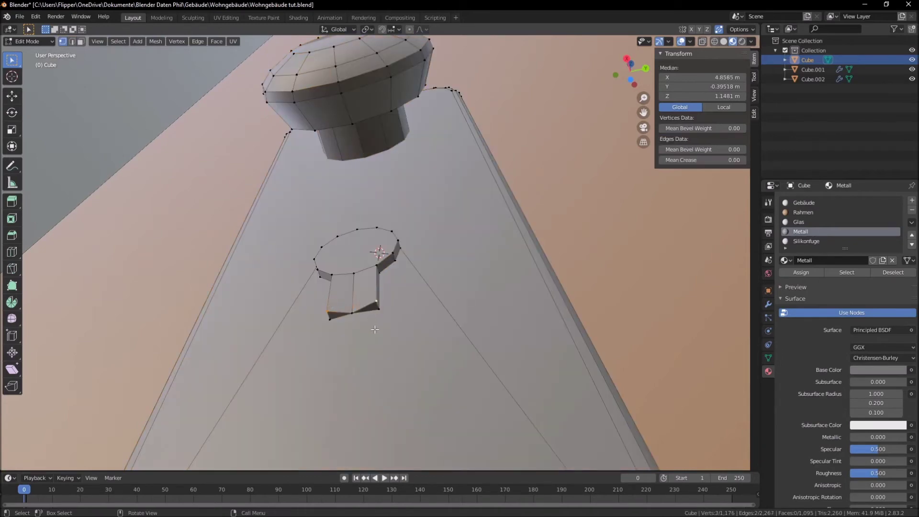
mouse_move(375, 322)
middle_down()
mouse_move(378, 333)
mouse_move(307, 370)
mouse_move(292, 396)
middle_up()
click(378, 333)
key(g)
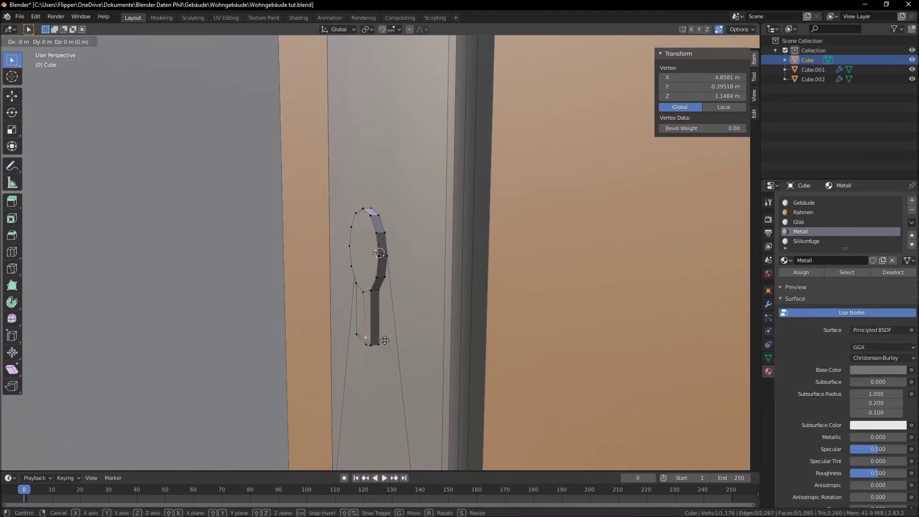
click(385, 340)
Step: Move a keyhole vertex along Z to merge it, then adjust another vertex's X coordinate
middle_drag(384, 340, 453, 325)
key(g)
key(z)
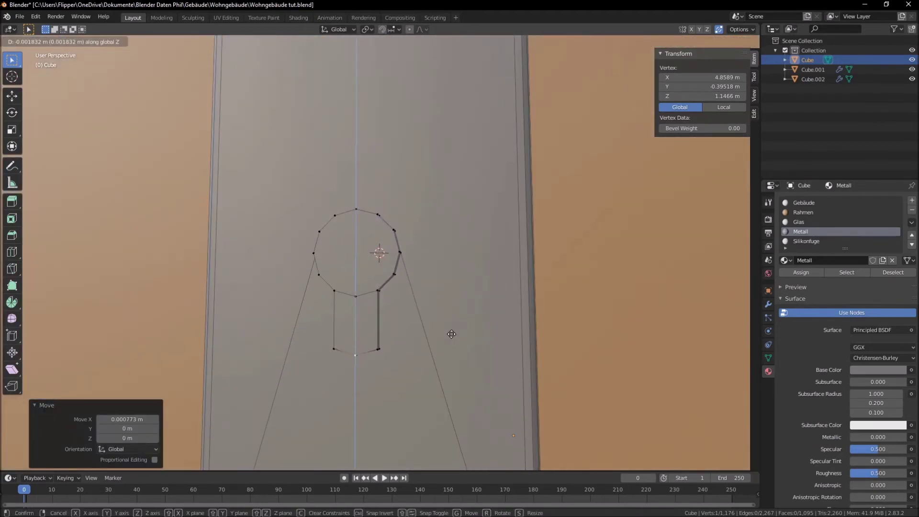
click(452, 333)
middle_drag(451, 334, 304, 288)
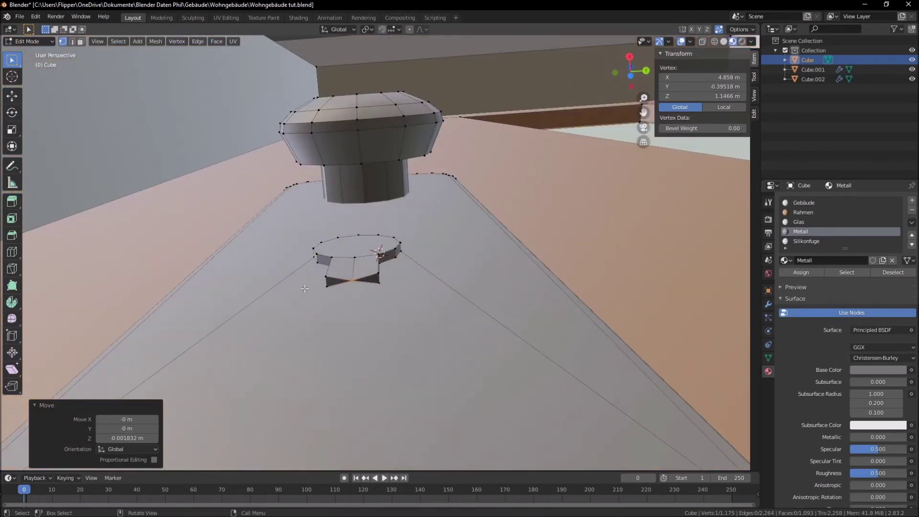
click(332, 290)
click(701, 77)
key(Return)
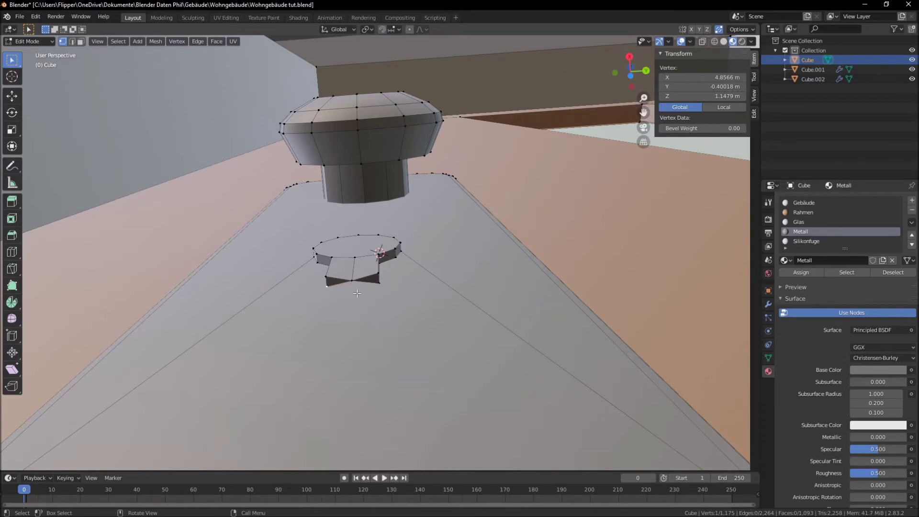
middle_drag(357, 293, 362, 287)
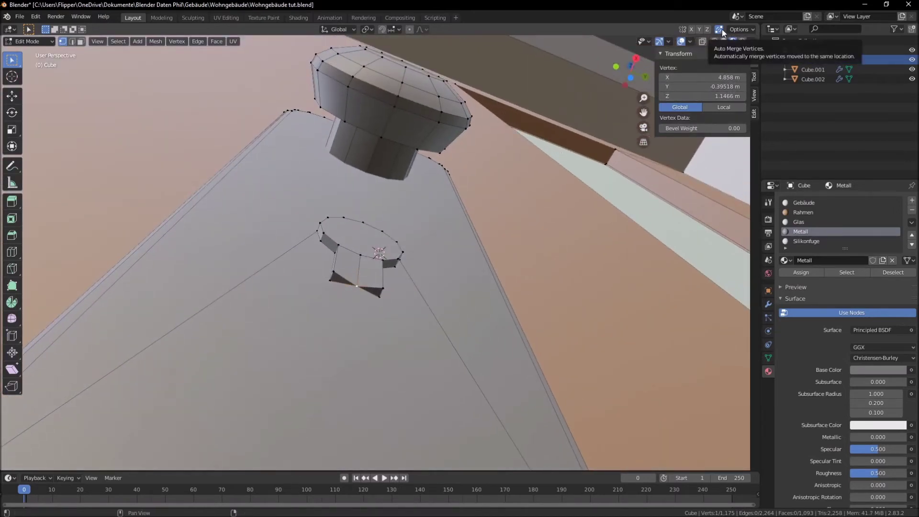
Step: Set keyhole vertex X coordinates to 4.8566 and 4.8587 m, connecting vertices with J
click(711, 77)
text(4.8566)
key(Return)
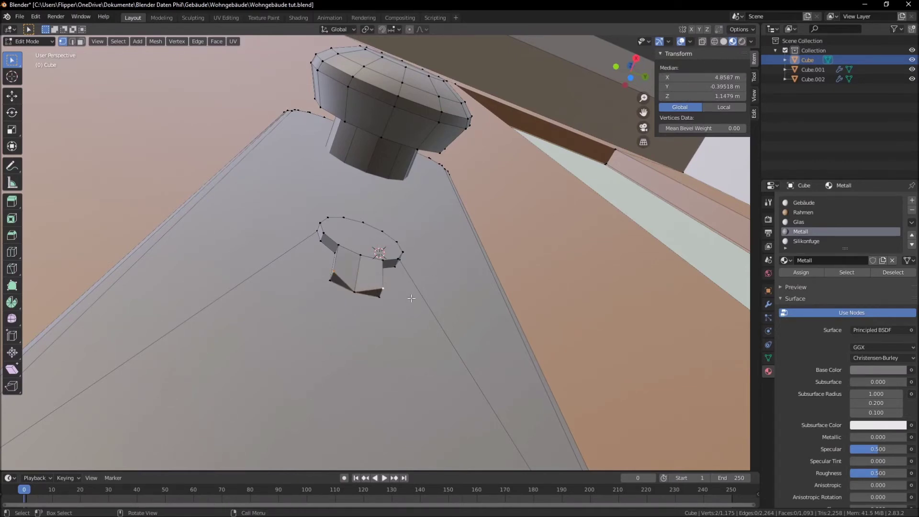
key(j)
click(357, 283)
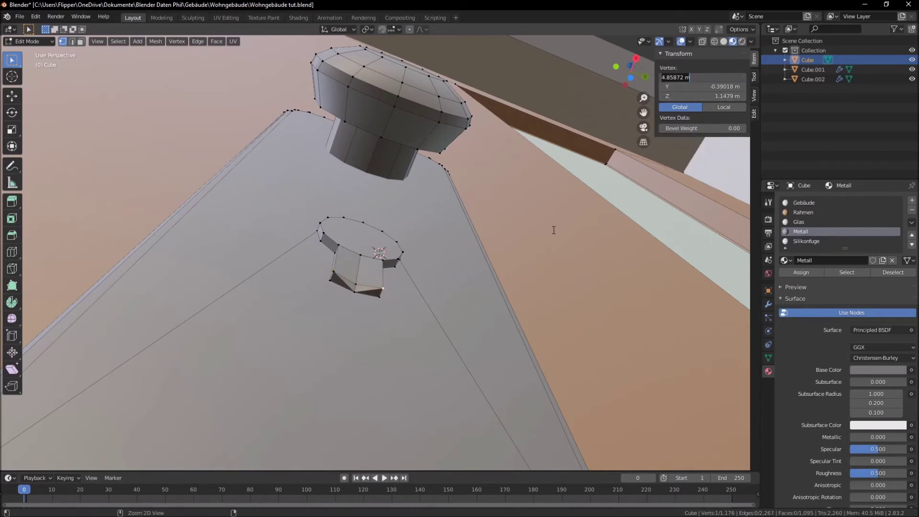
click(353, 290)
click(698, 77)
text(4.8587)
key(Return)
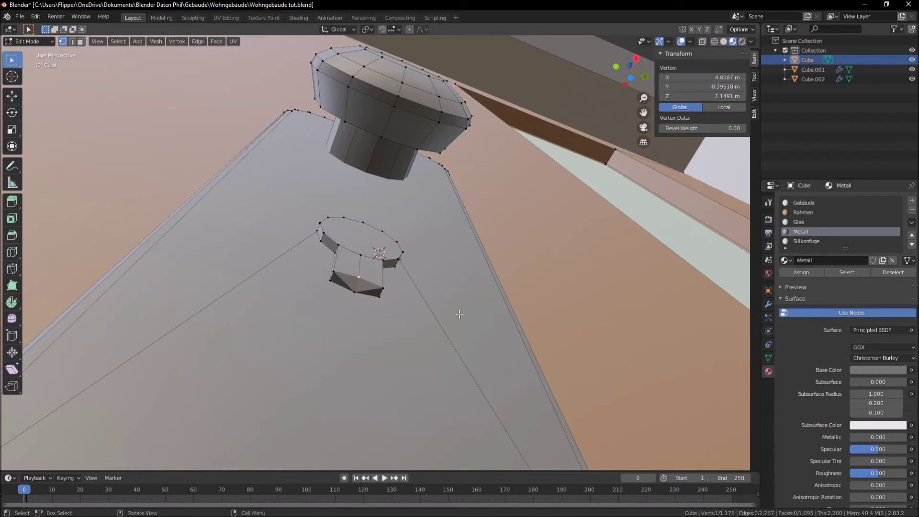
Step: Set another keyhole vertex's Z coordinate to 1.14792 m
click(336, 273)
click(701, 96)
key(Return)
click(701, 96)
text(1.14792)
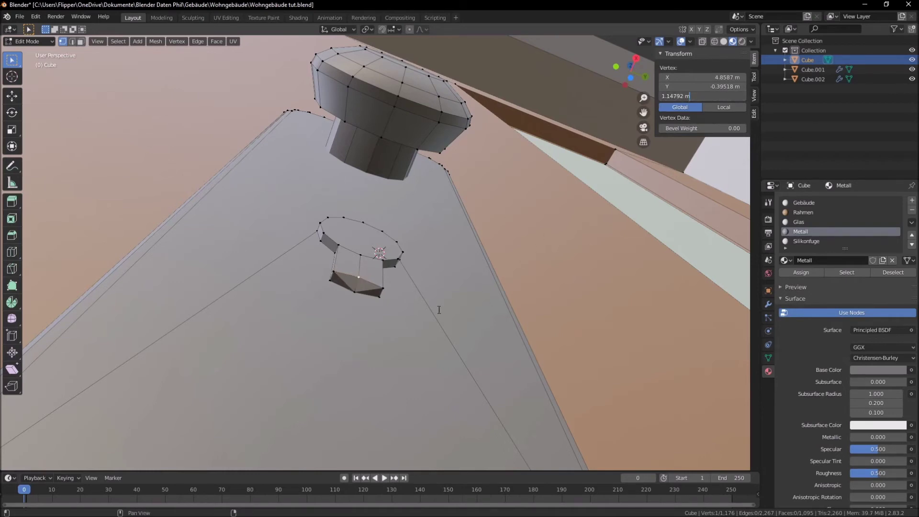
key(Return)
Step: Select two keyhole edges and delete the faces along them
key(2)
click(360, 281)
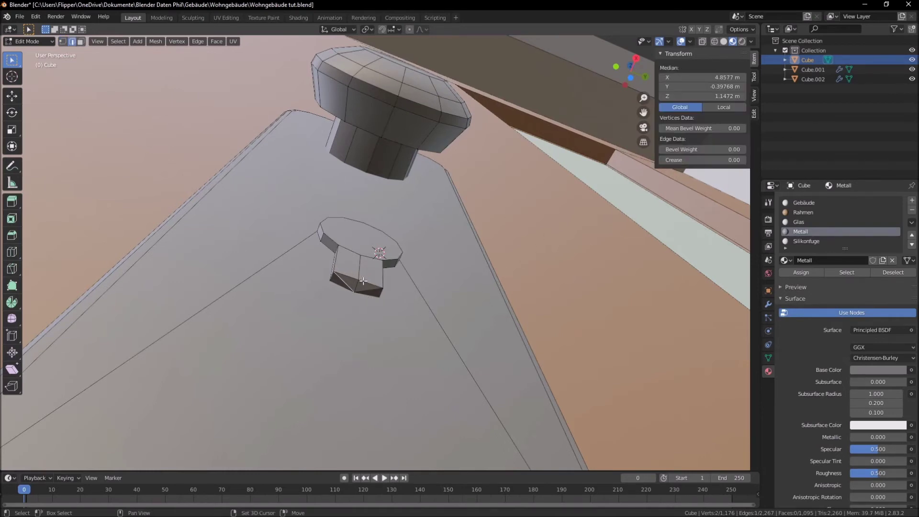
shift+click(364, 288)
key(x)
click(355, 331)
Step: Dissolve the keyhole's pointed bottom tip vertex into a flat edge
key(Tab)
mouse_move(459, 283)
middle_down()
mouse_move(423, 323)
mouse_move(424, 355)
mouse_move(372, 314)
mouse_move(443, 385)
mouse_move(394, 359)
middle_up()
key(Tab)
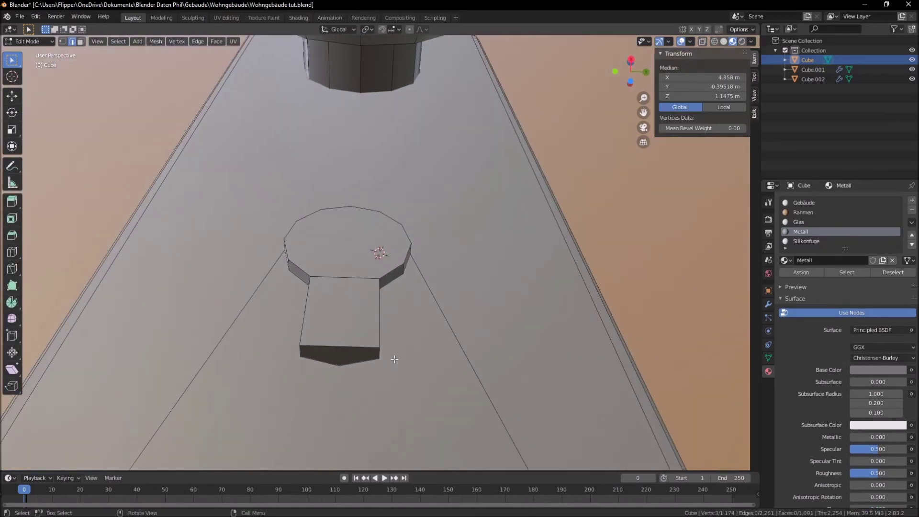
key(1)
click(337, 369)
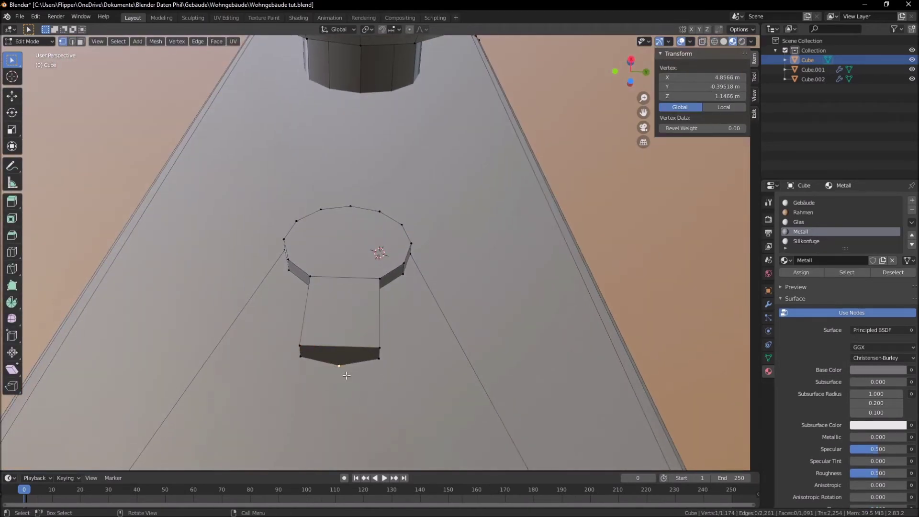
key(x)
click(340, 369)
key(x)
click(340, 371)
key(x)
click(340, 371)
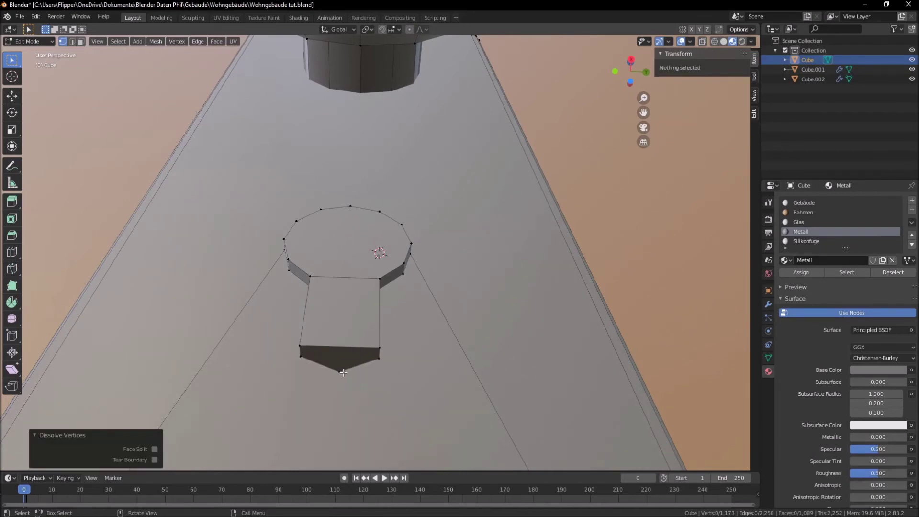
key(x)
click(343, 372)
Step: Switch to Object Mode and orbit to an oblique view of the handle plate
middle_drag(343, 374, 348, 423)
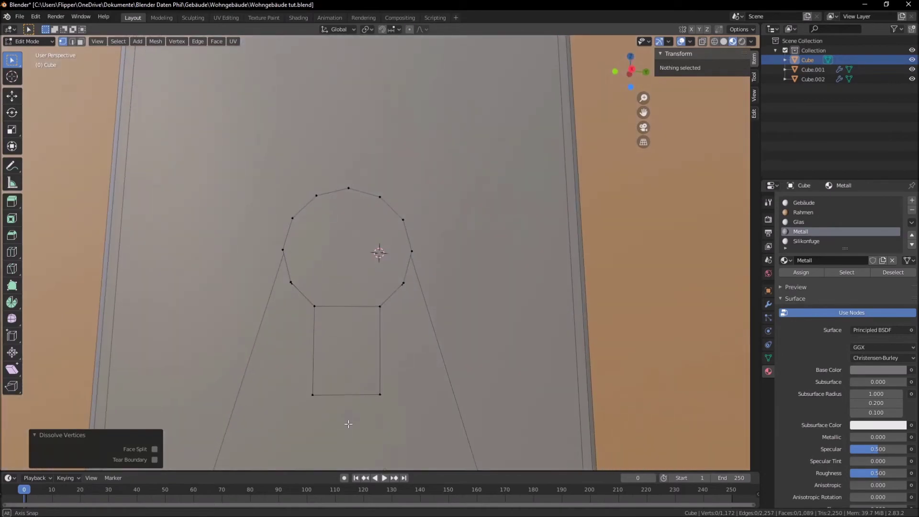
scroll(348, 423, down, 3)
scroll(378, 383, down, 3)
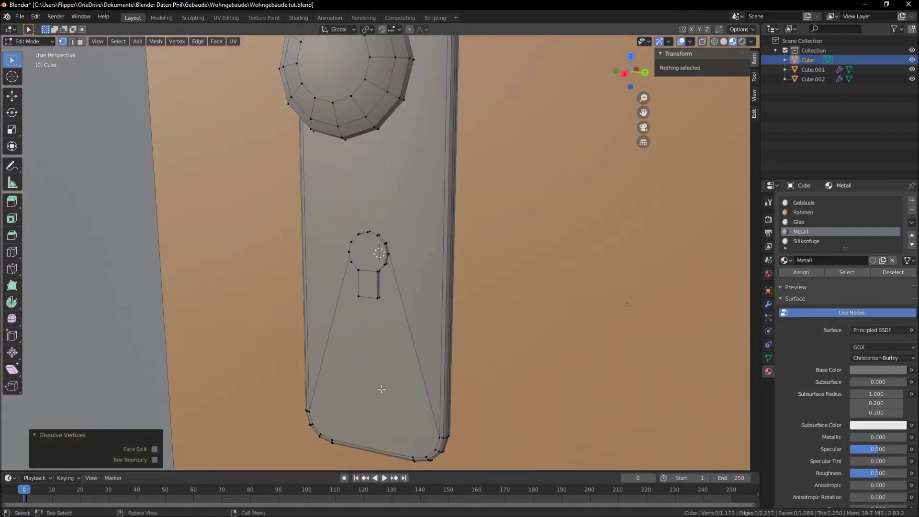
key(Tab)
scroll(378, 383, down, 5)
mouse_move(424, 341)
middle_down()
mouse_move(410, 289)
mouse_move(413, 302)
mouse_move(394, 341)
mouse_move(409, 262)
middle_up()
scroll(395, 340, up, 4)
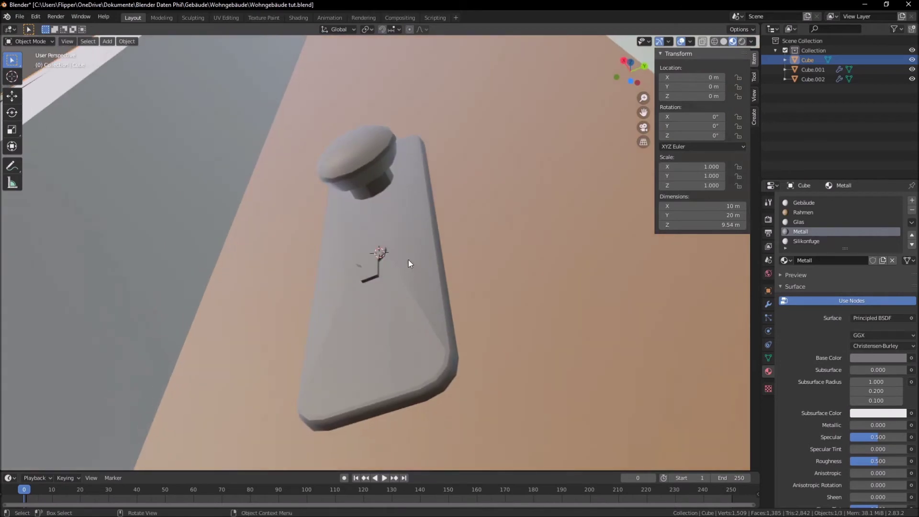
Step: Apply Shade Smooth to the door handle
middle_drag(438, 334, 421, 329)
key(Tab)
key(Tab)
scroll(469, 280, down, 3)
scroll(469, 280, up, 3)
mouse_move(469, 280)
middle_down()
mouse_move(425, 308)
mouse_move(386, 265)
mouse_move(390, 295)
mouse_move(409, 234)
mouse_move(383, 246)
middle_up()
right_click(375, 250)
click(375, 250)
scroll(389, 294, up, 3)
scroll(389, 295, up, 3)
key(Tab)
Step: Select the wall panel face above the door in face-select mode
scroll(414, 301, down, 3)
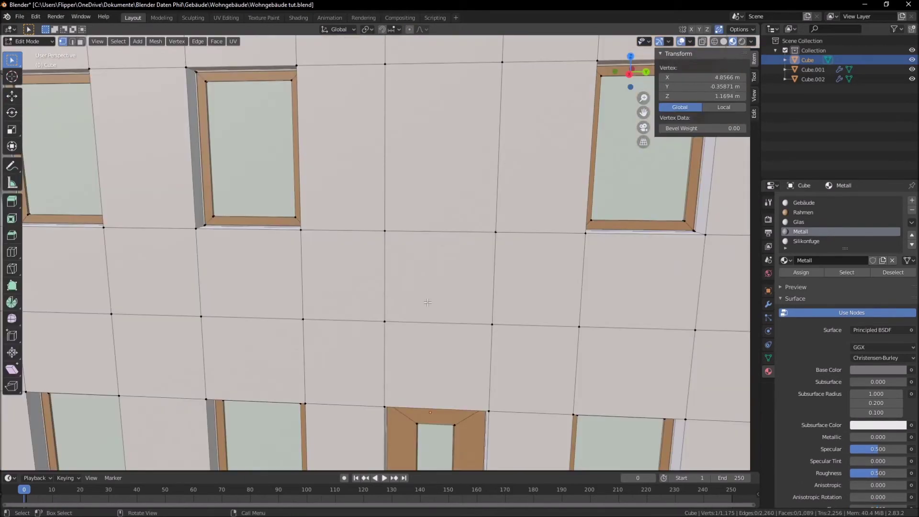
key(3)
click(426, 267)
middle_drag(426, 267, 394, 277)
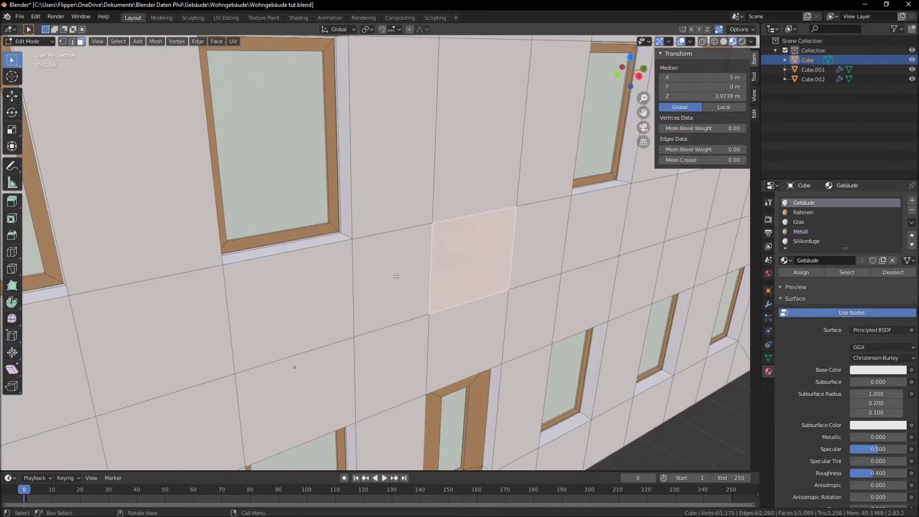
scroll(395, 276, up, 2)
scroll(473, 306, up, 1)
key(g)
key(Escape)
Step: Extrude the panel -0.2 m into the facade and inset its border
key(e)
click(481, 307)
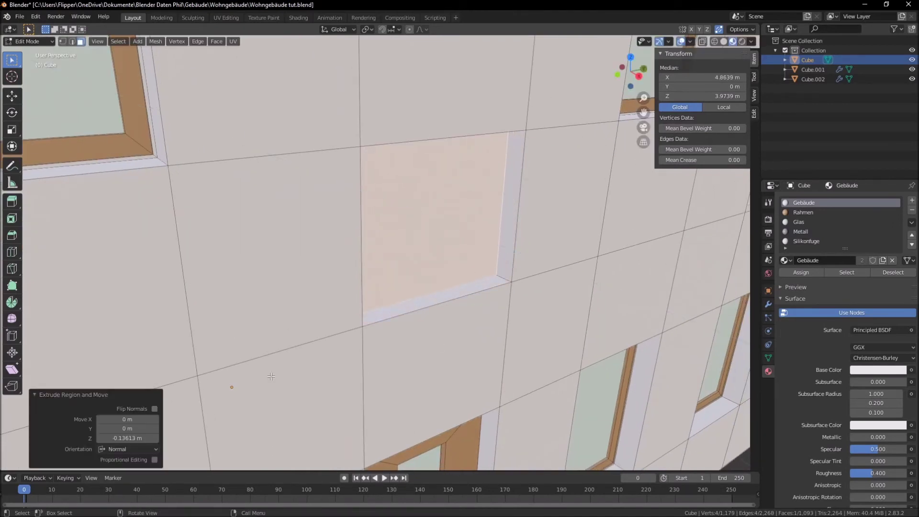
click(126, 438)
key(Return)
middle_drag(263, 365, 281, 345)
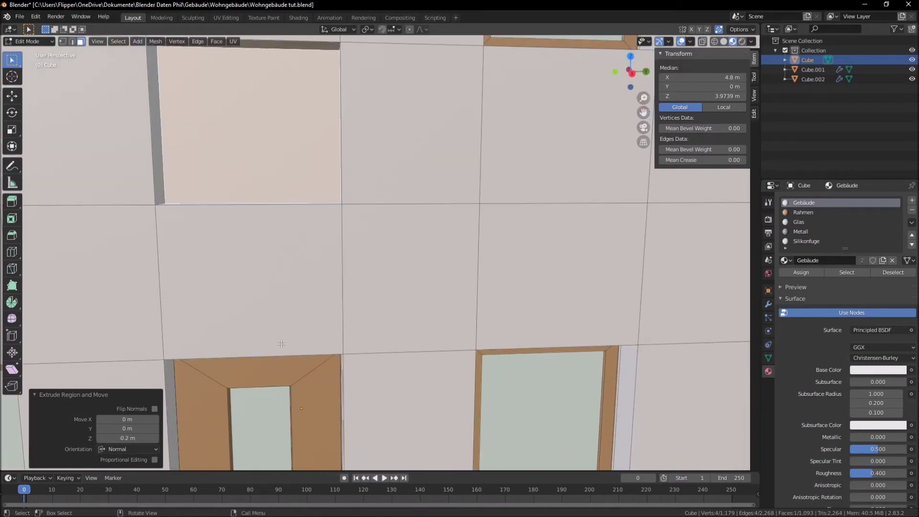
key(i)
click(191, 322)
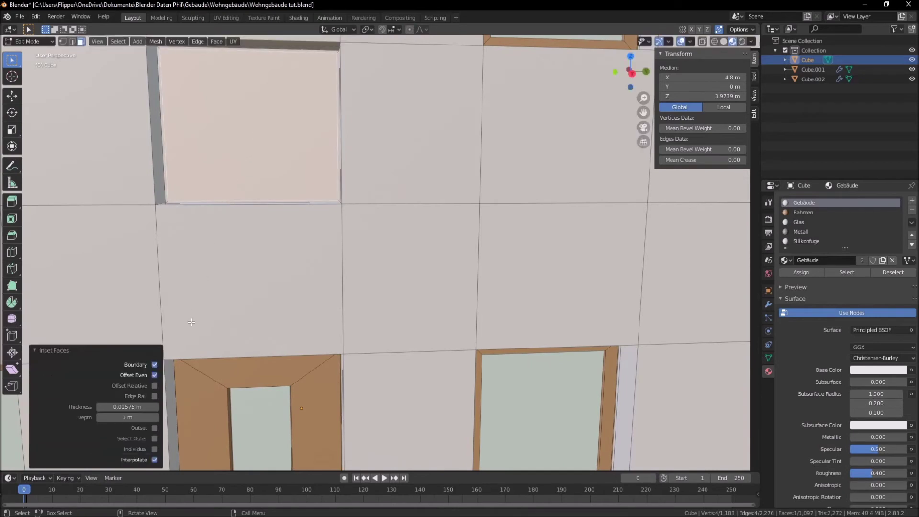
Step: Extrude the inset panel face outward by 0.02 m
middle_drag(192, 322, 257, 321)
key(c)
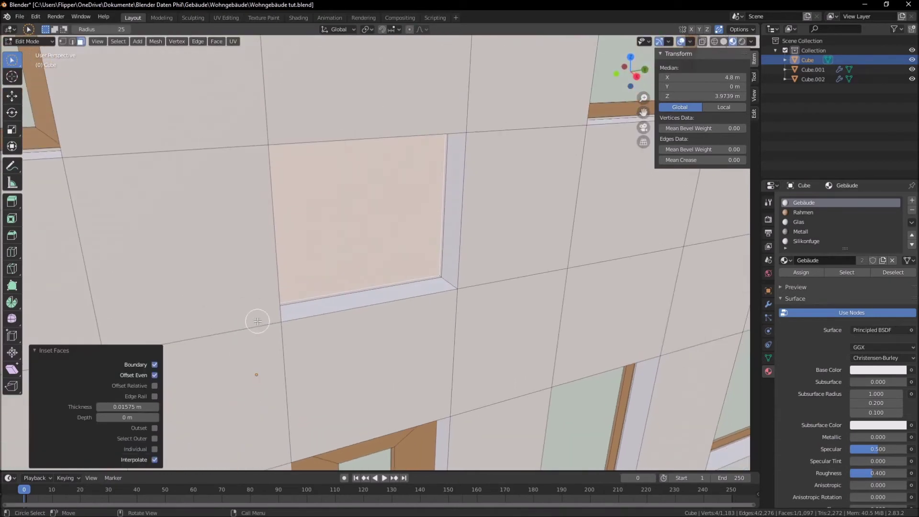
key(e)
click(260, 322)
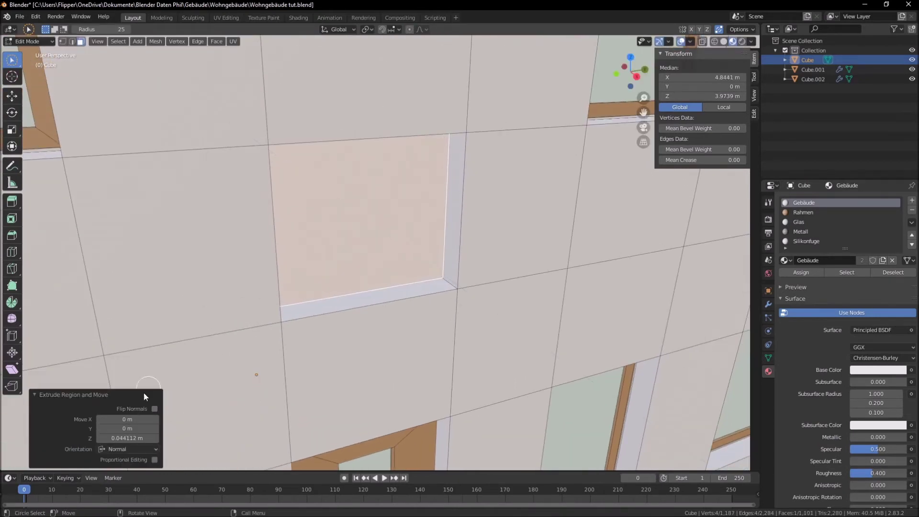
click(113, 438)
key(Return)
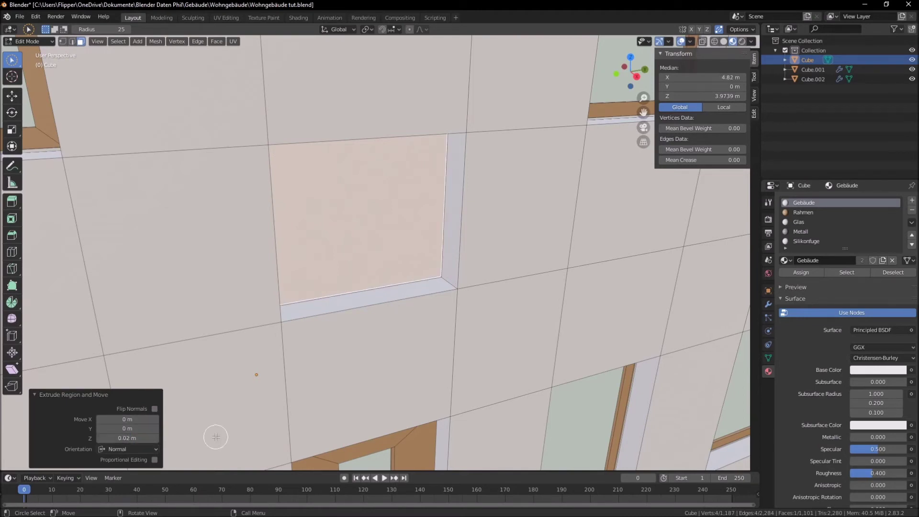
Step: Inset the window face again by 0.06425 m and scale it to 0.968
mouse_move(115, 253)
middle_down()
mouse_move(149, 251)
mouse_move(97, 261)
mouse_move(114, 242)
mouse_move(268, 252)
mouse_move(340, 265)
mouse_move(378, 285)
mouse_move(368, 269)
mouse_move(442, 353)
middle_up()
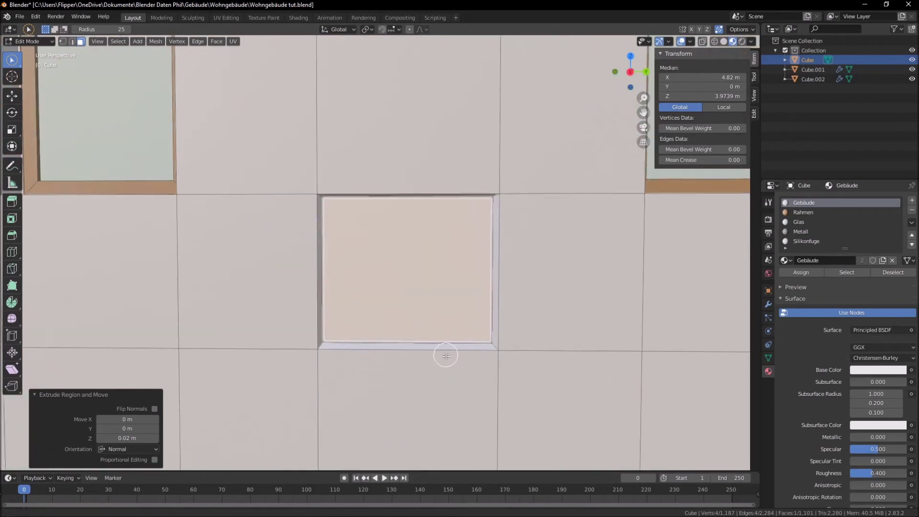
scroll(506, 356, up, 4)
key(i)
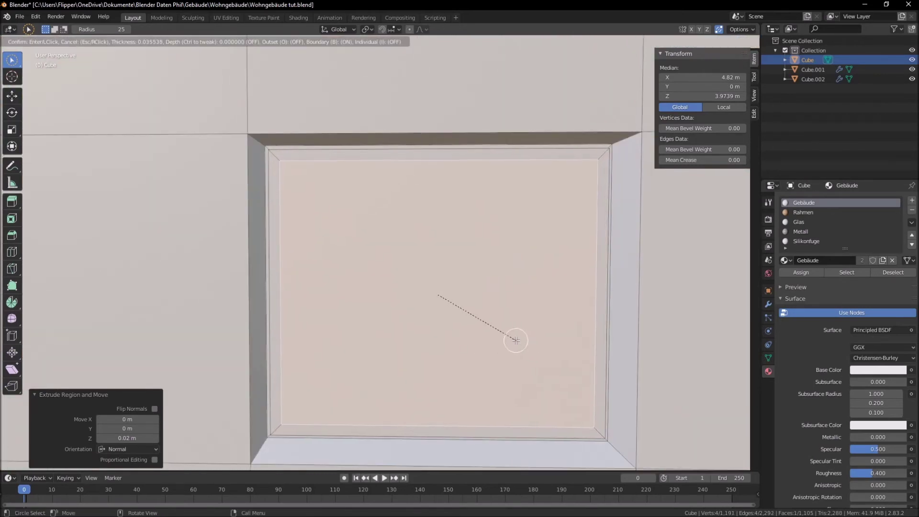
click(508, 334)
scroll(506, 334, down, 8)
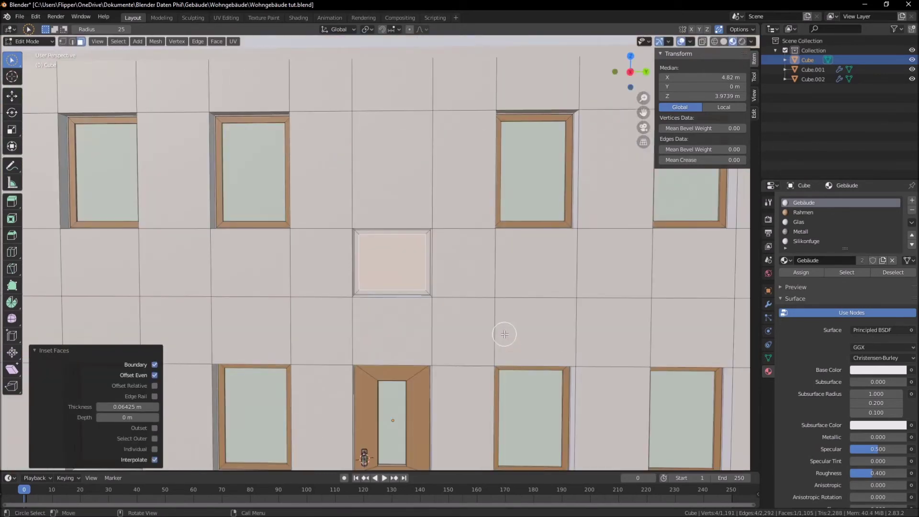
key(s)
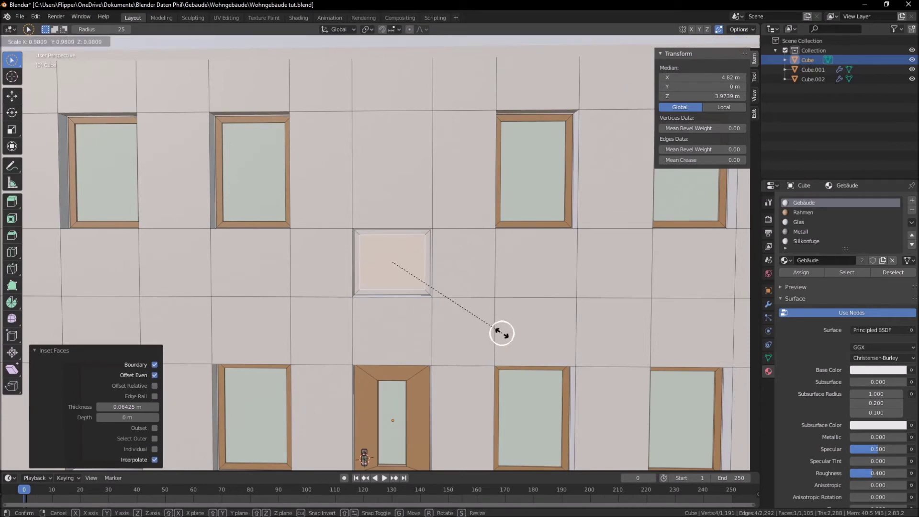
click(501, 333)
Step: Extrude the inner pane face inward into the wall
scroll(473, 335, up, 4)
mouse_move(473, 335)
middle_down()
mouse_move(504, 359)
mouse_move(424, 310)
mouse_move(435, 322)
middle_up()
scroll(504, 358, down, 3)
scroll(400, 291, up, 3)
key(e)
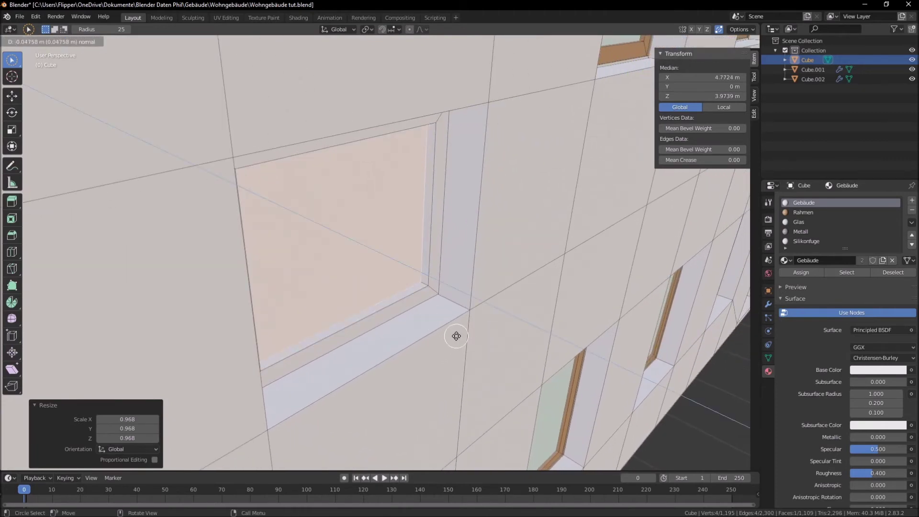
click(459, 336)
Step: Nudge the pane face sideways along the X axis
scroll(458, 337, down, 3)
scroll(458, 337, up, 2)
scroll(458, 337, up, 1)
key(g)
key(x)
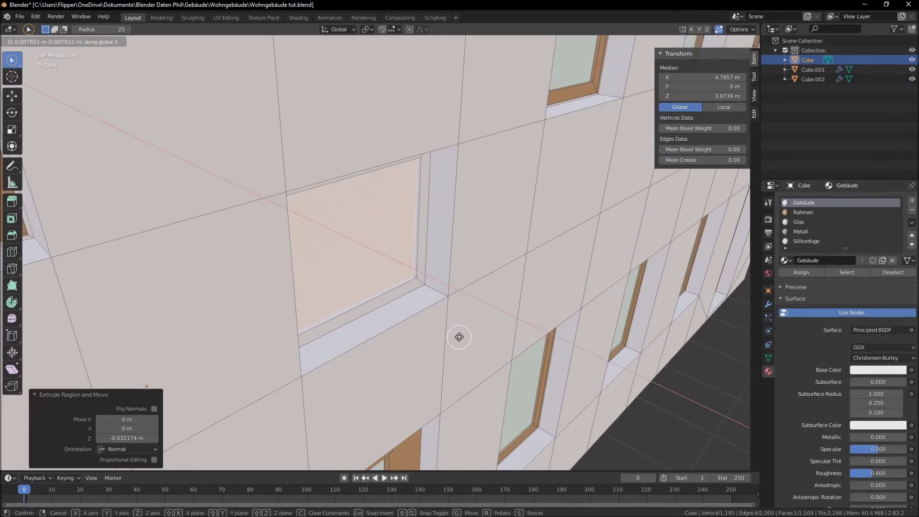
click(459, 336)
scroll(459, 334, down, 3)
Step: Give the window frame the brown Rahmen material and pick the Glas slot for the pane
mouse_move(459, 335)
middle_down()
mouse_move(390, 289)
mouse_move(342, 299)
middle_up()
scroll(342, 299, up, 4)
shift+middle_drag(410, 335, 438, 346)
key(ctrl+KP_Add)
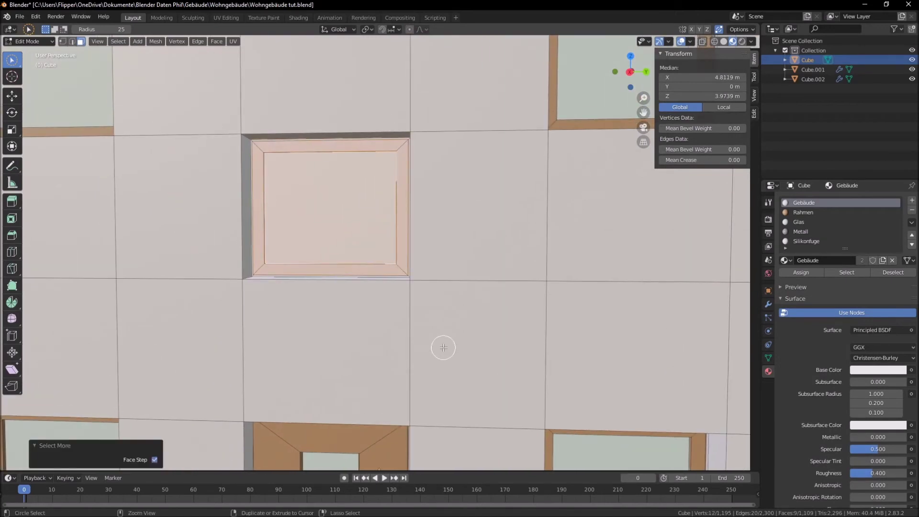
click(856, 213)
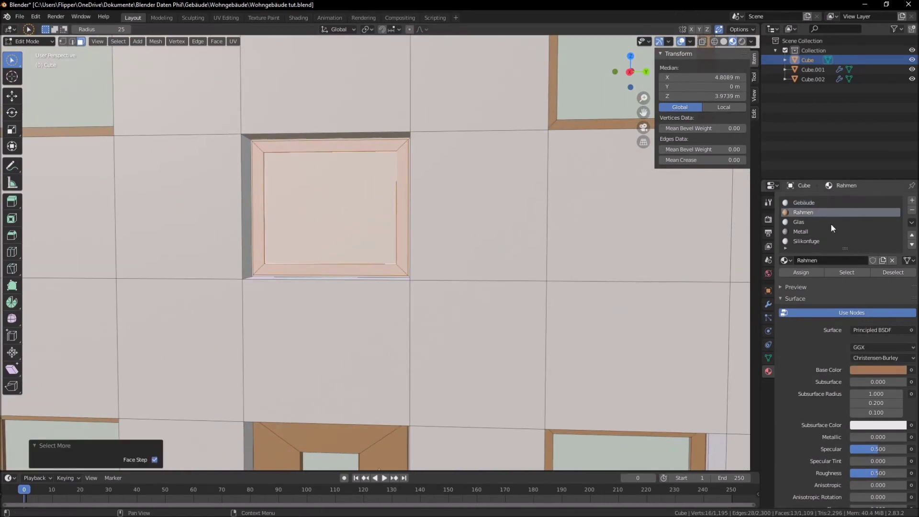
click(812, 271)
drag(395, 195, 349, 192)
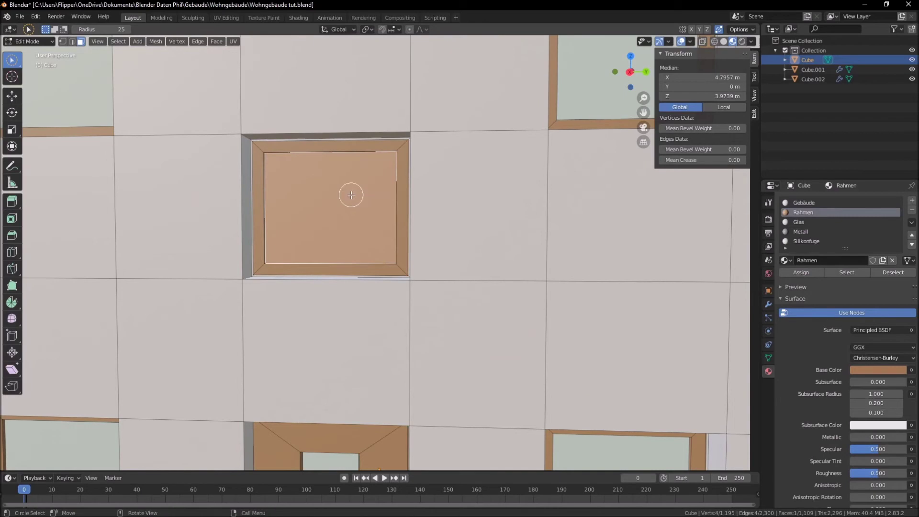
right_click(705, 226)
click(813, 223)
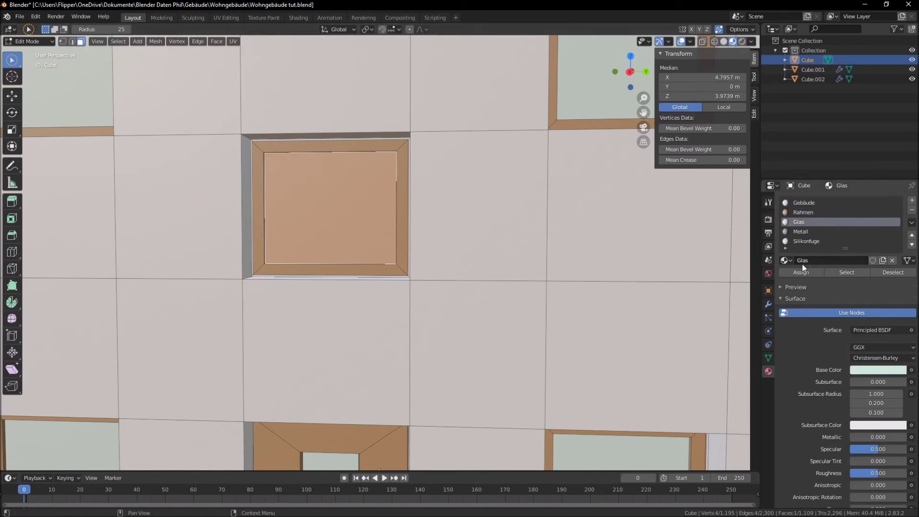
click(804, 271)
scroll(550, 293, down, 5)
key(Tab)
scroll(443, 359, down, 4)
scroll(440, 362, down, 3)
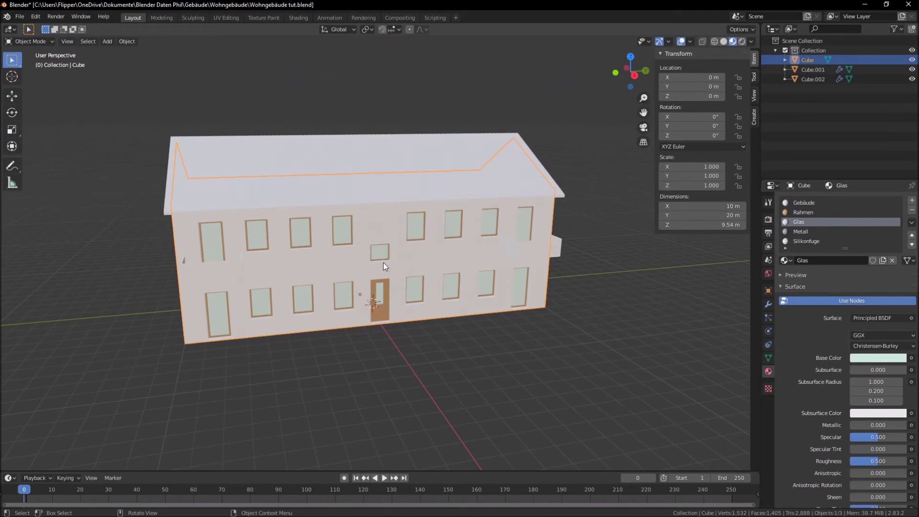
mouse_move(387, 286)
middle_down()
mouse_move(331, 331)
mouse_move(282, 309)
mouse_move(159, 305)
mouse_move(418, 318)
mouse_move(392, 309)
mouse_move(320, 318)
mouse_move(426, 326)
mouse_move(390, 296)
mouse_move(324, 345)
mouse_move(378, 362)
middle_up()
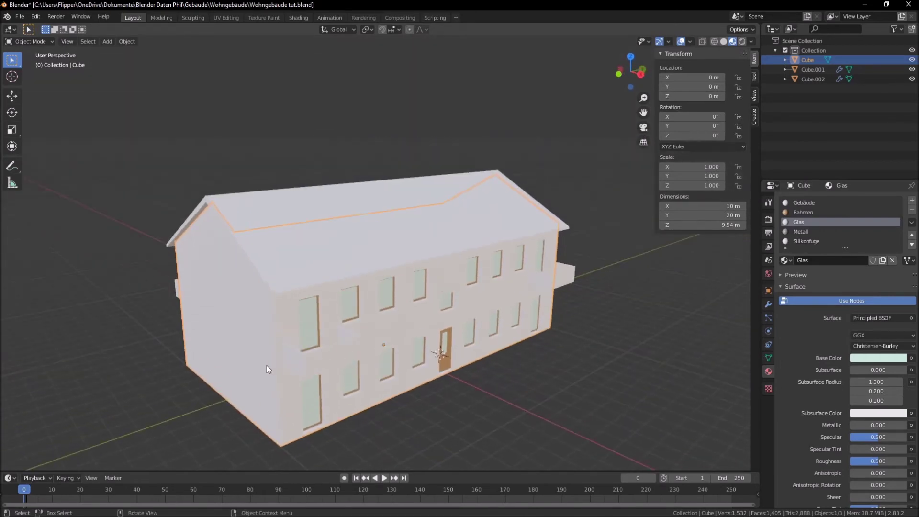
key(Tab)
middle_drag(266, 369, 304, 360)
key(w)
scroll(306, 335, up, 5)
scroll(317, 259, up, 2)
key(w)
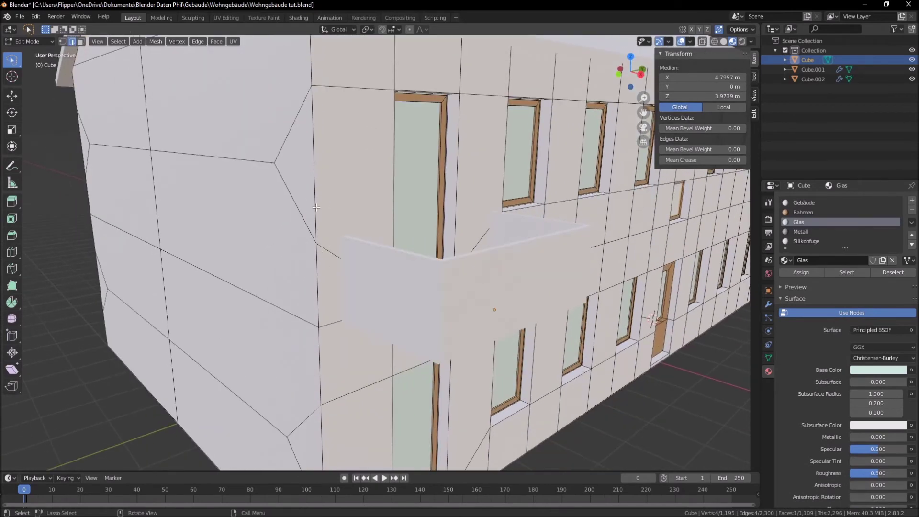
key(w)
key(w)
key(w)
scroll(69, 91, down, 6)
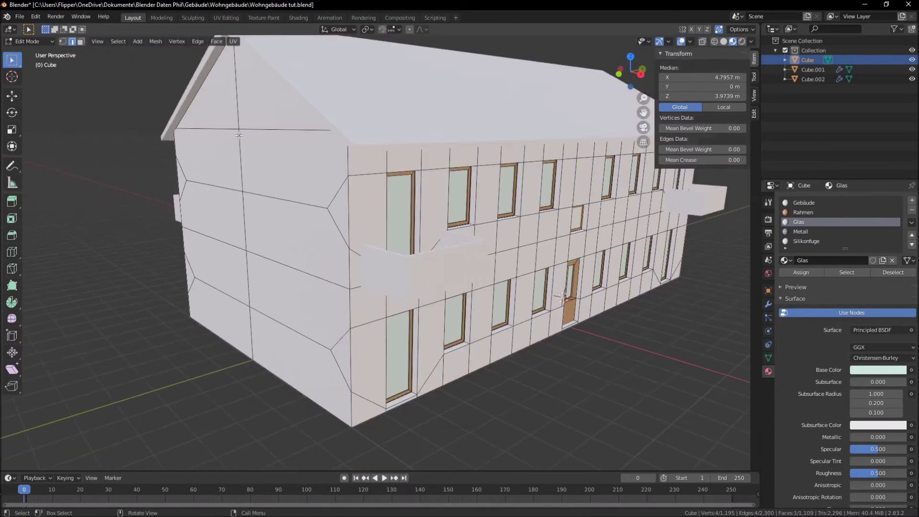
middle_drag(69, 92, 327, 111)
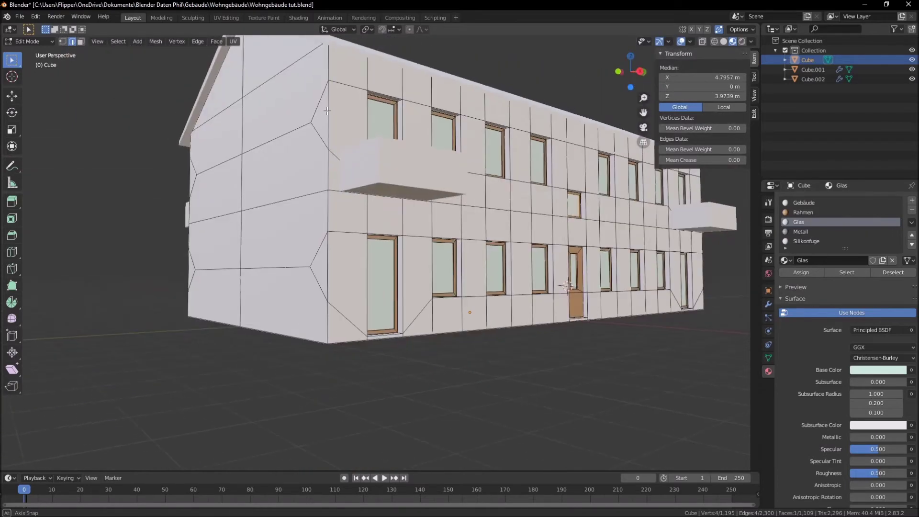
Step: Mark the house's vertical corner edge as a UV seam
ctrl+click(325, 329)
right_click(329, 335)
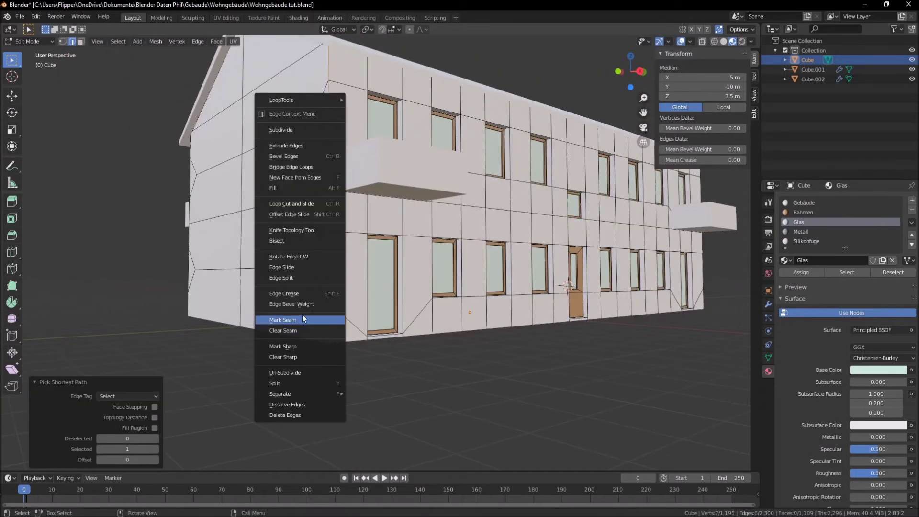
click(303, 320)
scroll(303, 320, up, 3)
middle_drag(304, 320, 423, 279)
middle_drag(235, 290, 556, 209)
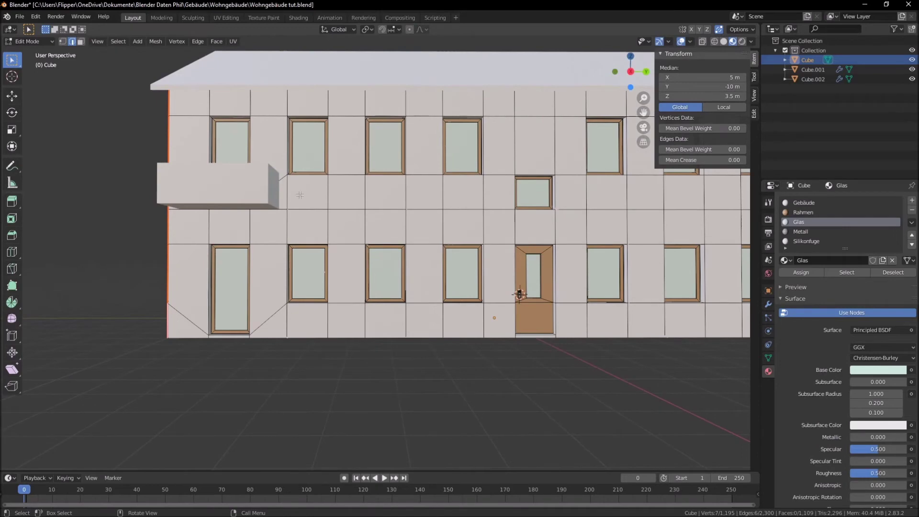
middle_drag(300, 195, 182, 201)
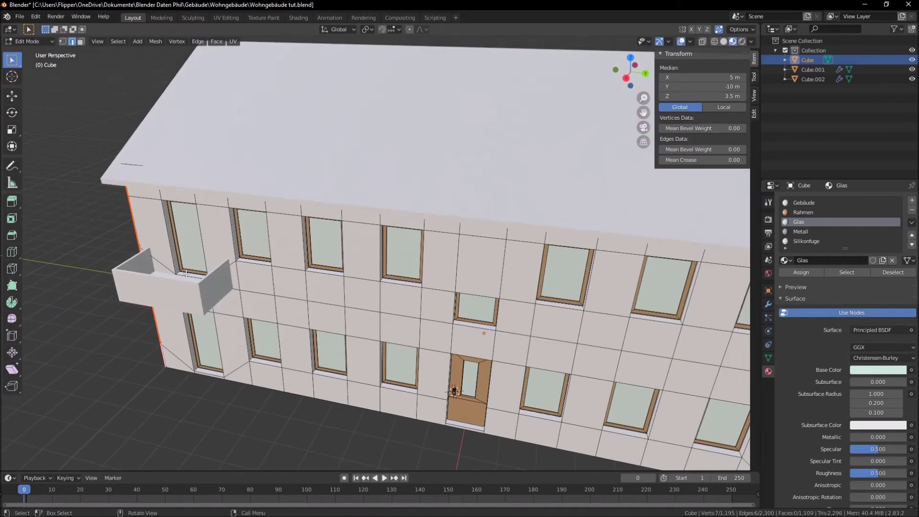
middle_drag(173, 215, 745, 208)
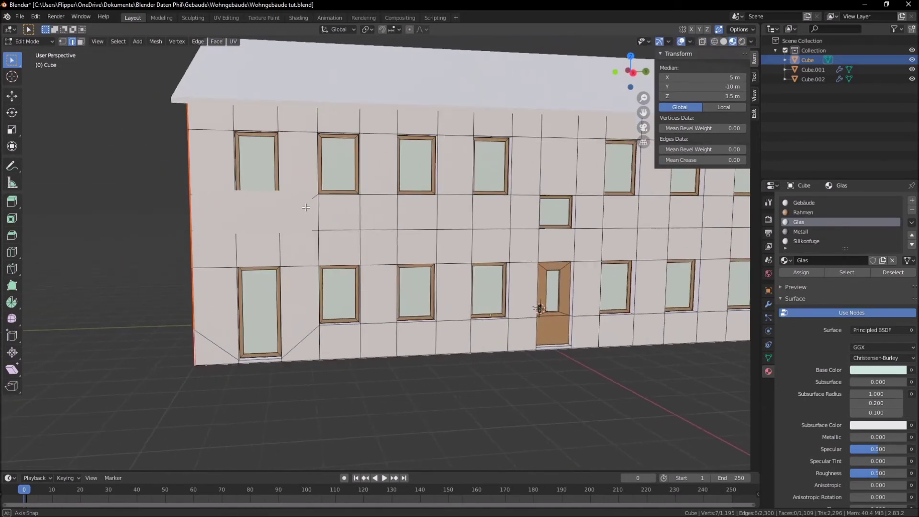
Step: Select all Rahmen frame faces and grow the selection to include the glass
click(808, 212)
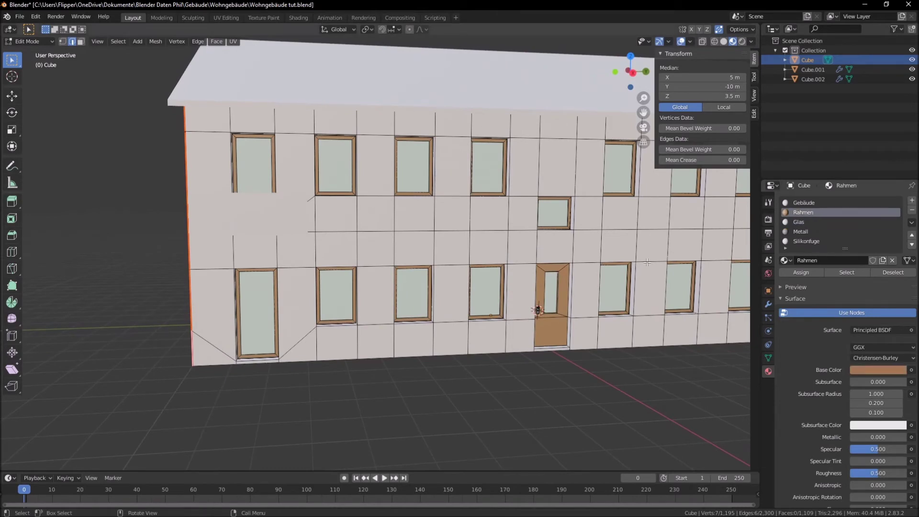
click(843, 271)
key(ctrl+KP_Add)
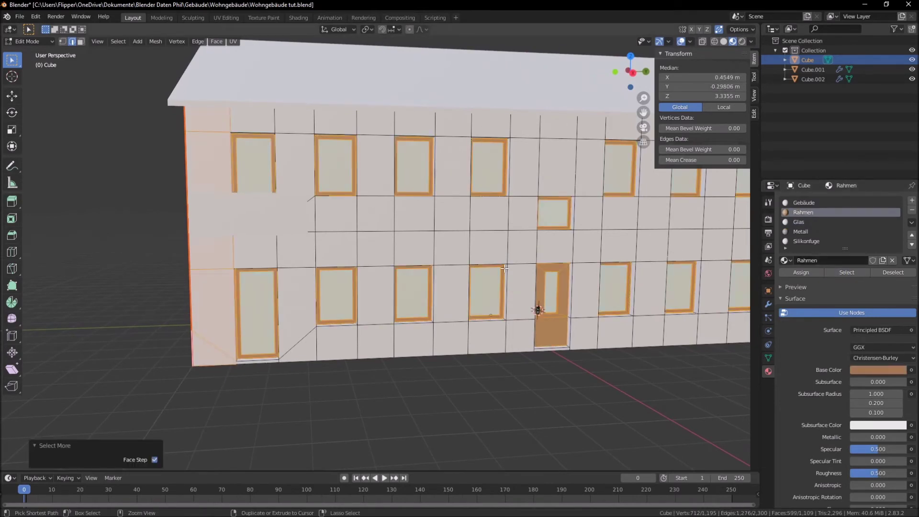
click(406, 357)
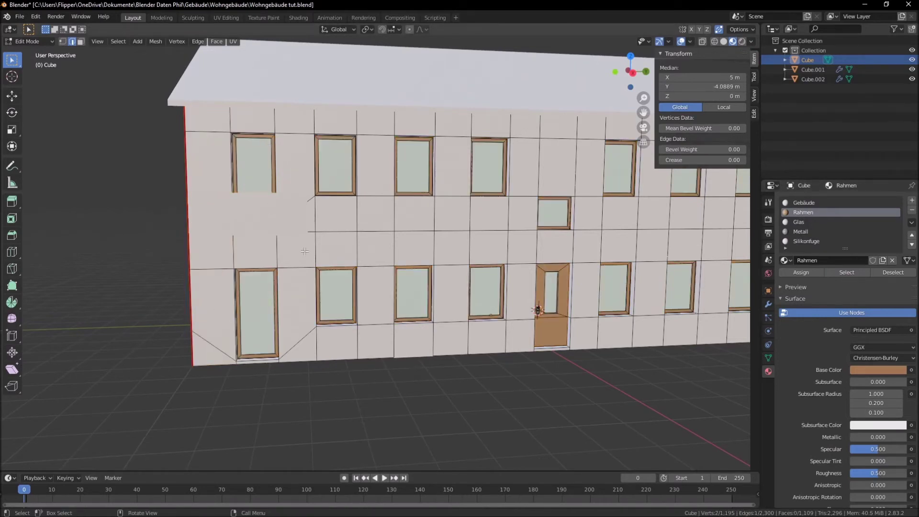
key(3)
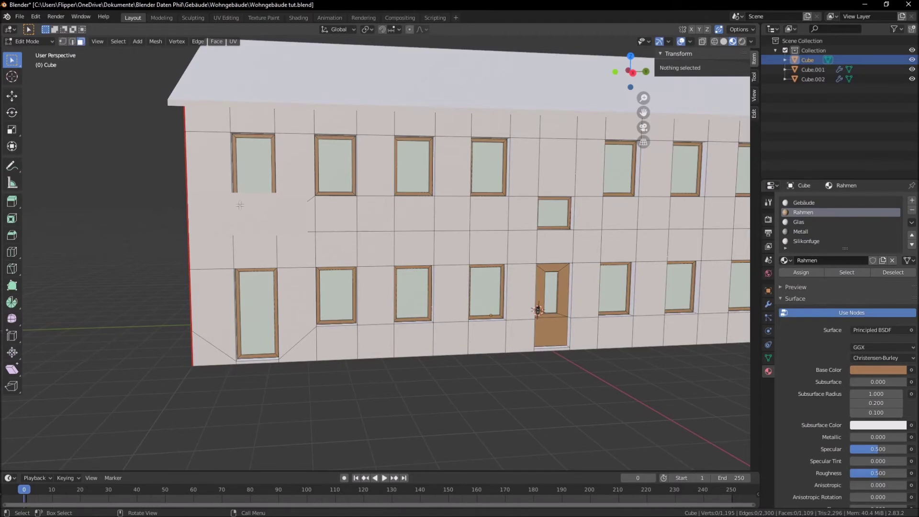
click(846, 272)
key(ctrl+KP_Add)
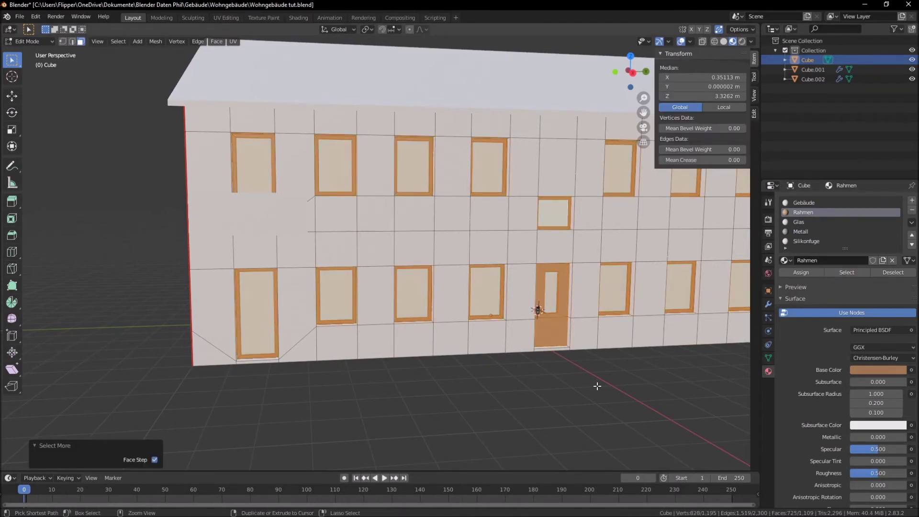
Step: Invert the selection so only the wall faces remain selected
middle_drag(601, 384, 451, 379)
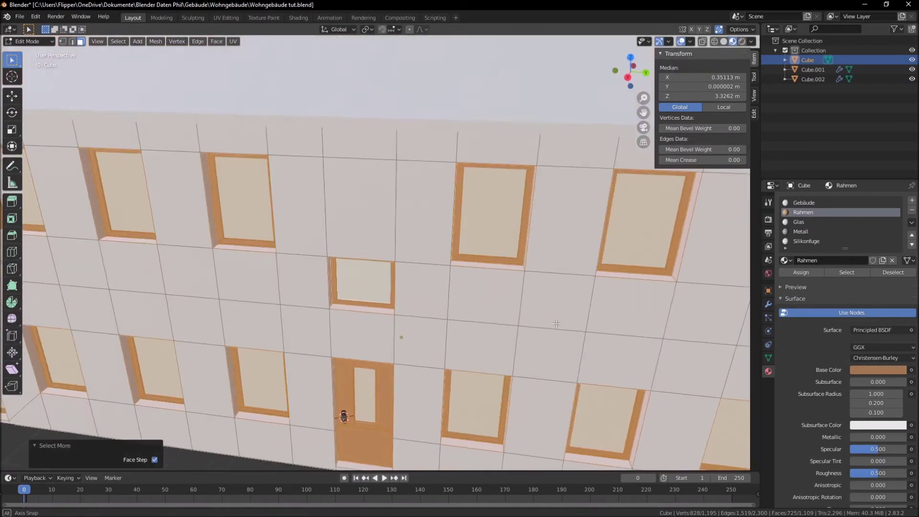
scroll(569, 319, down, 10)
middle_drag(569, 320, 512, 317)
key(ctrl+i)
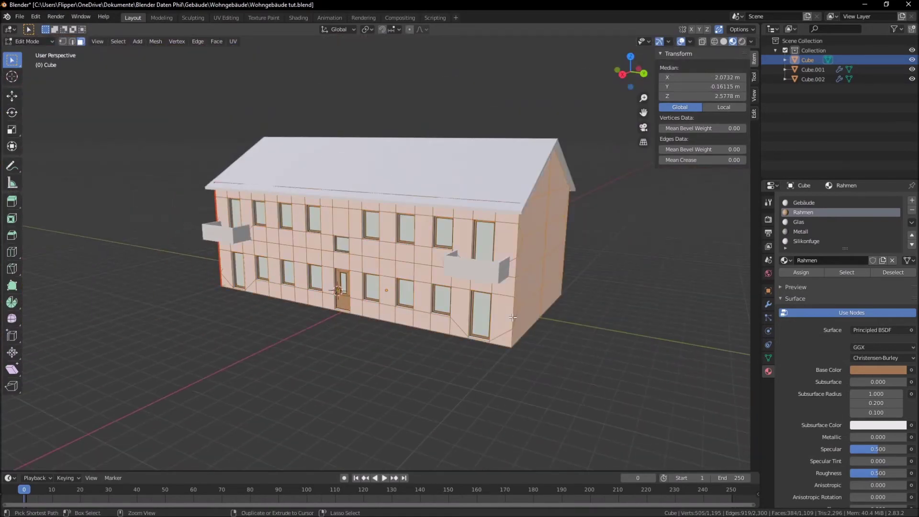
mouse_move(255, 303)
middle_down()
mouse_move(340, 277)
mouse_move(436, 336)
middle_up()
scroll(340, 276, up, 5)
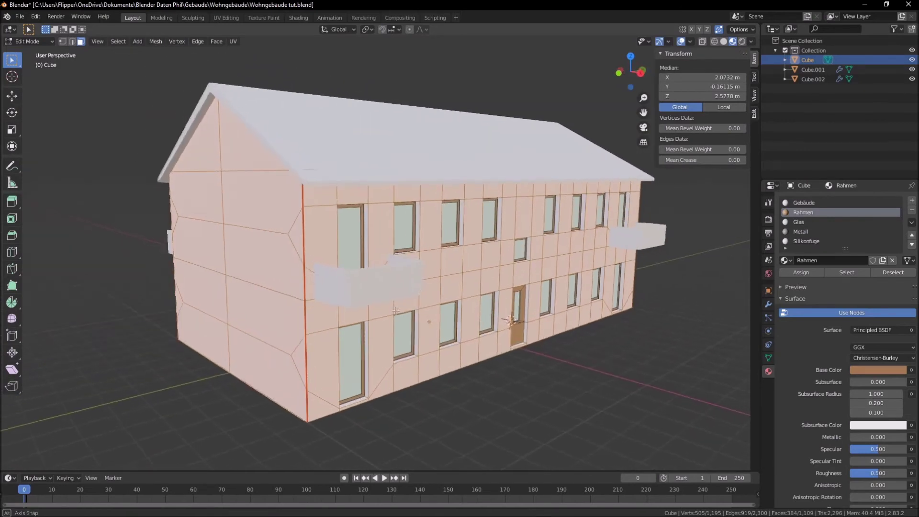
scroll(436, 336, up, 4)
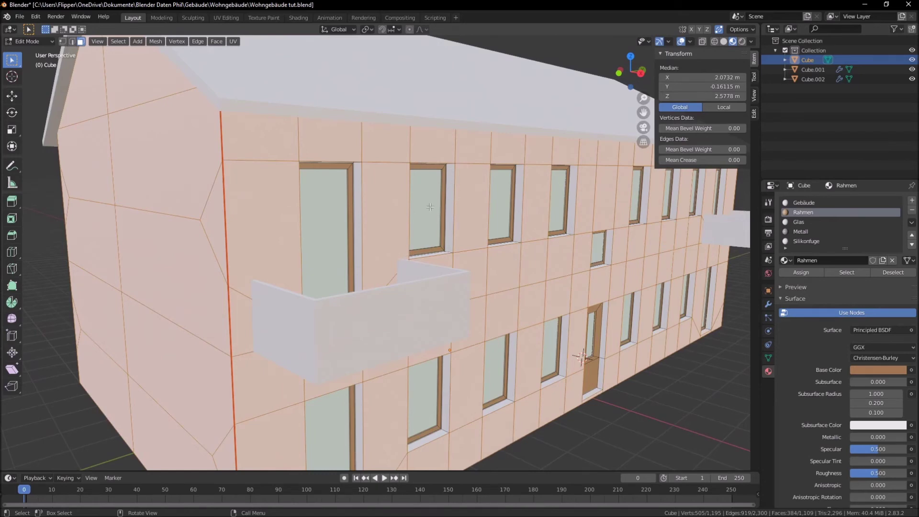
scroll(508, 272, down, 4)
scroll(508, 274, down, 2)
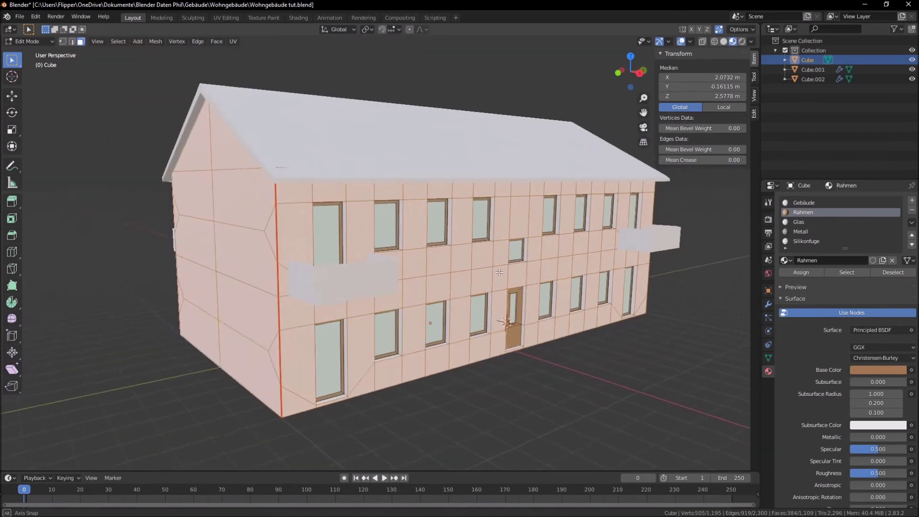
Step: Unwrap the selected wall faces and view them in the UV Editing workspace
key(u)
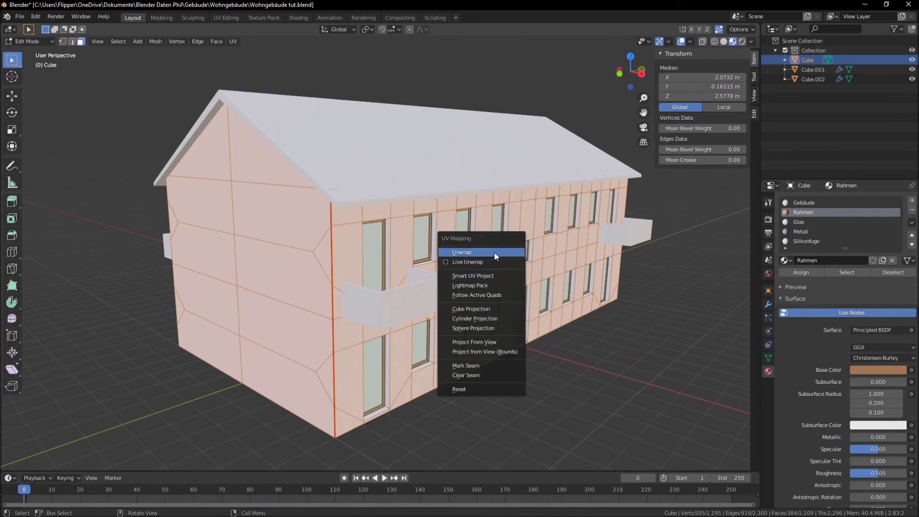
click(498, 249)
click(225, 17)
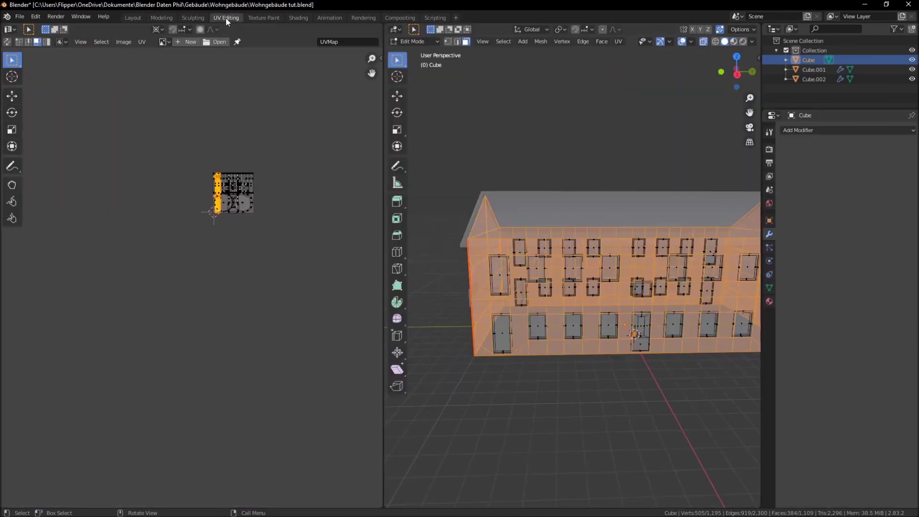
scroll(230, 229, up, 5)
middle_drag(231, 229, 201, 382)
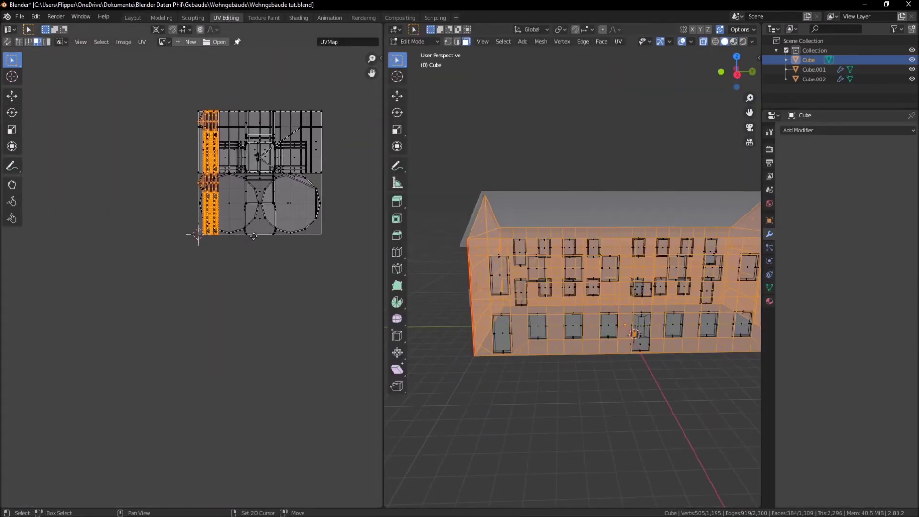
middle_drag(469, 354, 515, 363)
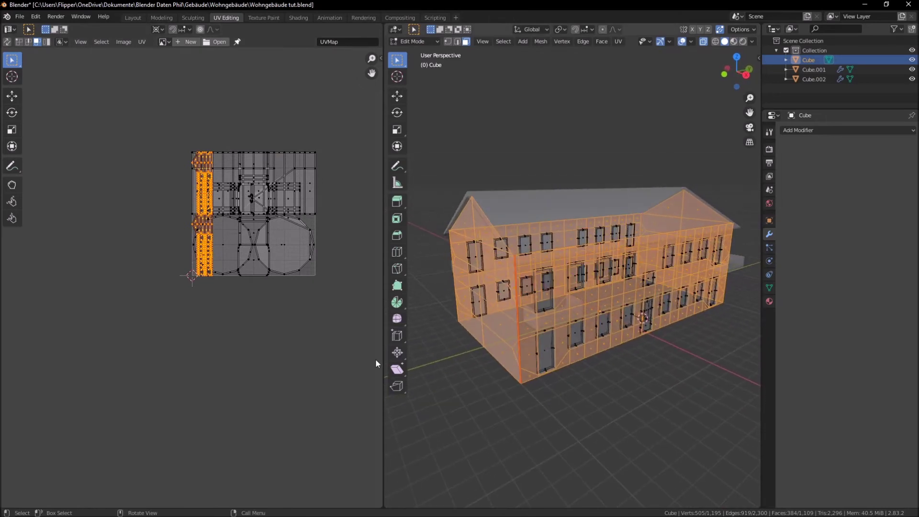
scroll(321, 310, up, 3)
middle_drag(321, 310, 267, 382)
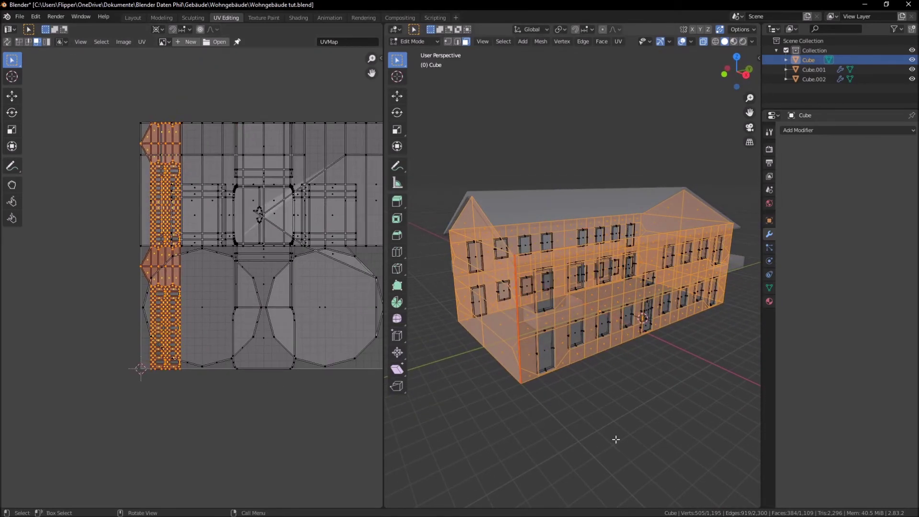
Step: Restore the wall selection, shrinking it to leave out the door and handle
key(alt+a)
key(ctrl+z)
mouse_move(478, 352)
middle_down()
mouse_move(539, 303)
mouse_move(526, 318)
middle_up()
scroll(540, 304, up, 3)
scroll(540, 303, up, 3)
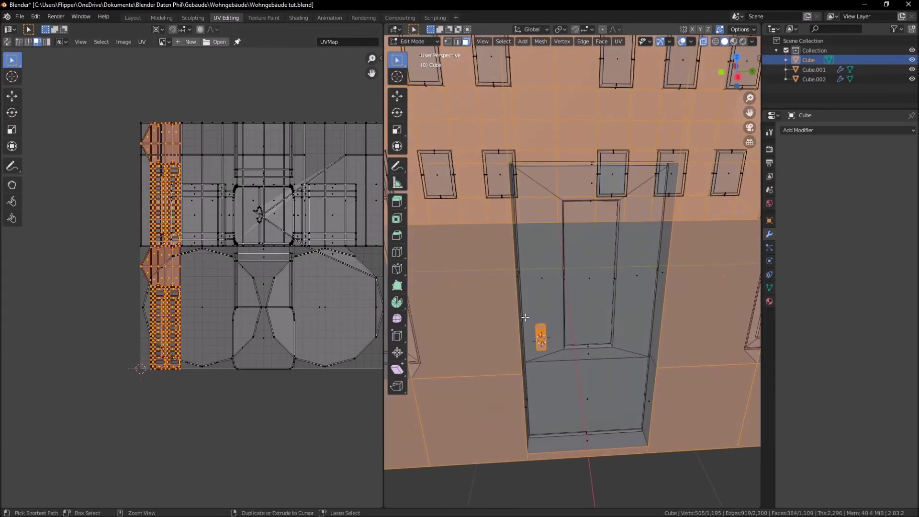
key(ctrl+KP_Subtract)
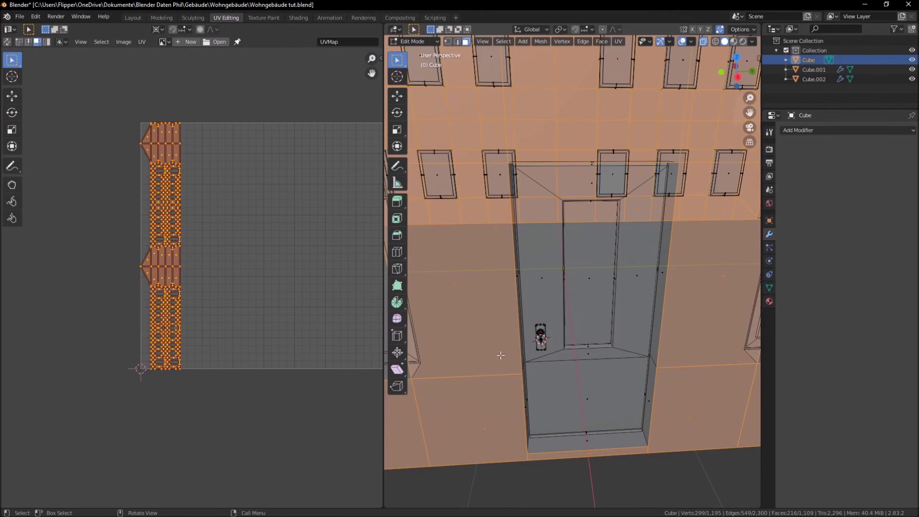
scroll(500, 355, down, 3)
scroll(263, 282, down, 3)
Step: Rotate the facade UV islands 90° into a horizontal strip
text(r)
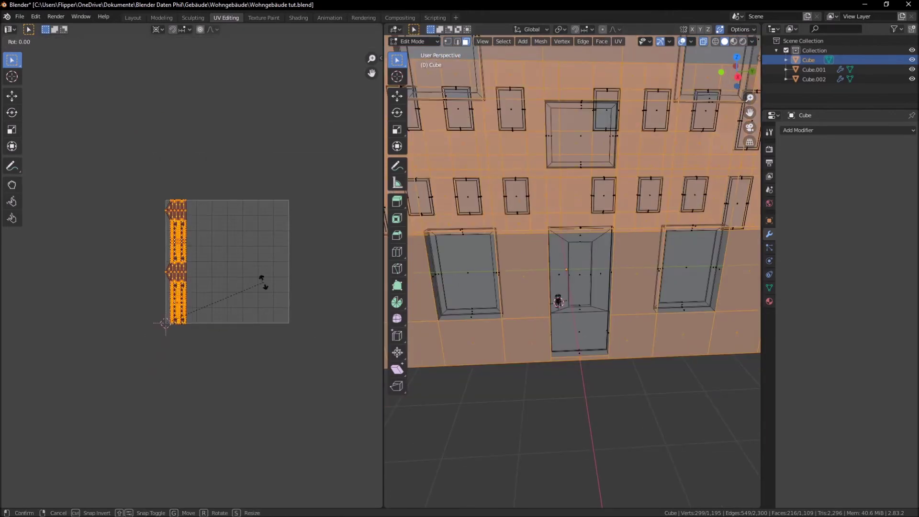
text(90)
key(Return)
scroll(257, 307, up, 3)
scroll(226, 364, up, 2)
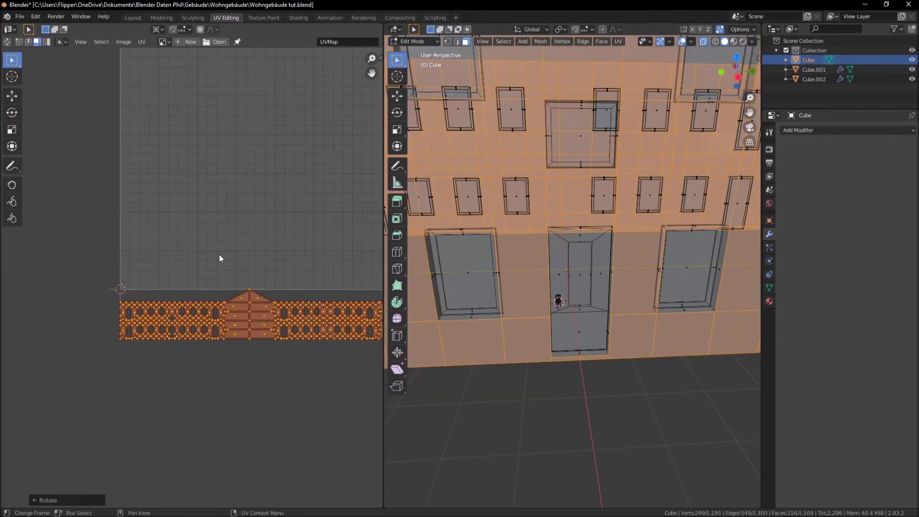
Step: Move the UV strip down to sit on the bottom edge of the UV space
key(g)
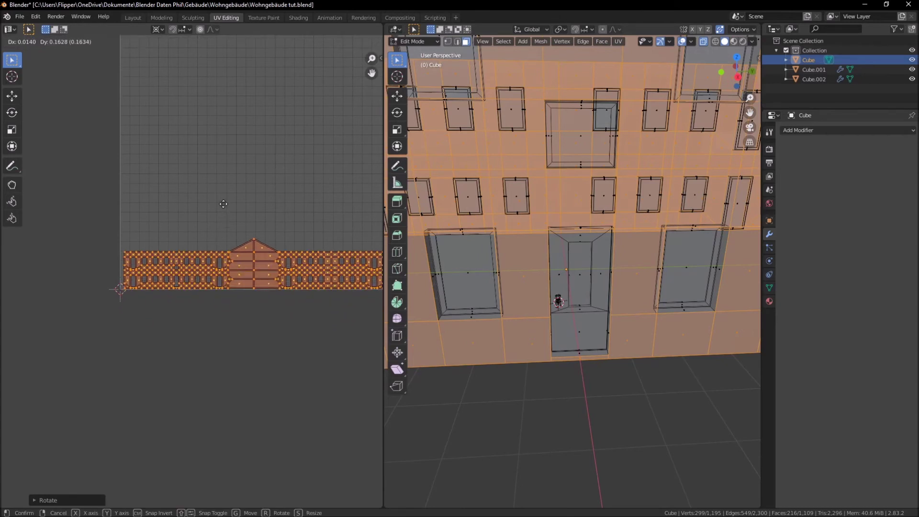
click(218, 209)
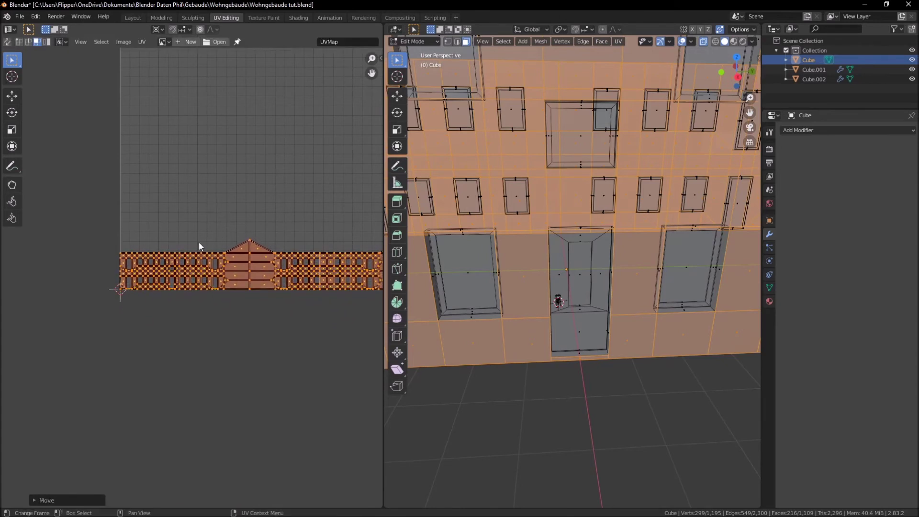
scroll(218, 209, up, 2)
scroll(198, 334, up, 3)
scroll(189, 236, up, 2)
scroll(165, 342, up, 2)
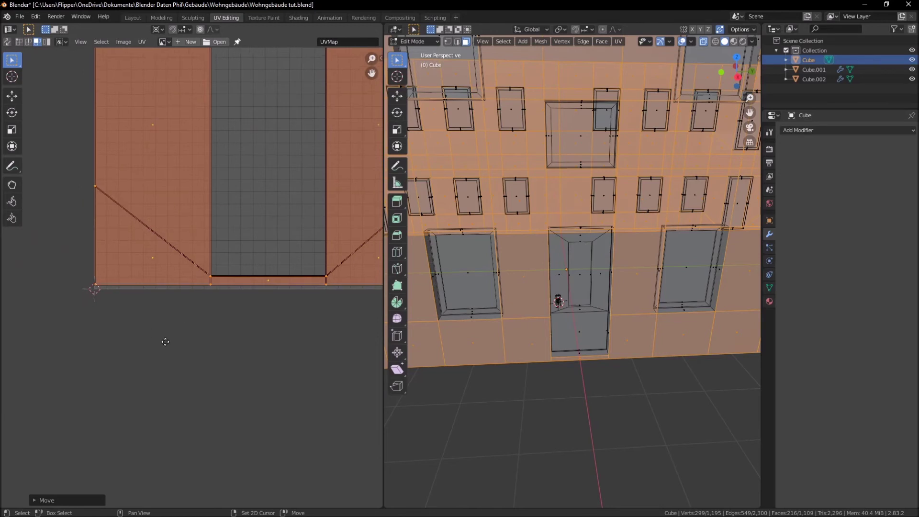
middle_drag(165, 341, 193, 369)
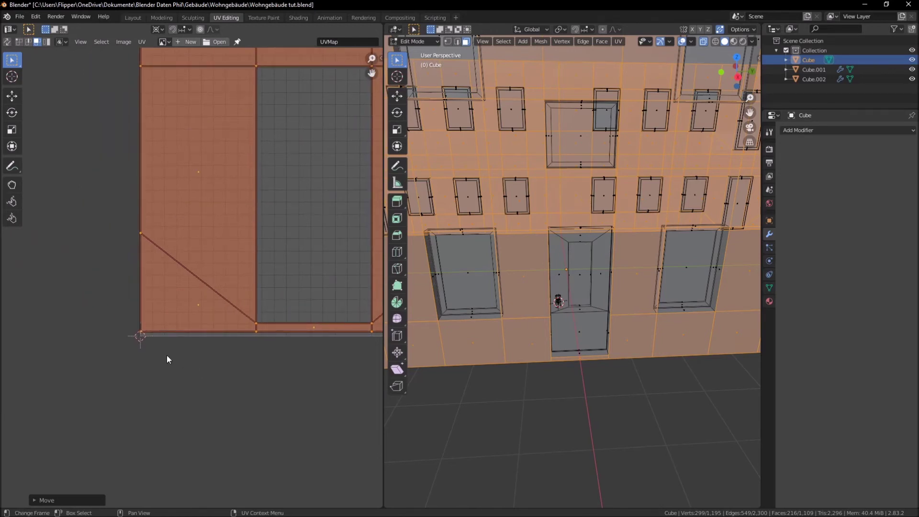
key(g)
key(y)
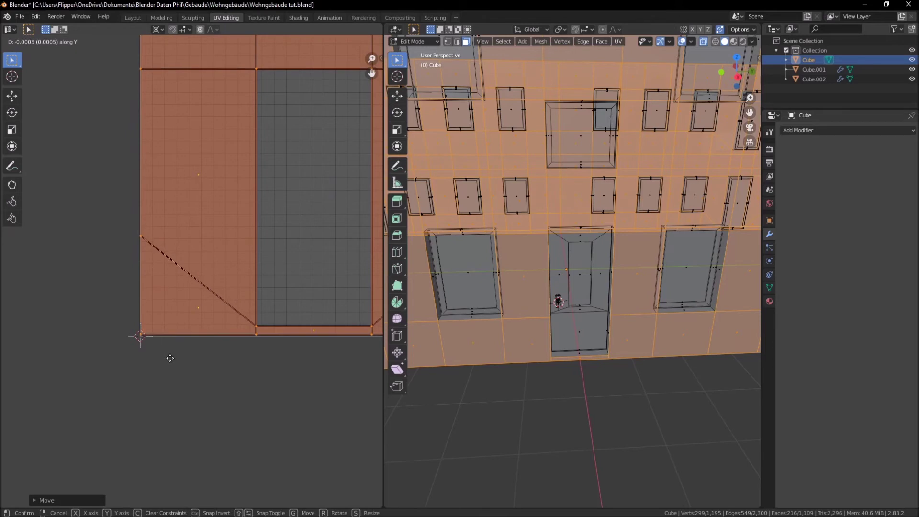
click(176, 362)
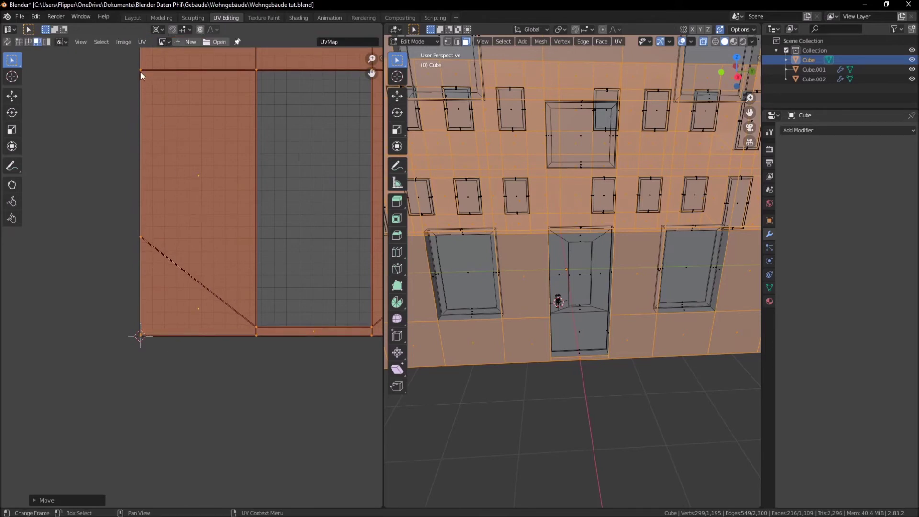
Step: Set the pivot to 2D Cursor and scale up the UV strip
click(162, 29)
click(182, 61)
scroll(220, 267, down, 5)
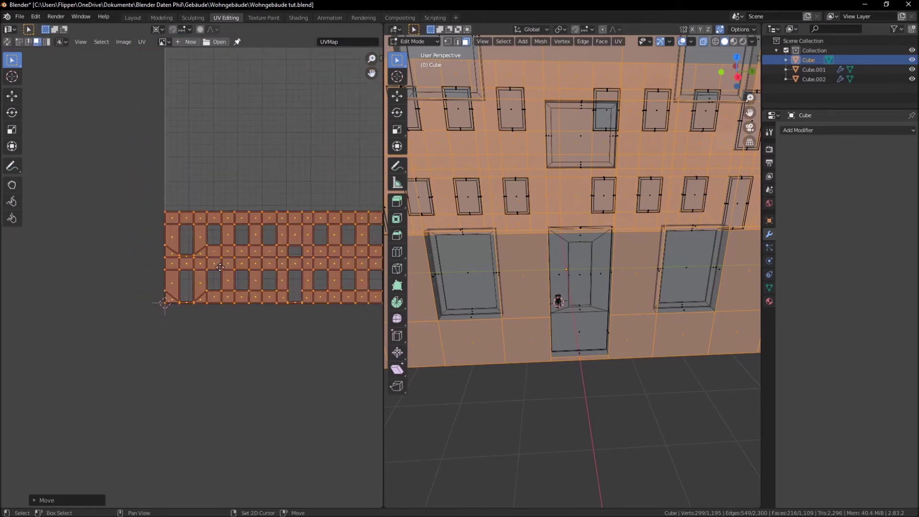
scroll(219, 267, down, 8)
key(s)
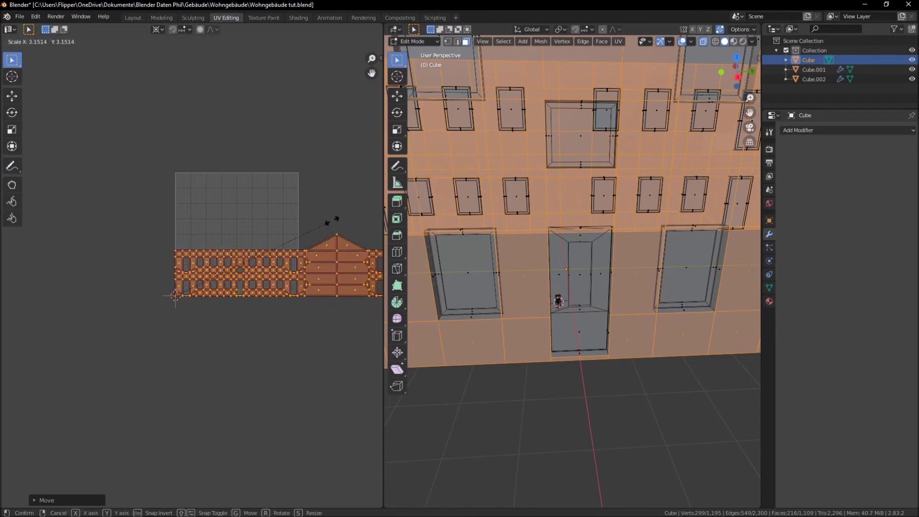
click(214, 93)
scroll(202, 274, down, 1)
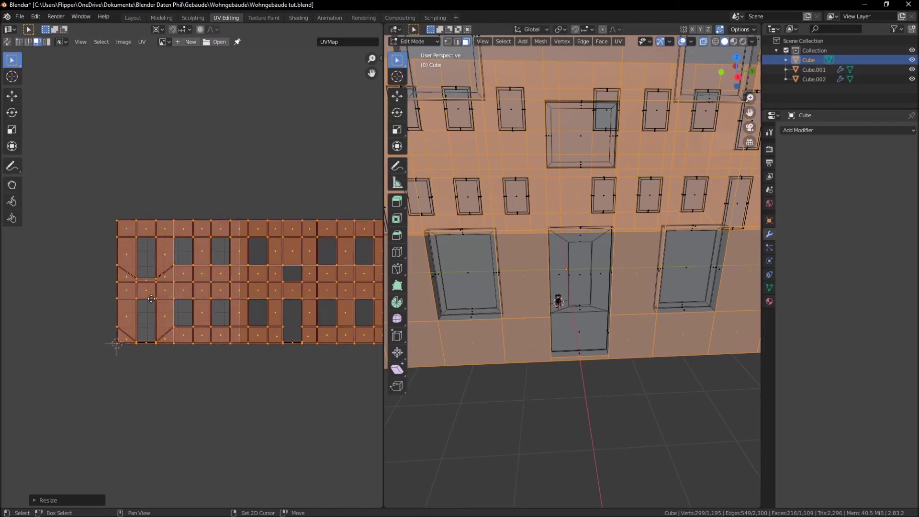
scroll(122, 322, down, 2)
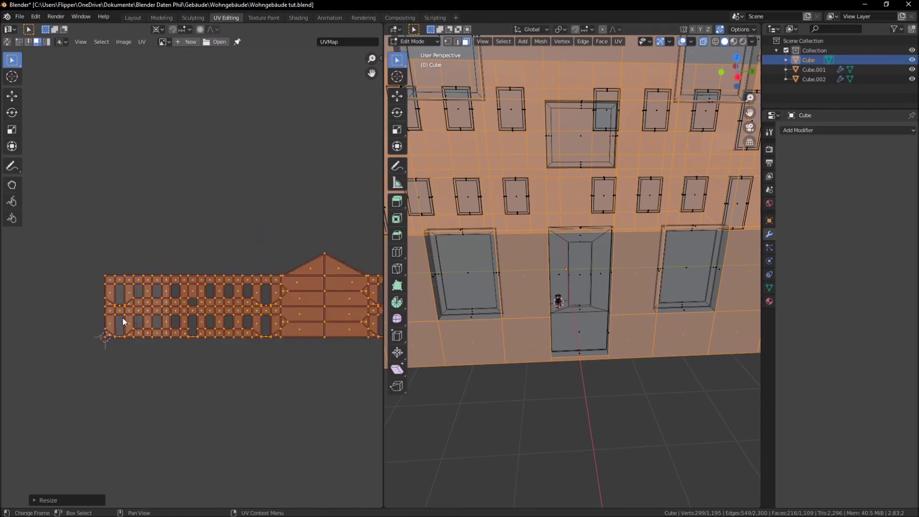
Step: Scale the UV islands by a factor of 2
key(s)
key(2)
click(122, 318)
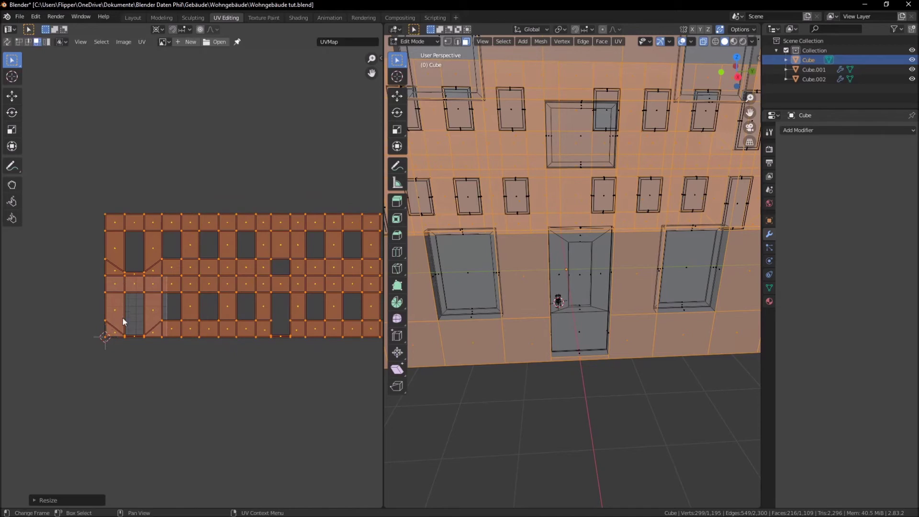
scroll(111, 306, up, 1)
scroll(110, 306, up, 2)
scroll(232, 315, up, 1)
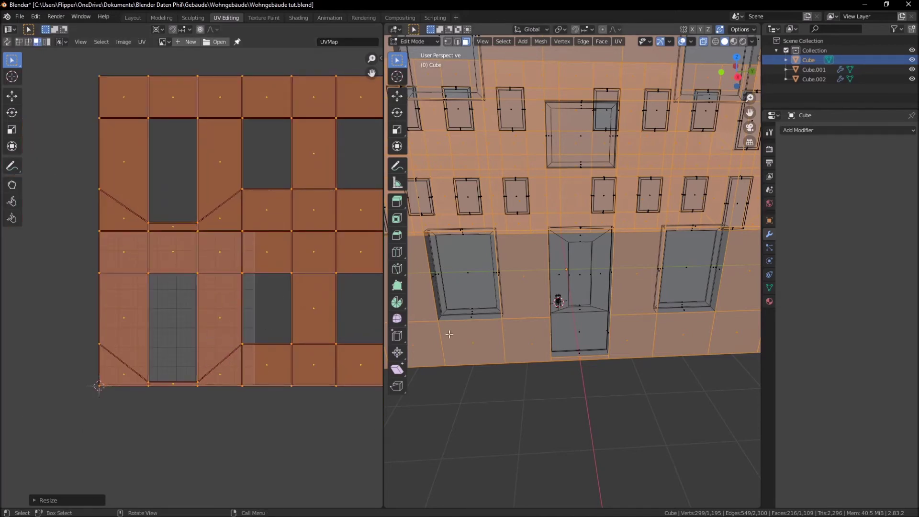
scroll(594, 378, down, 3)
Step: Select the entire connected door handle geometry
key(alt+a)
mouse_move(591, 389)
middle_down()
mouse_move(595, 359)
mouse_move(510, 387)
mouse_move(432, 324)
middle_up()
scroll(536, 372, up, 3)
key(Tab)
scroll(506, 382, up, 2)
scroll(503, 378, up, 3)
key(Tab)
click(432, 323)
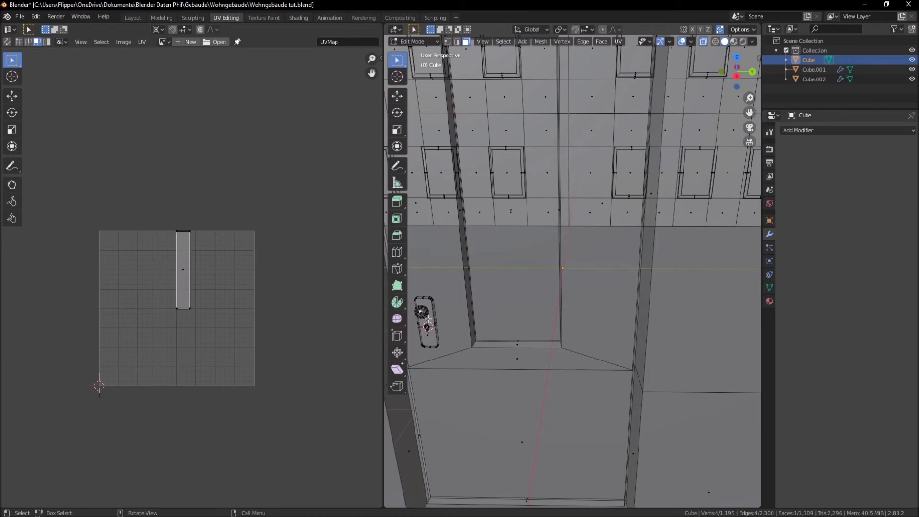
key(ctrl+l)
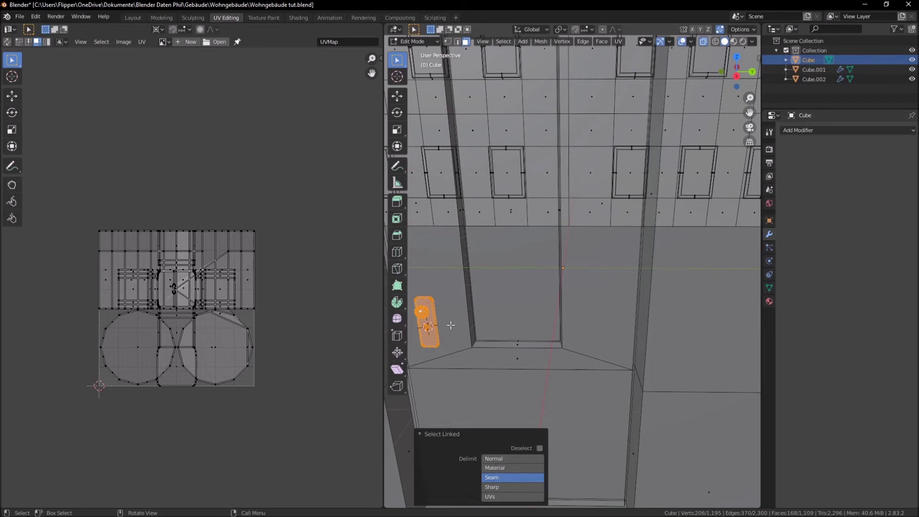
Step: Exit Edit Mode and frame the whole house from a corner view
scroll(451, 325, down, 5)
key(Tab)
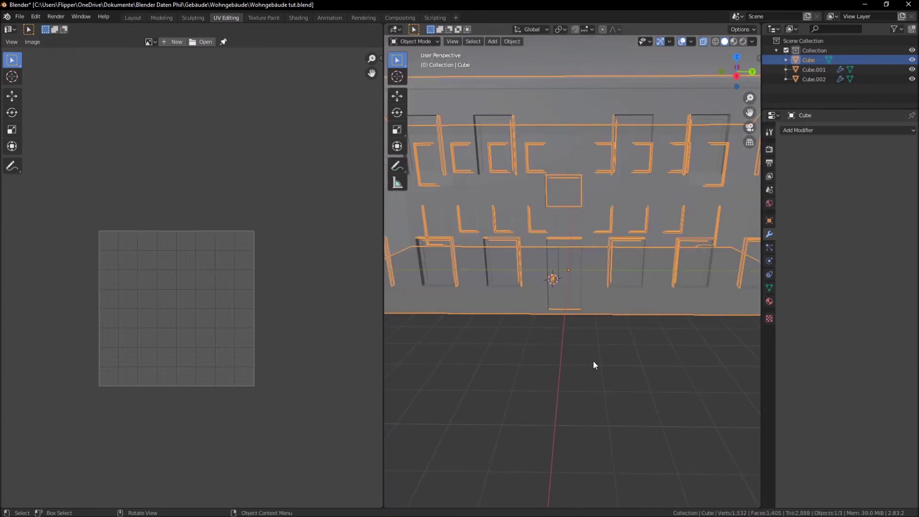
scroll(592, 361, up, 5)
mouse_move(533, 292)
shift+middle_down()
mouse_move(563, 354)
mouse_move(563, 338)
mouse_move(567, 364)
mouse_move(572, 322)
mouse_move(639, 305)
shift+middle_up()
scroll(570, 366, down, 3)
scroll(573, 369, up, 3)
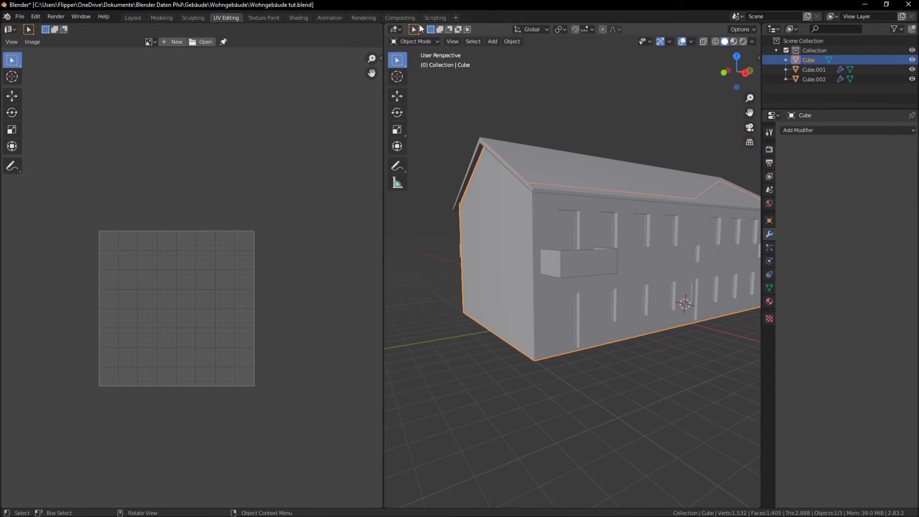
click(299, 17)
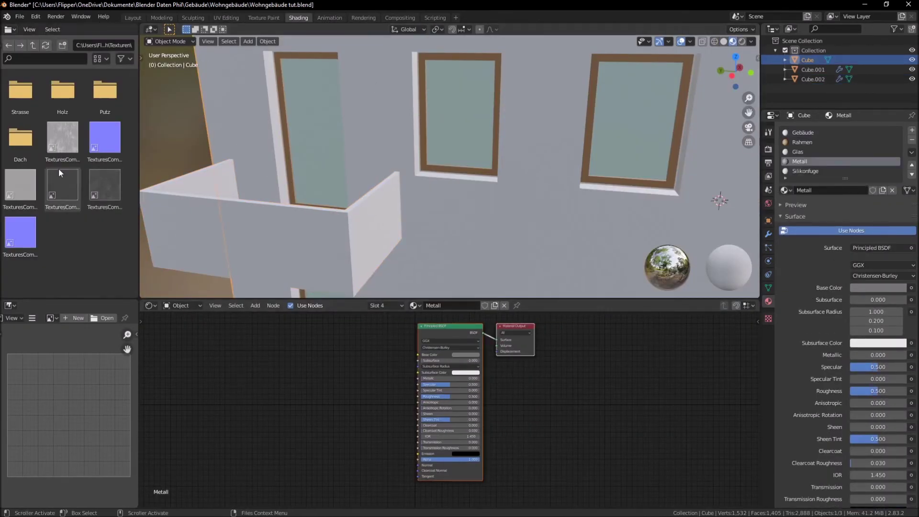
Step: Open the Putz folder, remove a misplaced test texture node, and switch the material slot to Gebäude
double_click(105, 93)
drag(19, 90, 272, 360)
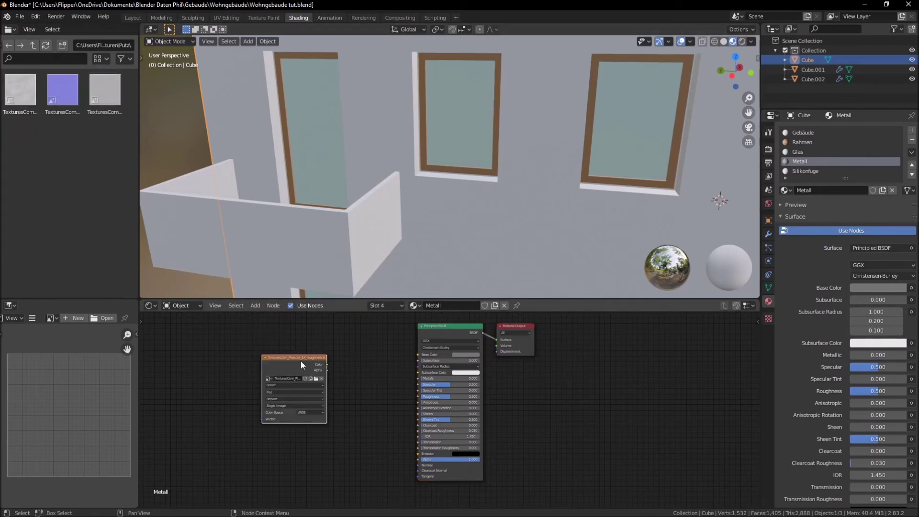
drag(327, 364, 417, 354)
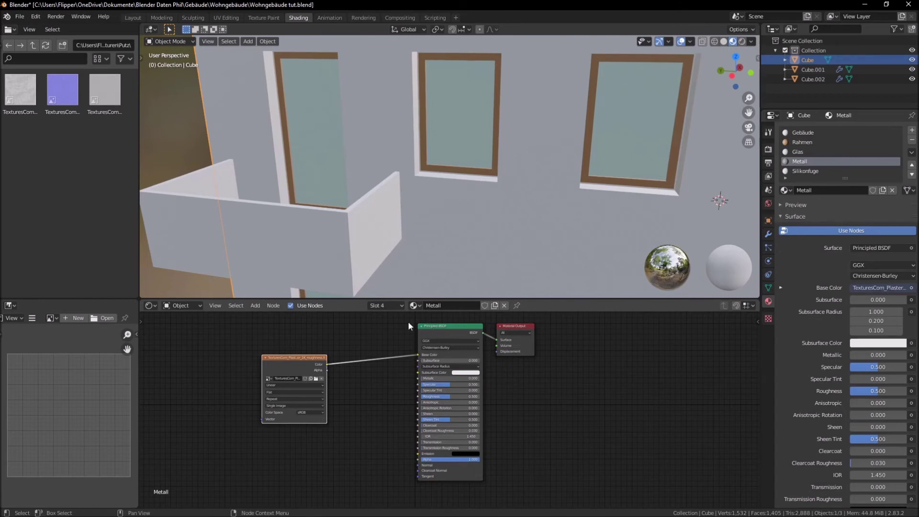
drag(297, 357, 275, 337)
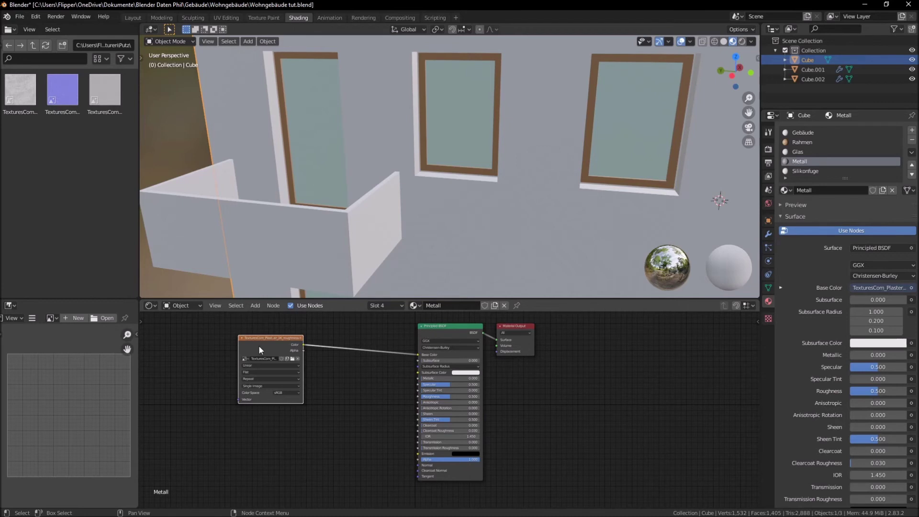
key(x)
click(388, 305)
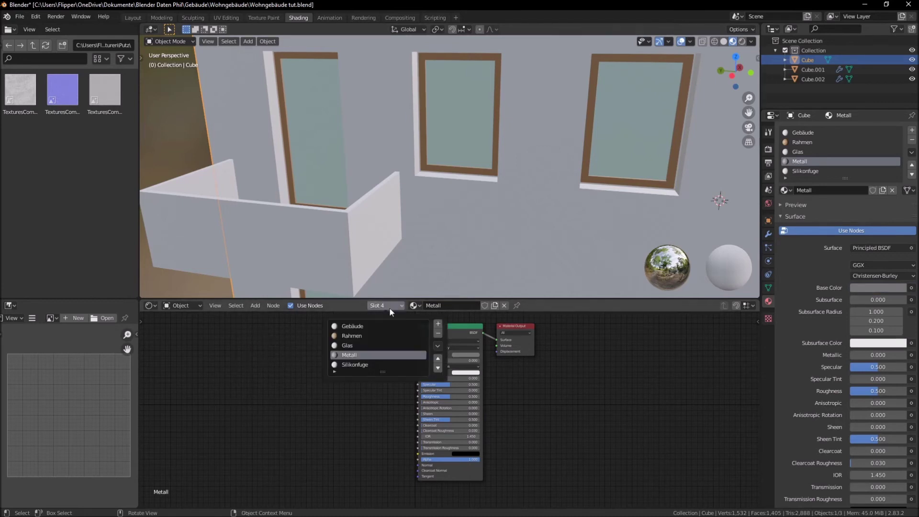
click(371, 326)
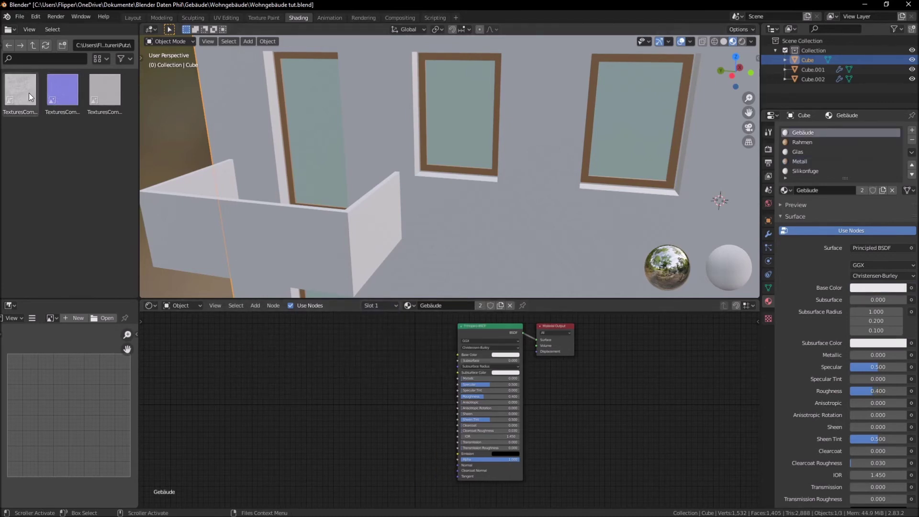
Step: Add a plaster image texture to Gebäude and link its Color to Base Color
drag(29, 93, 268, 347)
drag(332, 356, 458, 355)
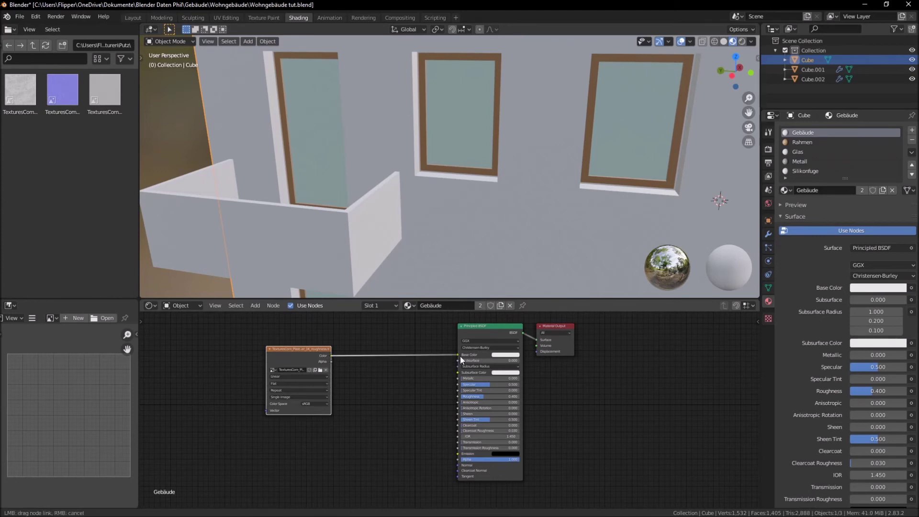
scroll(431, 234, down, 3)
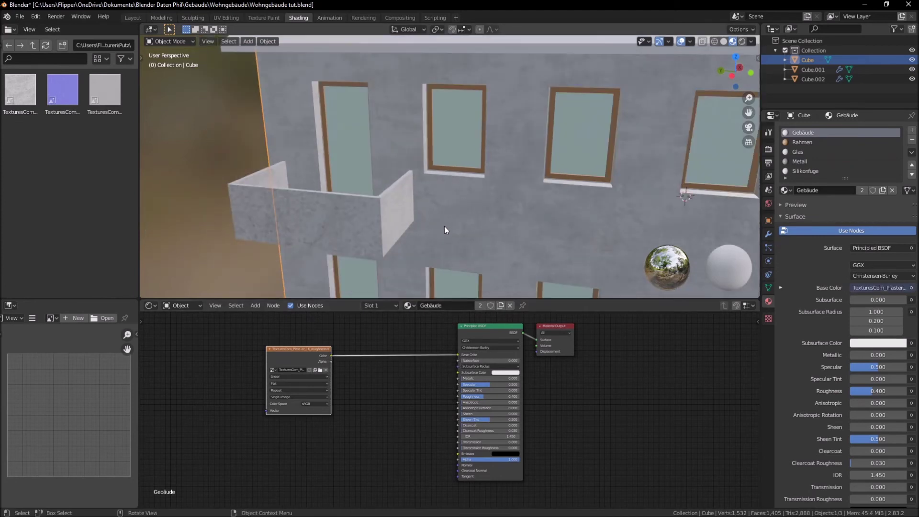
shift+middle_drag(444, 225, 384, 196)
Step: Add the purple normal texture and connect it to the Principled BSDF Normal input
mouse_move(253, 166)
middle_down()
mouse_move(404, 195)
mouse_move(509, 166)
mouse_move(440, 208)
mouse_move(466, 203)
mouse_move(502, 220)
mouse_move(407, 214)
mouse_move(400, 207)
mouse_move(446, 179)
middle_up()
scroll(405, 195, up, 3)
drag(61, 91, 322, 447)
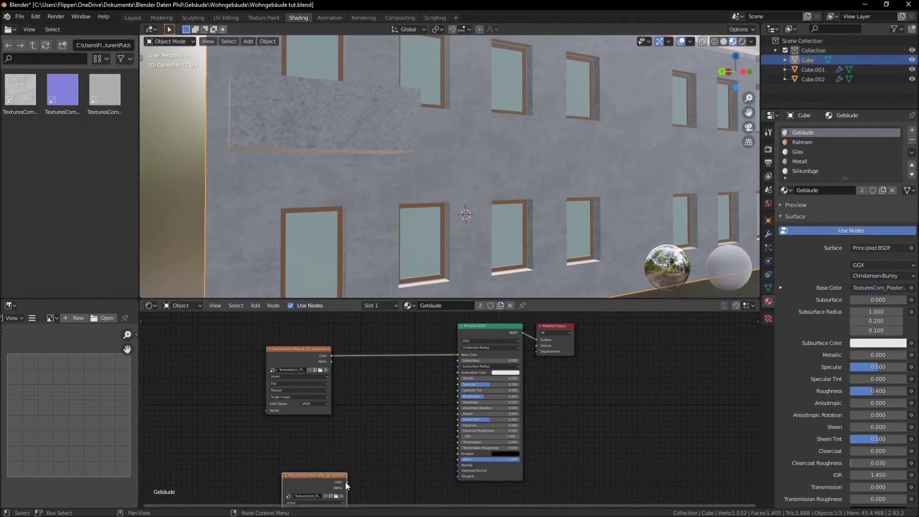
drag(346, 482, 458, 465)
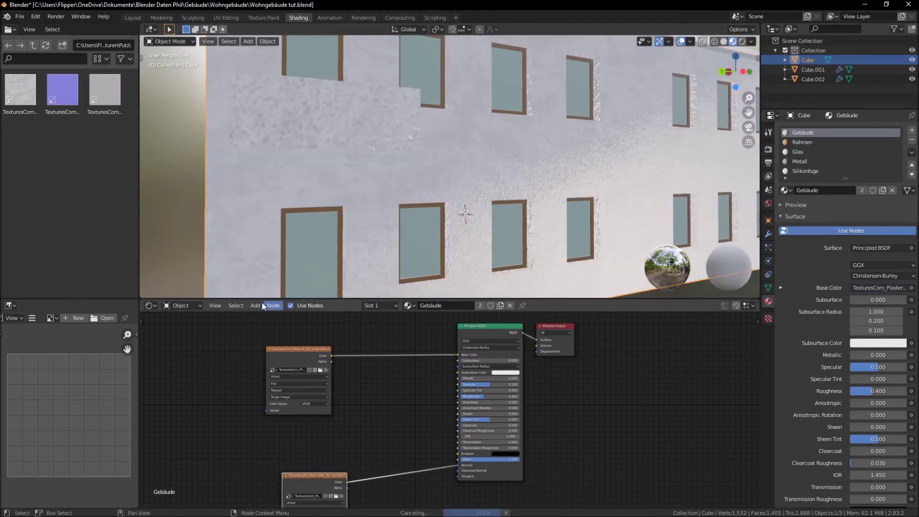
Step: Insert a Normal Map node between the normal texture and the Normal input
click(255, 305)
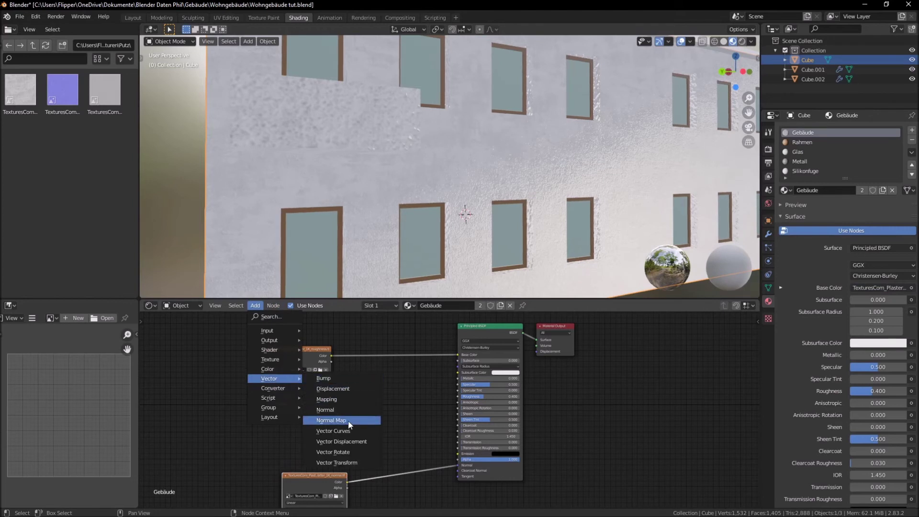
click(345, 420)
click(375, 450)
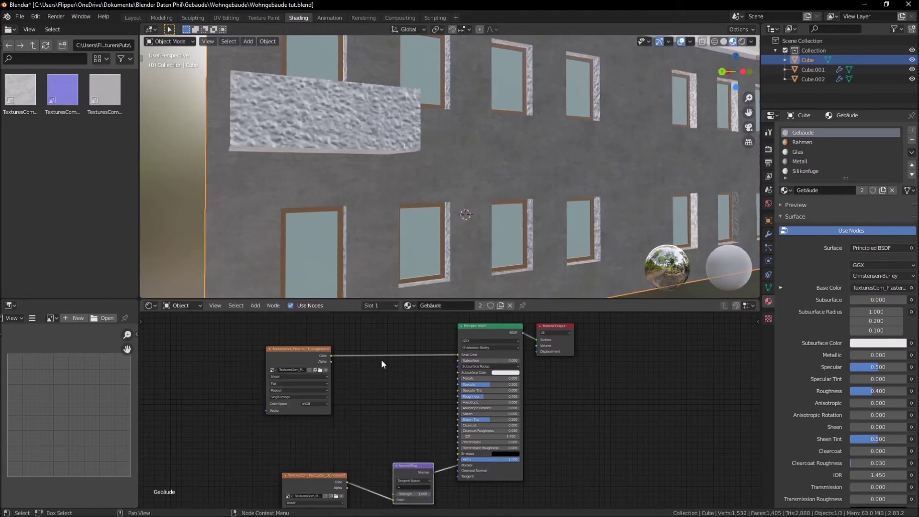
Step: Wire the grey albedo plaster texture to Base Color and the roughness texture to Roughness
drag(99, 91, 342, 406)
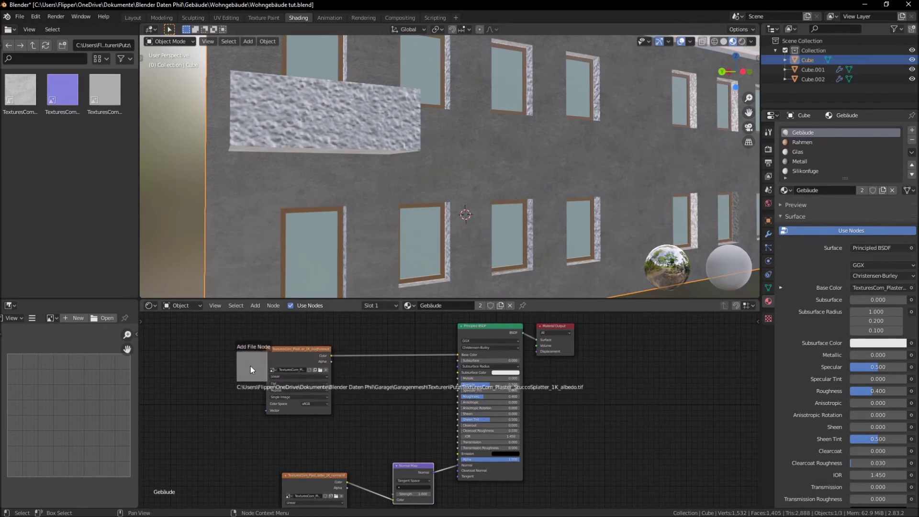
mouse_move(341, 406)
mouse_down()
mouse_move(230, 361)
mouse_move(264, 328)
mouse_move(298, 384)
mouse_up()
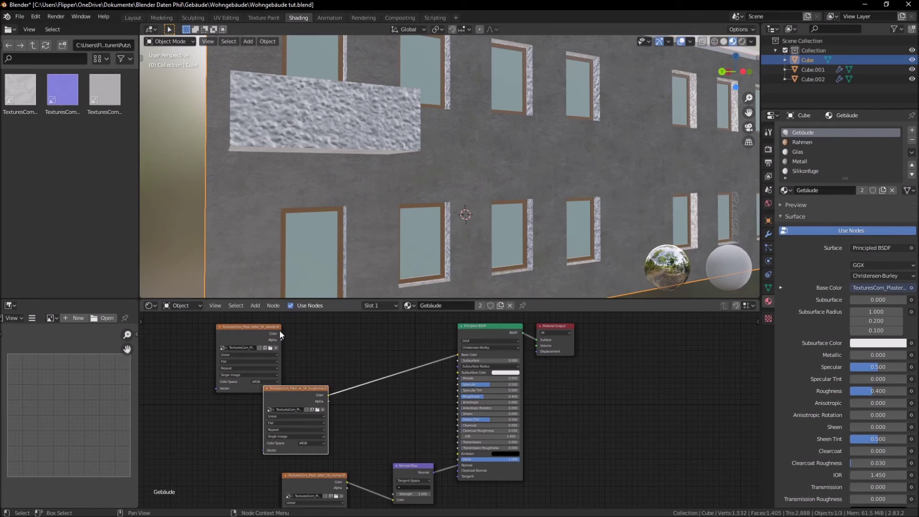
drag(282, 333, 457, 355)
drag(328, 395, 461, 397)
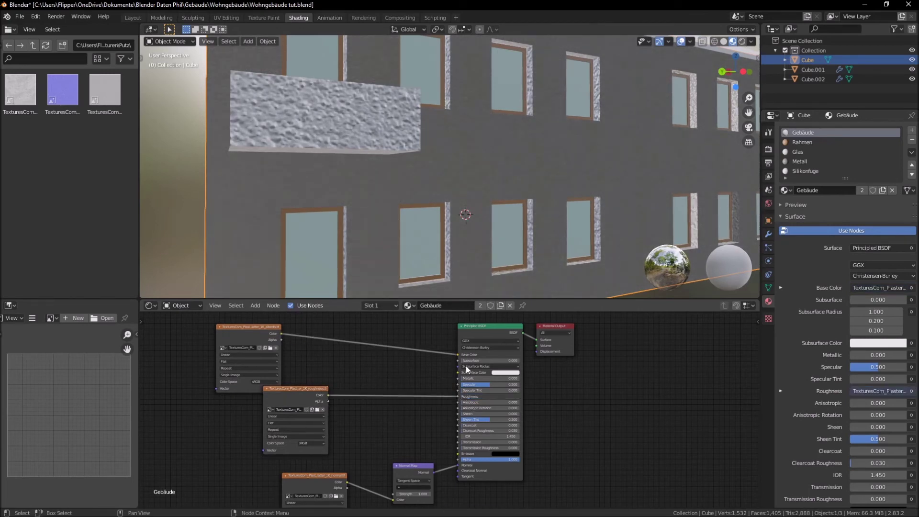
mouse_move(456, 213)
middle_down()
mouse_move(423, 206)
mouse_move(420, 186)
mouse_move(354, 169)
mouse_move(363, 94)
middle_up()
mouse_move(349, 133)
middle_down()
mouse_move(437, 191)
mouse_move(433, 205)
mouse_move(471, 150)
mouse_move(481, 201)
mouse_move(466, 228)
mouse_move(388, 139)
mouse_move(429, 187)
mouse_move(478, 136)
mouse_move(513, 180)
mouse_move(486, 173)
mouse_move(397, 199)
mouse_move(464, 177)
middle_up()
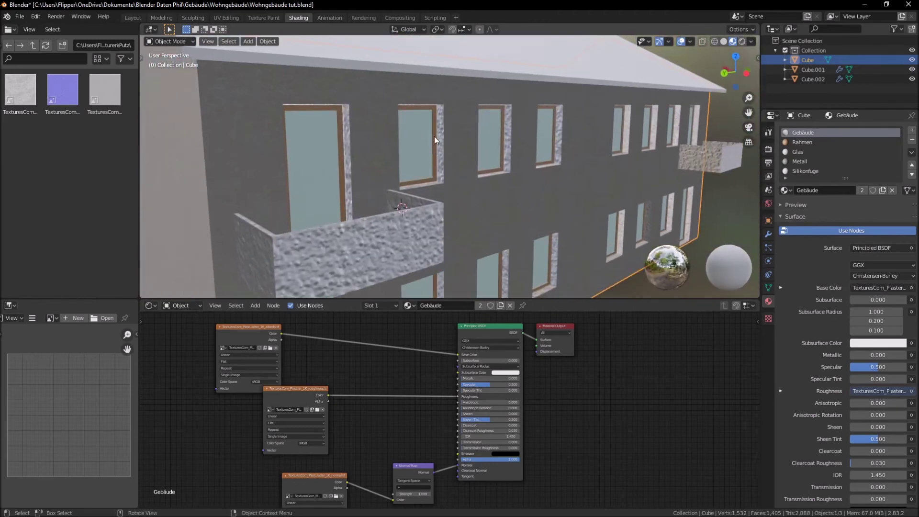
mouse_move(439, 119)
middle_down()
mouse_move(509, 184)
mouse_move(493, 220)
middle_up()
Step: In Edit Mode, select Rahmen faces, grow the selection, then deselect the Rahmen and Glas faces
key(Tab)
scroll(502, 201, down, 3)
scroll(493, 220, up, 2)
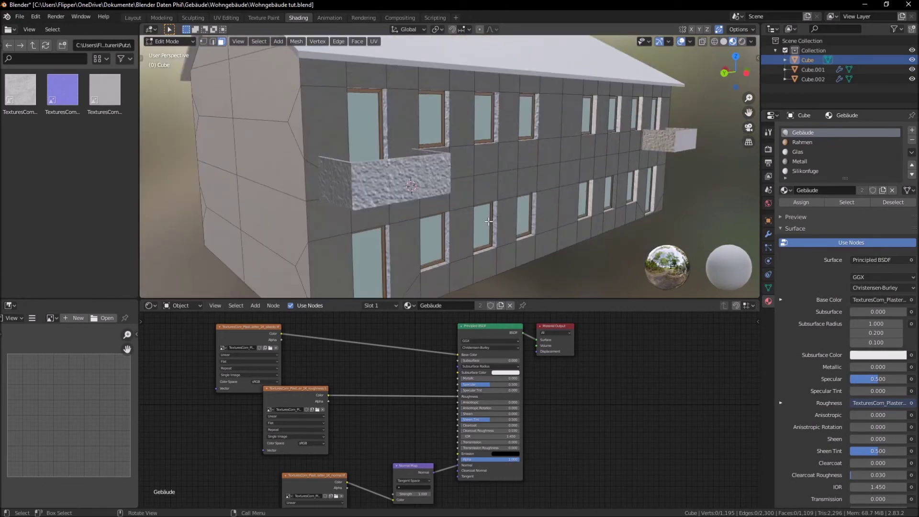
click(802, 142)
middle_drag(531, 172, 556, 193)
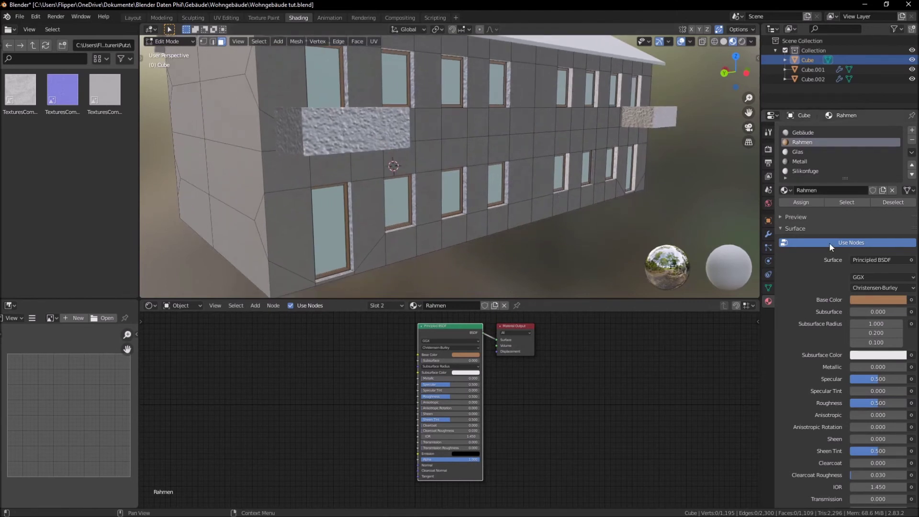
click(844, 202)
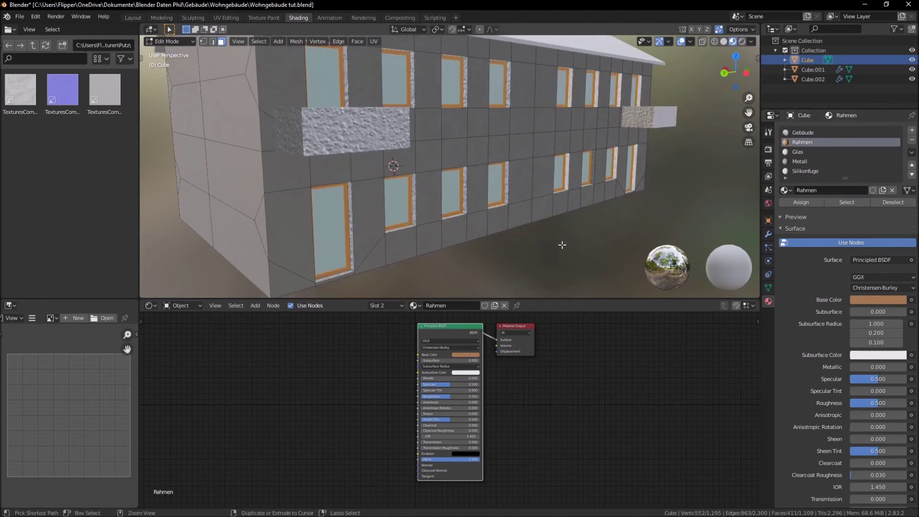
key(ctrl+KP_Add)
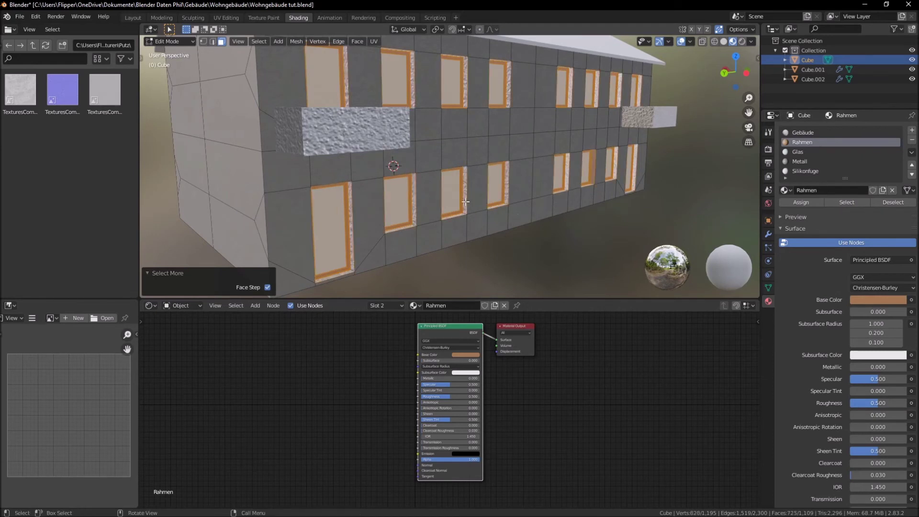
click(887, 203)
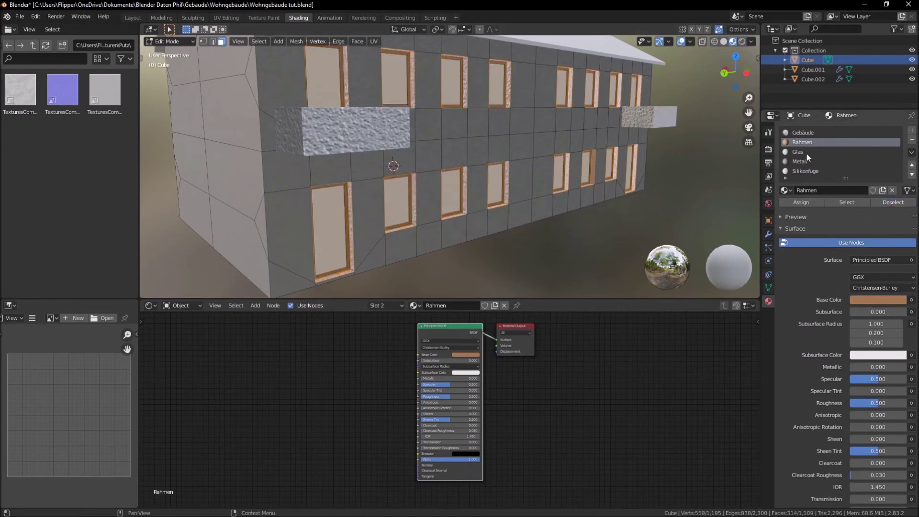
click(809, 152)
click(891, 203)
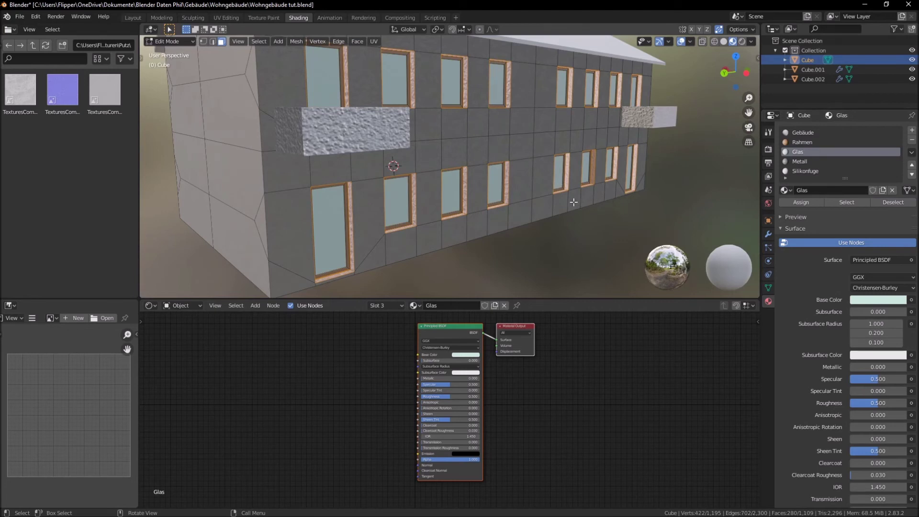
key(u)
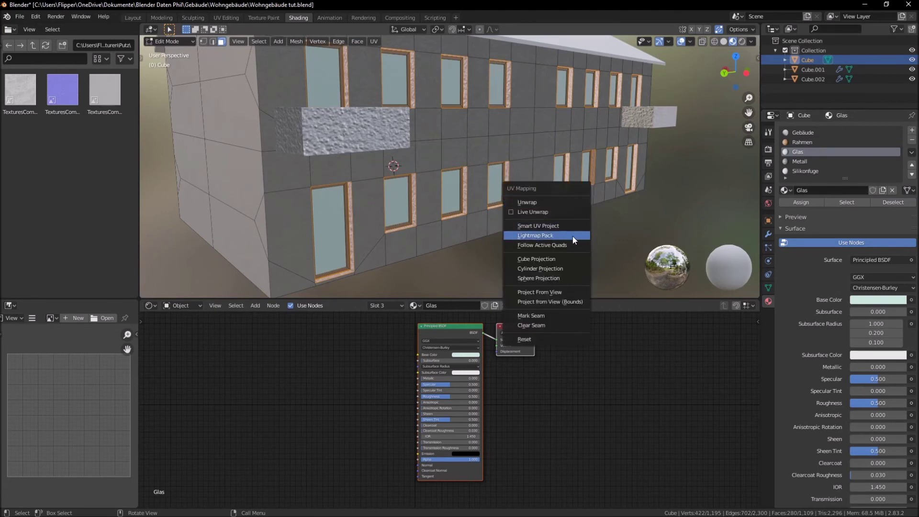
Step: Smart UV Project the selected wall faces and move to the UV Editing workspace
click(564, 225)
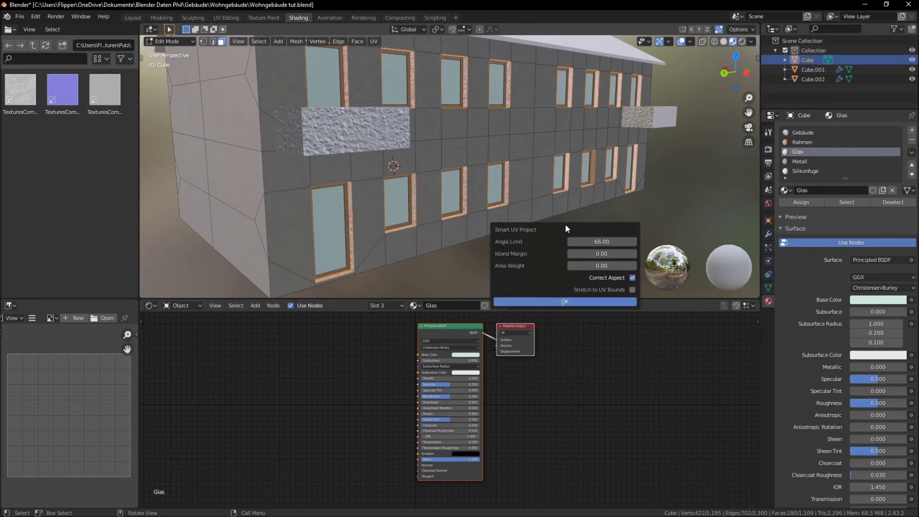
click(605, 302)
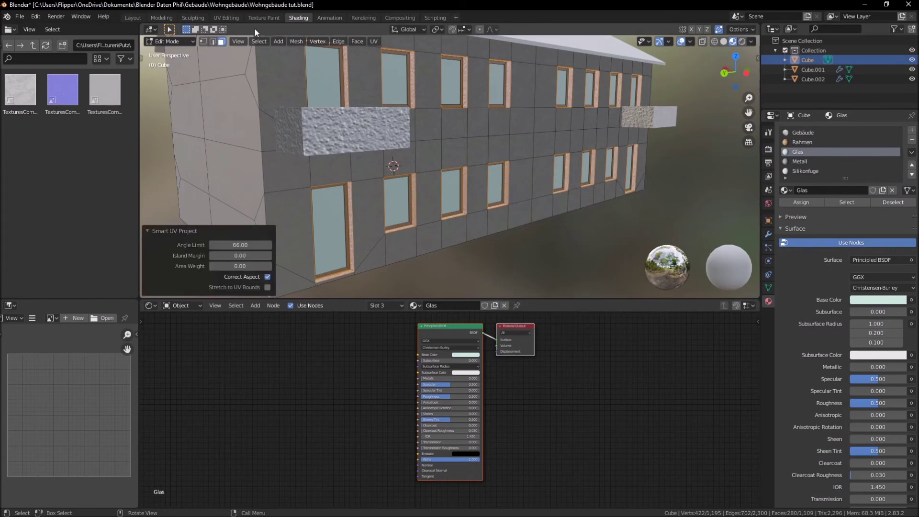
click(265, 17)
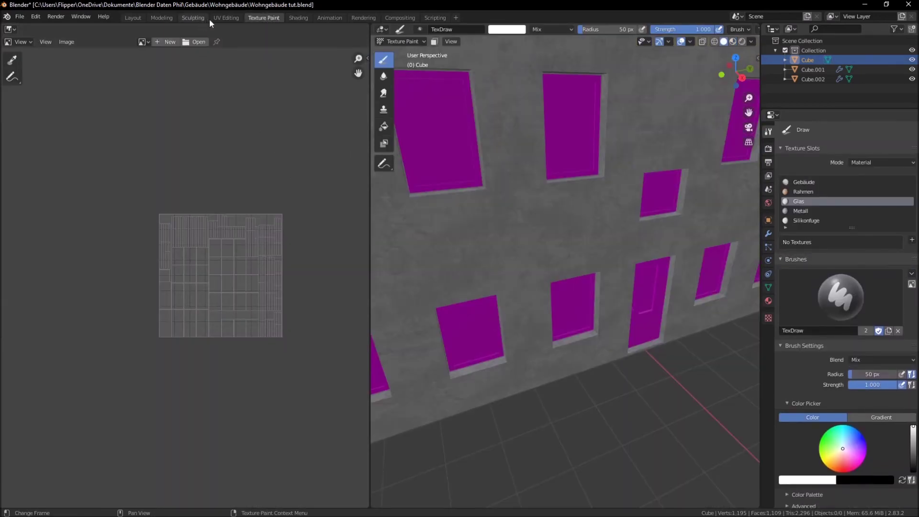
click(220, 18)
scroll(211, 304, up, 2)
middle_drag(211, 303, 249, 297)
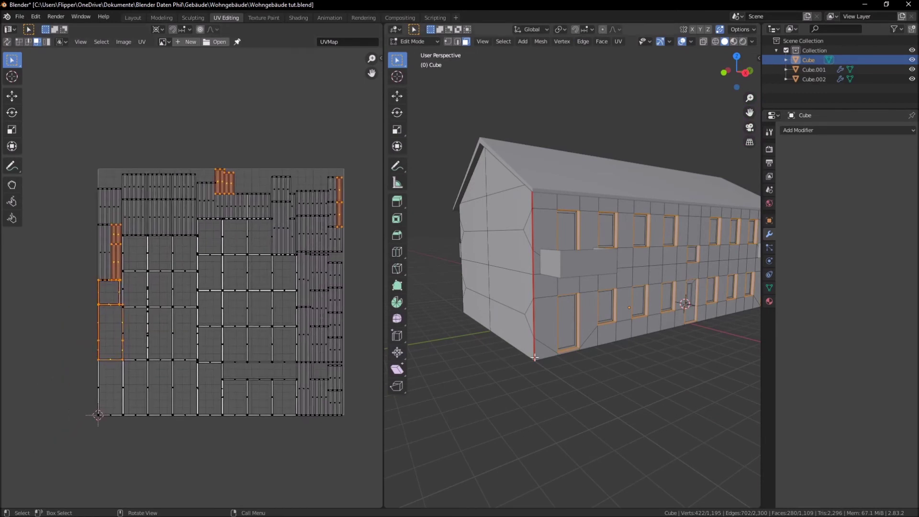
mouse_move(623, 360)
middle_down()
mouse_move(589, 365)
mouse_move(617, 382)
middle_up()
Step: Switch to textured viewport shading and select the whole wall mesh with L
key(alt+a)
click(733, 41)
scroll(568, 286, up, 5)
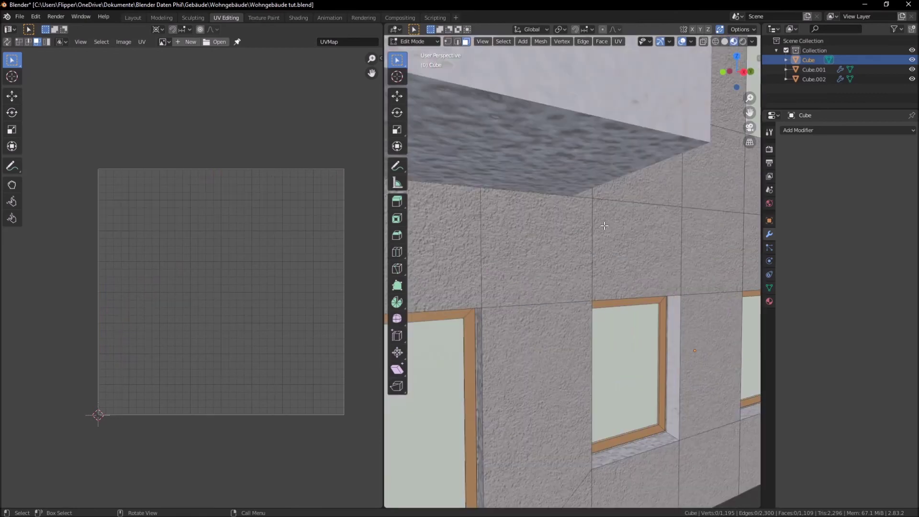
scroll(568, 286, up, 3)
middle_drag(567, 286, 620, 287)
scroll(577, 286, up, 3)
scroll(577, 285, up, 3)
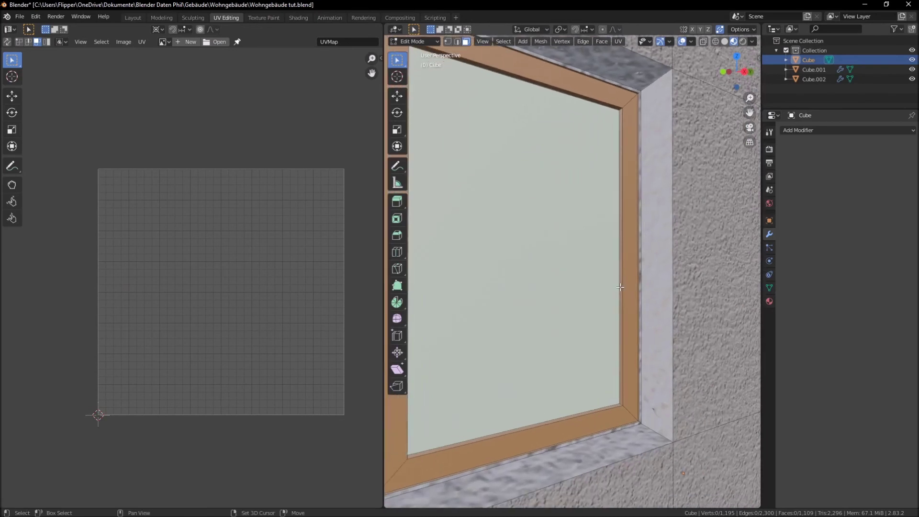
key(l)
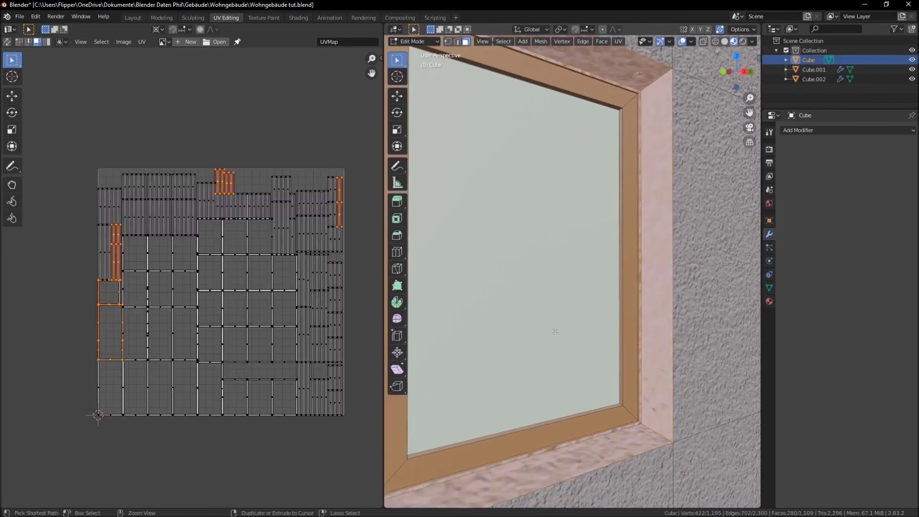
Step: Scale all wall UVs up about 2.36 times, then return to object mode
key(a)
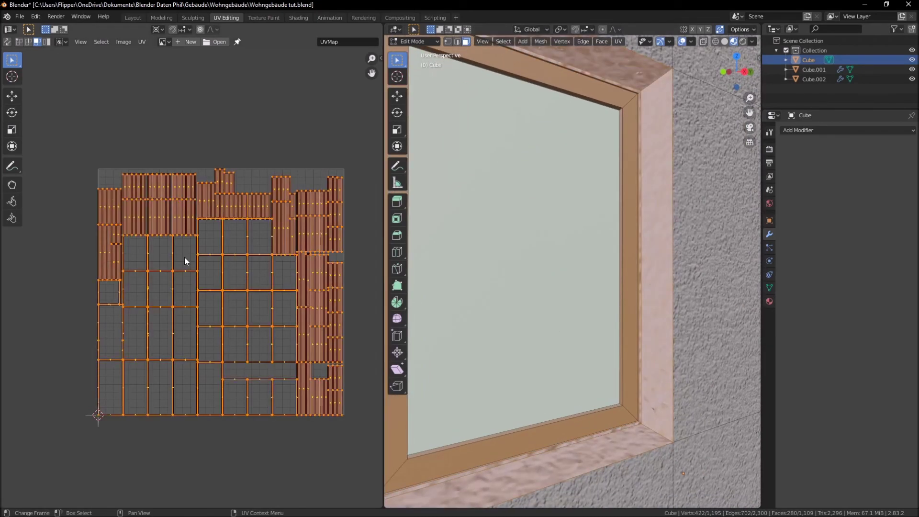
key(s)
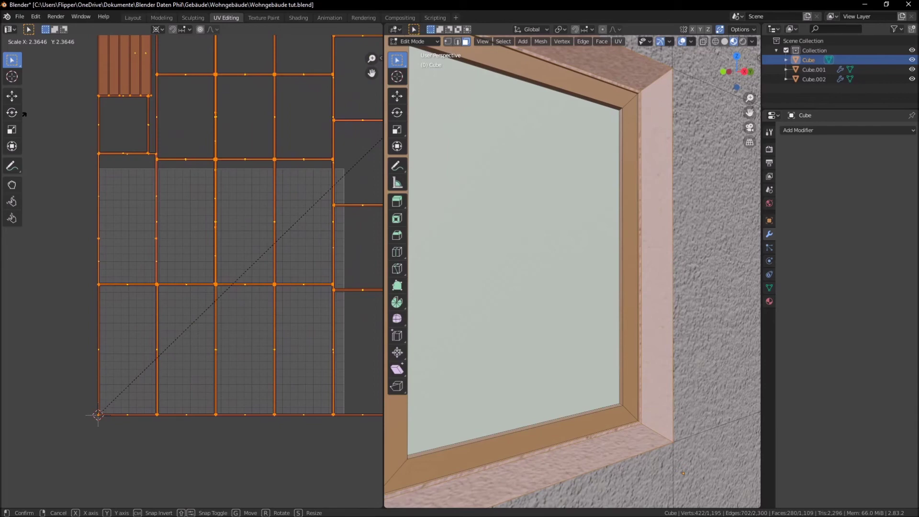
click(23, 116)
click(722, 274)
mouse_move(707, 303)
middle_down()
mouse_move(686, 323)
mouse_move(582, 289)
middle_up()
scroll(670, 316, down, 4)
key(Tab)
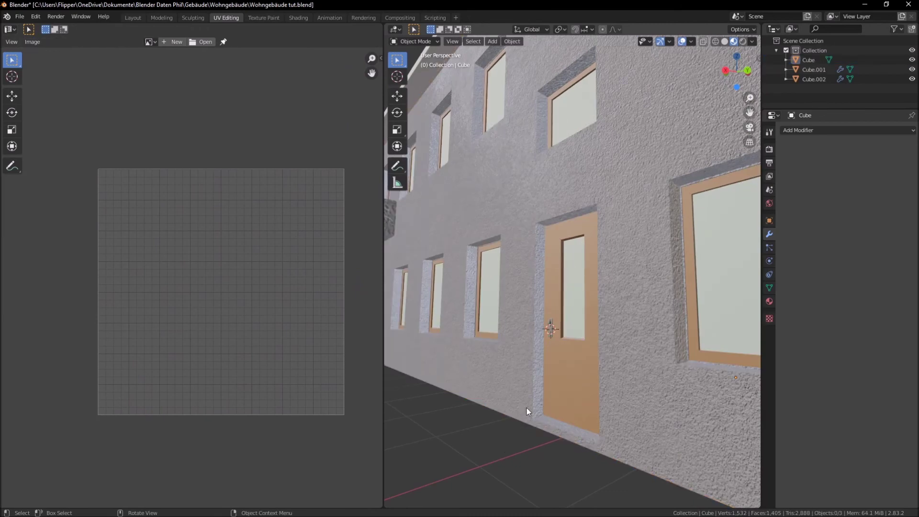
Step: Select the balcony Cube.002 and Smart UV Project its mesh in Edit Mode
scroll(443, 369, down, 3)
mouse_move(443, 369)
middle_down()
mouse_move(512, 386)
mouse_move(555, 375)
middle_up()
scroll(513, 386, down, 3)
scroll(555, 374, up, 2)
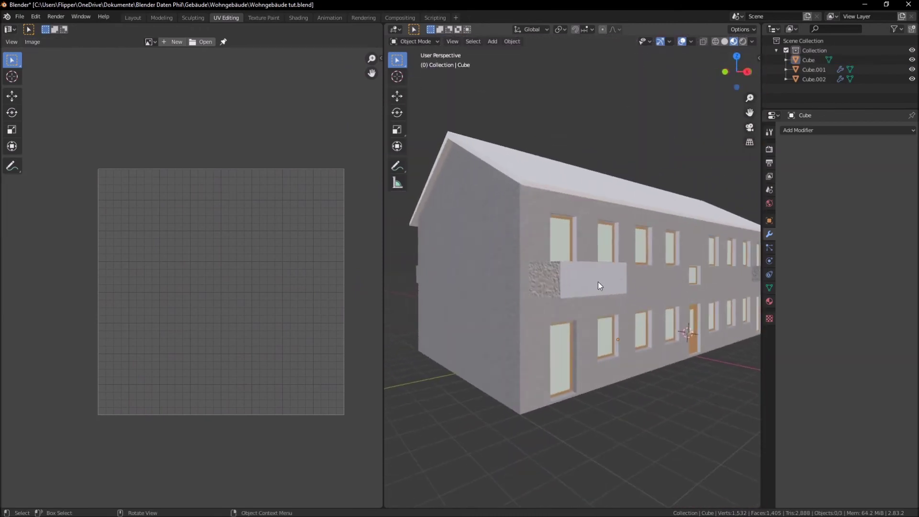
click(598, 281)
key(Tab)
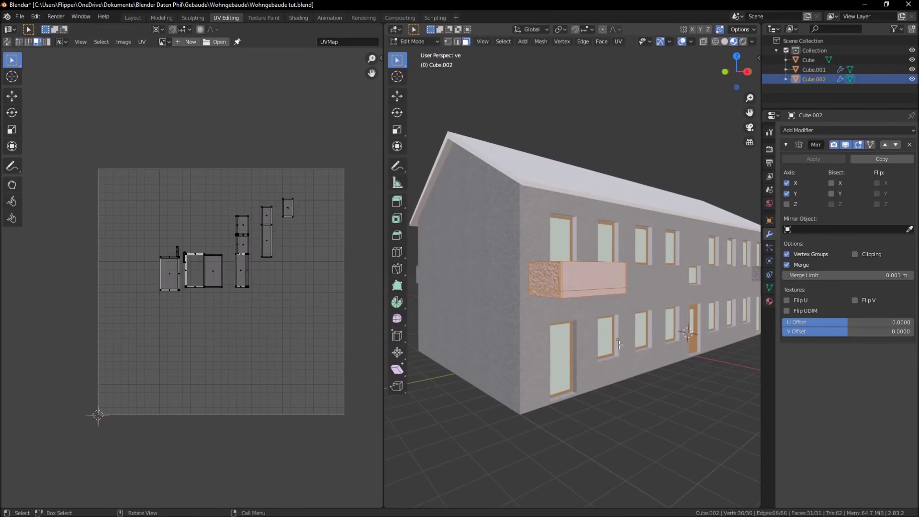
scroll(619, 343, up, 2)
key(u)
click(618, 344)
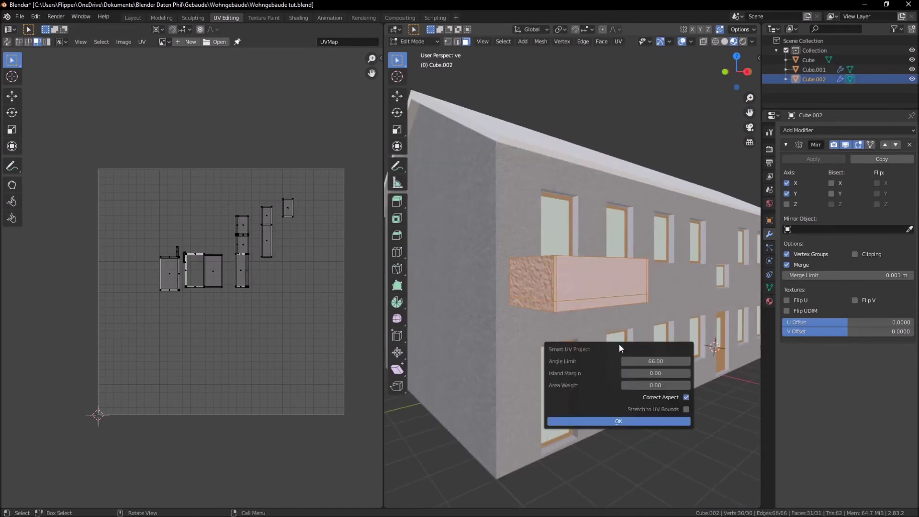
click(644, 420)
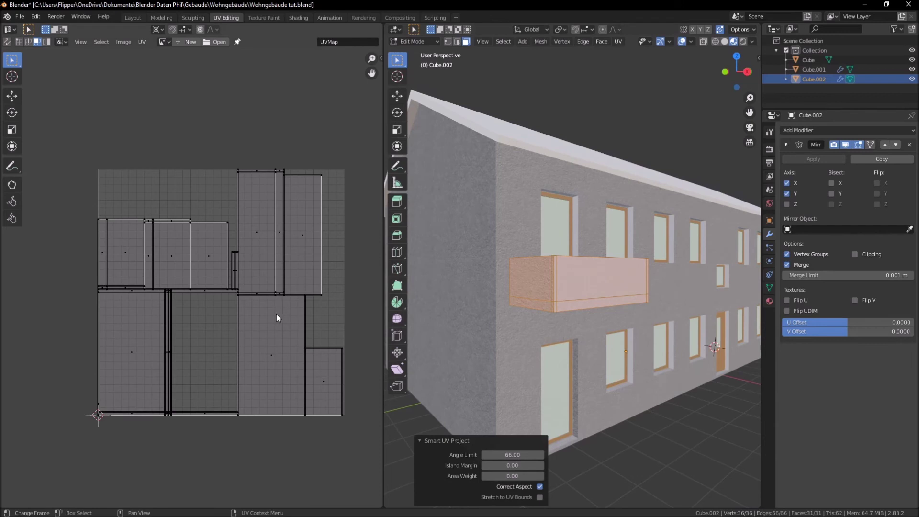
Step: Scale all balcony UVs up about 1.36 times and return to object mode
key(a)
key(s)
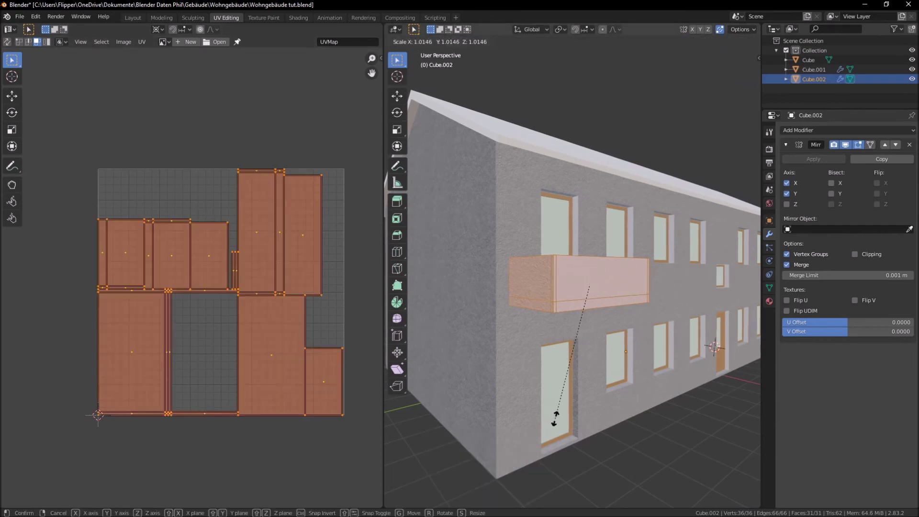
key(Escape)
key(s)
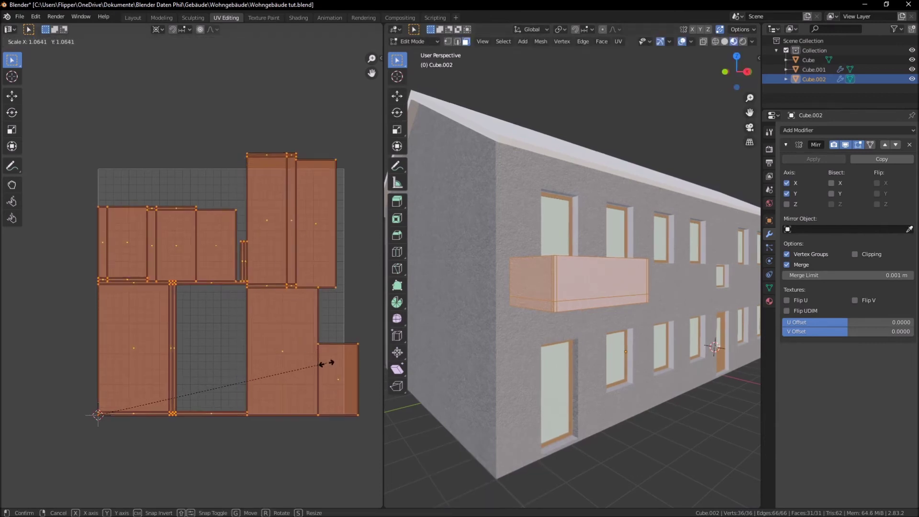
click(21, 386)
key(Tab)
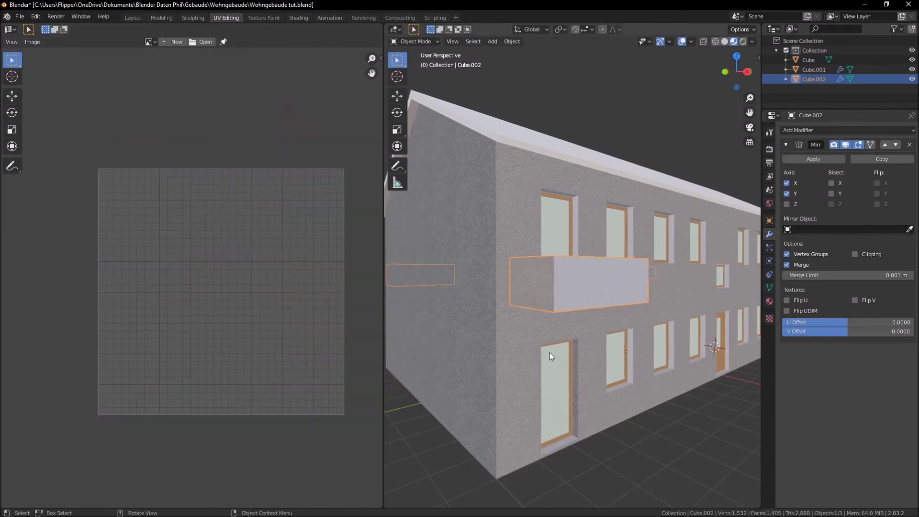
Step: Zoom in to inspect the textured balcony up close, then deselect it
scroll(536, 388, up, 5)
scroll(515, 398, down, 2)
scroll(526, 399, down, 3)
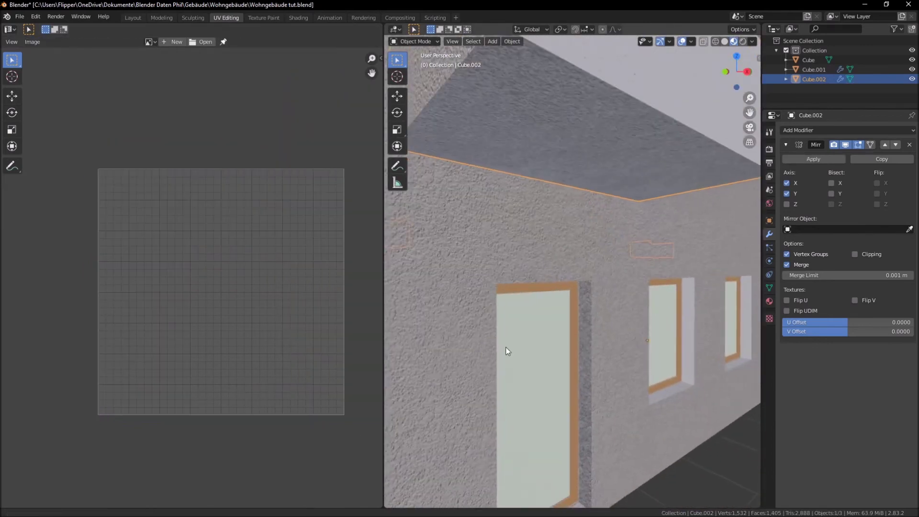
scroll(506, 349, down, 3)
scroll(517, 378, down, 2)
mouse_move(639, 330)
middle_down()
mouse_move(526, 314)
mouse_move(630, 330)
mouse_move(596, 328)
mouse_move(588, 338)
middle_up()
scroll(555, 337, up, 1)
scroll(569, 363, up, 2)
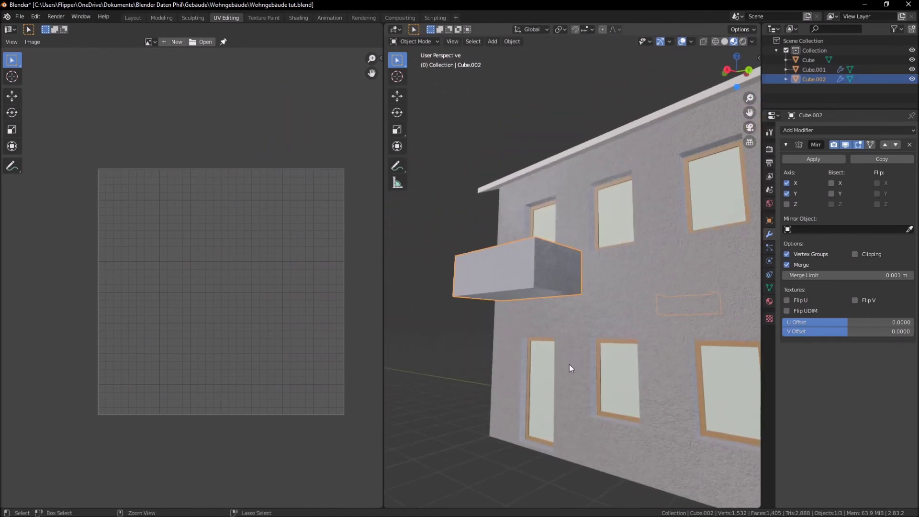
scroll(553, 321, up, 1)
scroll(556, 283, up, 2)
click(420, 381)
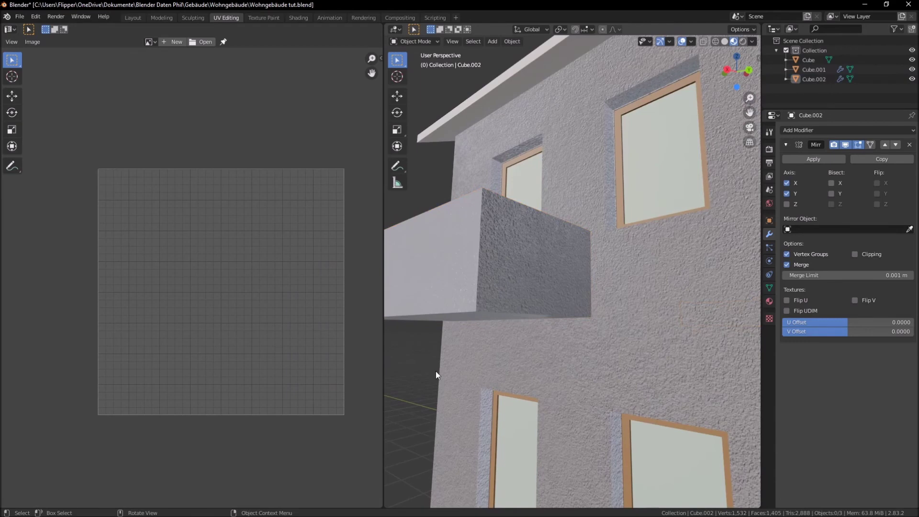
Step: Orbit around the building and select the roof object Cube.001
scroll(544, 250, down, 3)
scroll(526, 354, down, 3)
mouse_move(603, 392)
middle_down()
mouse_move(579, 400)
mouse_move(558, 378)
mouse_move(582, 398)
mouse_move(567, 398)
mouse_move(542, 366)
mouse_move(565, 131)
middle_up()
mouse_move(598, 365)
middle_down()
mouse_move(523, 375)
mouse_move(521, 393)
middle_up()
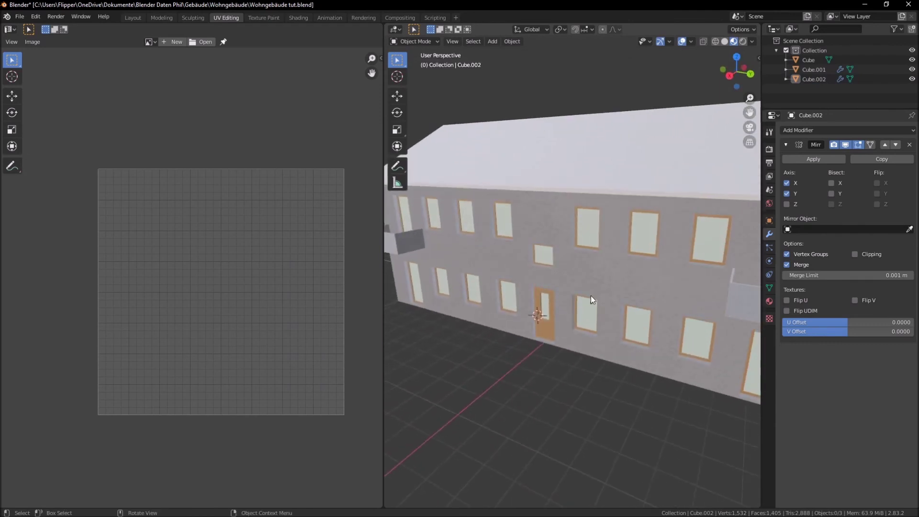
mouse_move(590, 313)
middle_down()
mouse_move(573, 339)
mouse_move(603, 338)
mouse_move(599, 349)
mouse_move(642, 339)
mouse_move(535, 242)
middle_up()
click(535, 242)
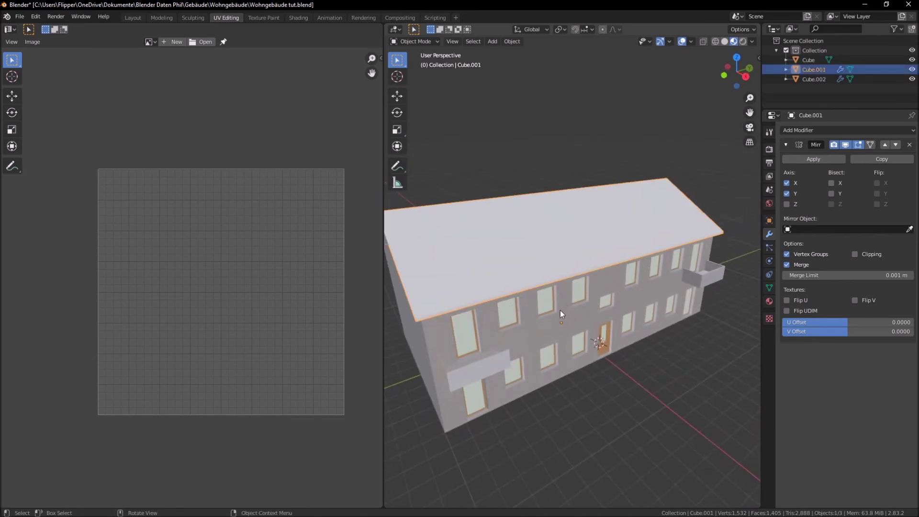
Step: Edit the roof mesh in edge select mode and pick edges along the gable
key(Tab)
middle_drag(560, 311, 581, 304)
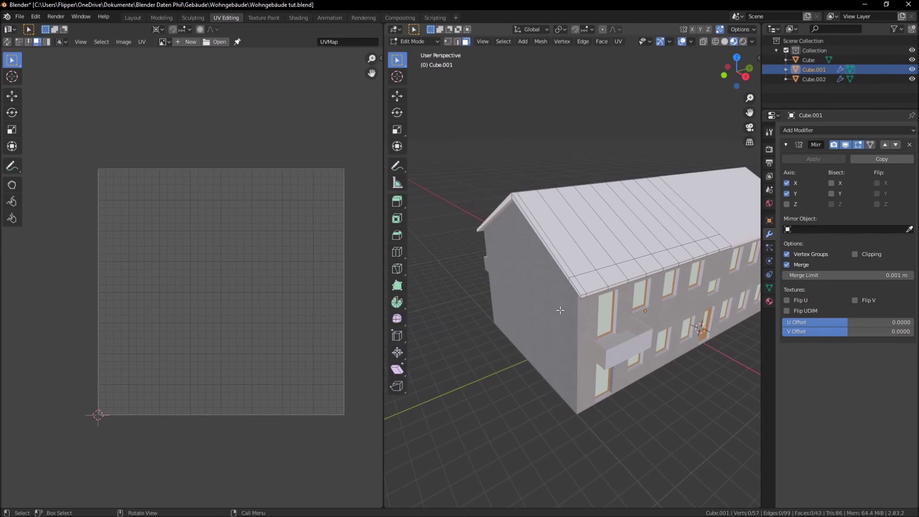
scroll(560, 310, up, 2)
scroll(547, 261, up, 4)
key(2)
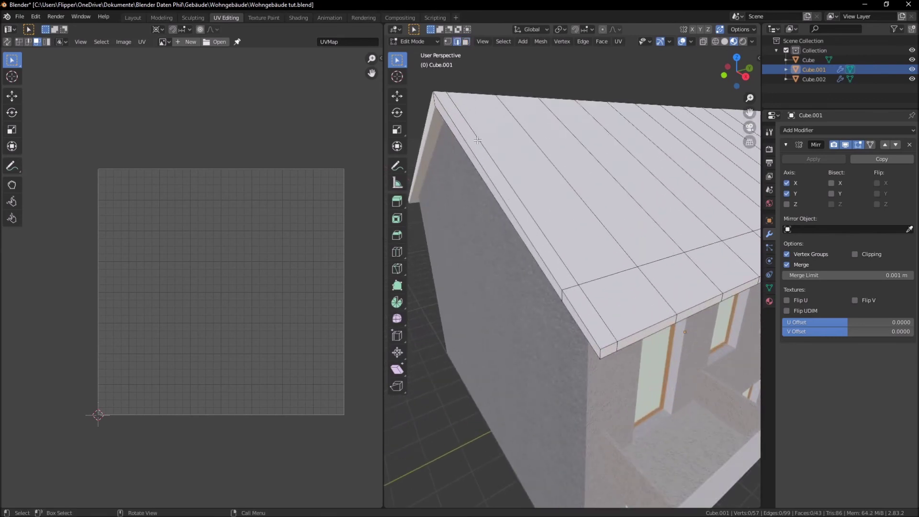
click(601, 290)
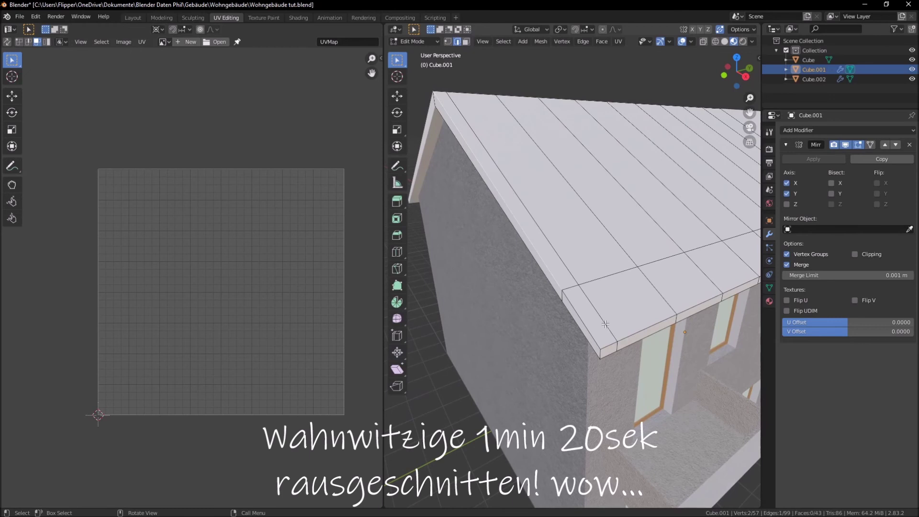
shift+click(590, 324)
Step: Extend the roof edge selection into a loop along the shortest path
mouse_move(654, 320)
middle_down()
mouse_move(657, 300)
mouse_move(538, 271)
middle_up()
alt+shift+click(513, 275)
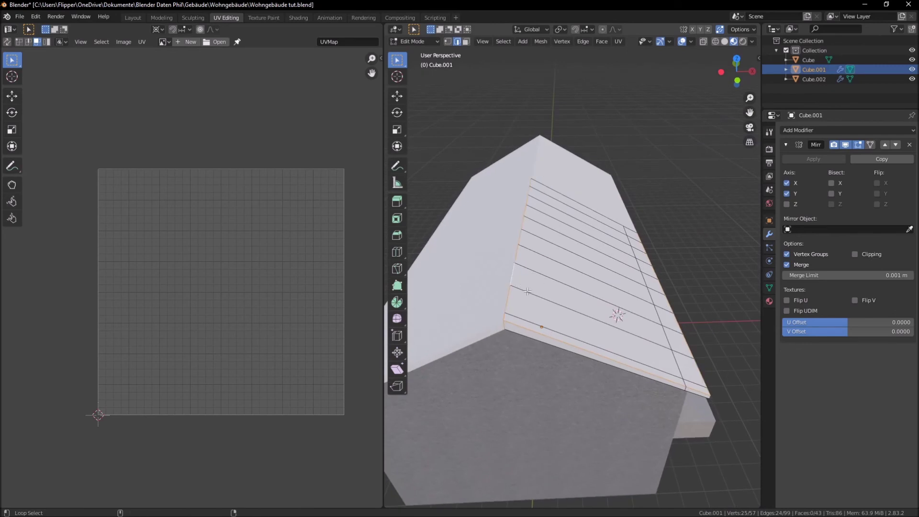
middle_drag(513, 275, 574, 306)
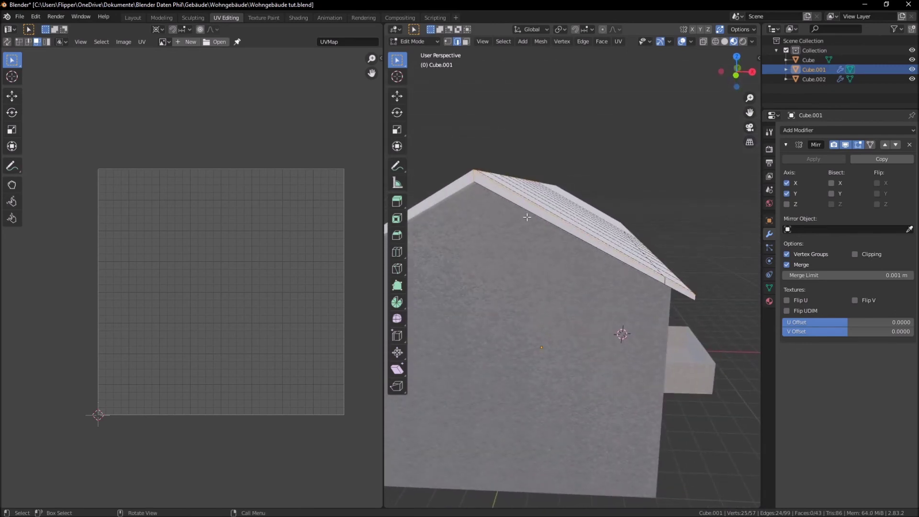
middle_drag(533, 215, 574, 278)
scroll(590, 292, up, 4)
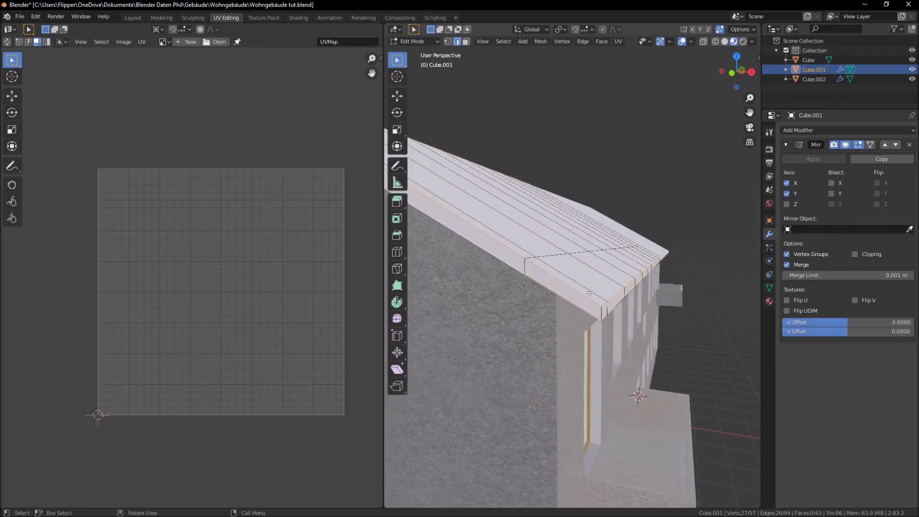
scroll(616, 316, down, 5)
mouse_move(617, 316)
middle_down()
mouse_move(660, 253)
mouse_move(604, 250)
mouse_move(546, 316)
mouse_move(666, 339)
mouse_move(585, 224)
middle_up()
ctrl+click(667, 258)
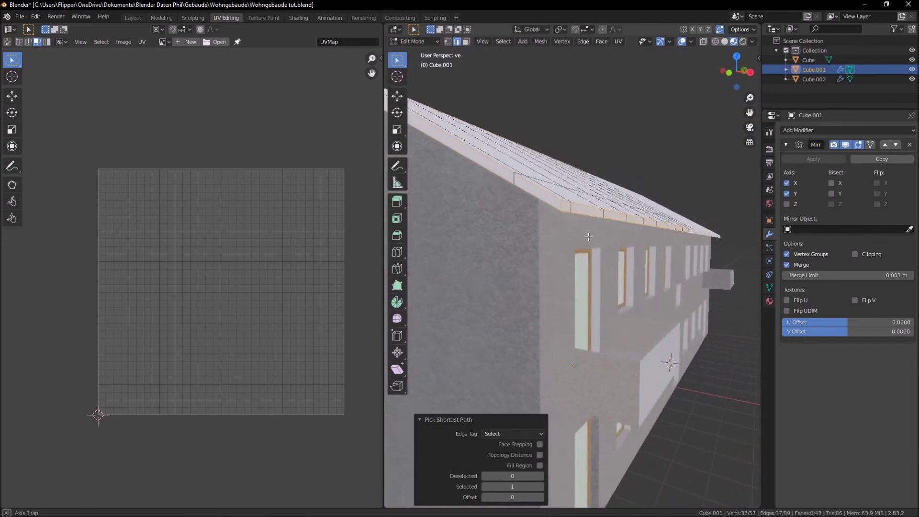
Step: Mark the selected roof edges as a seam and apply the roof's Mirror modifier
scroll(586, 224, up, 3)
middle_drag(587, 216, 559, 303)
right_click(558, 303)
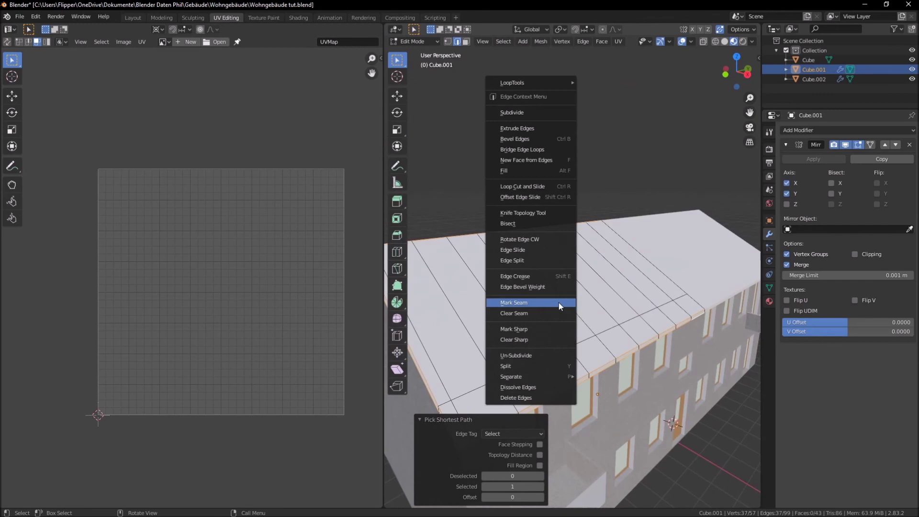
click(558, 301)
scroll(559, 300, down, 5)
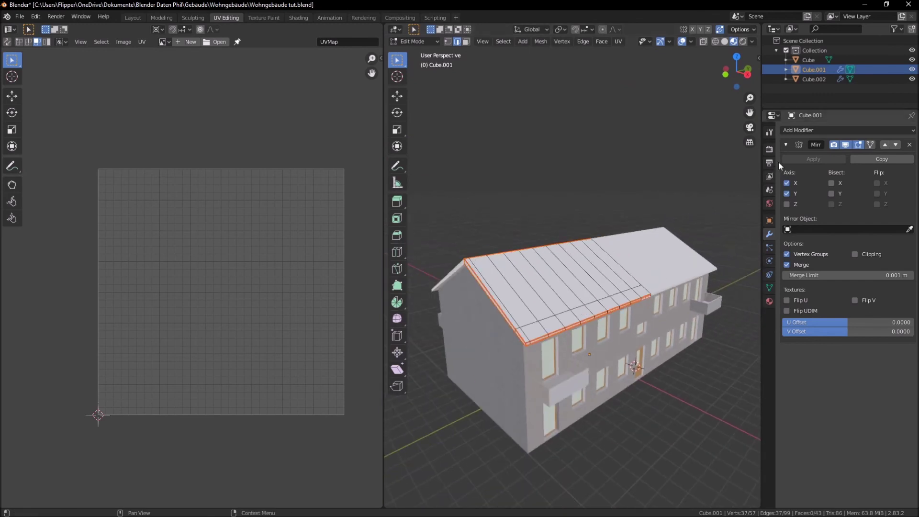
key(Tab)
click(810, 158)
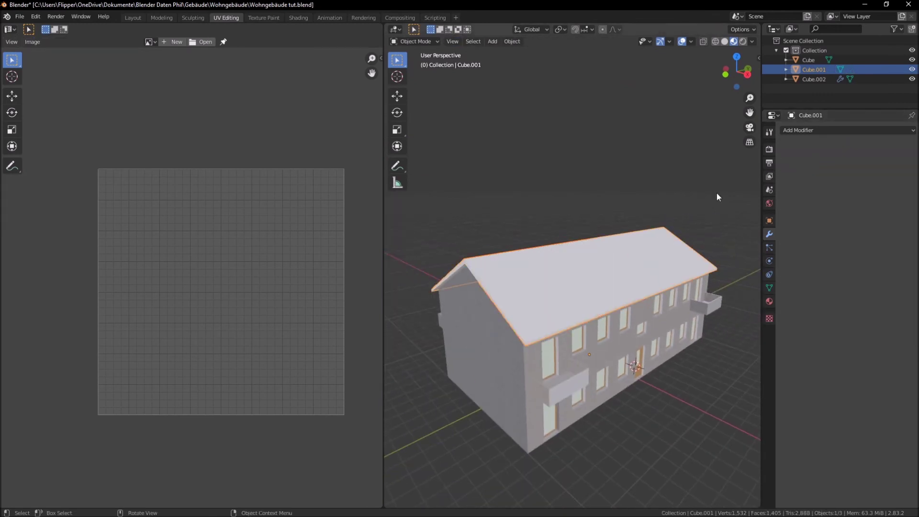
key(Tab)
Step: Select the whole roof mesh and Smart UV Project it with a 66° angle limit
key(a)
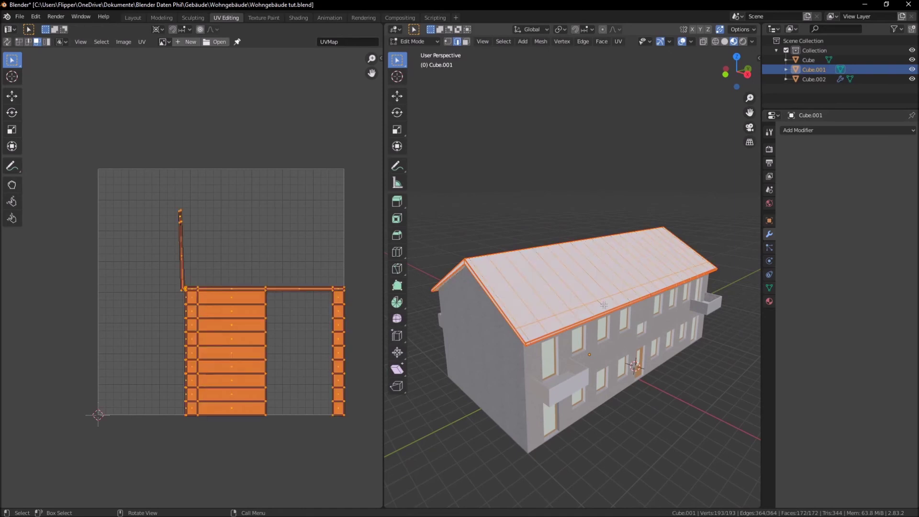
key(u)
click(604, 303)
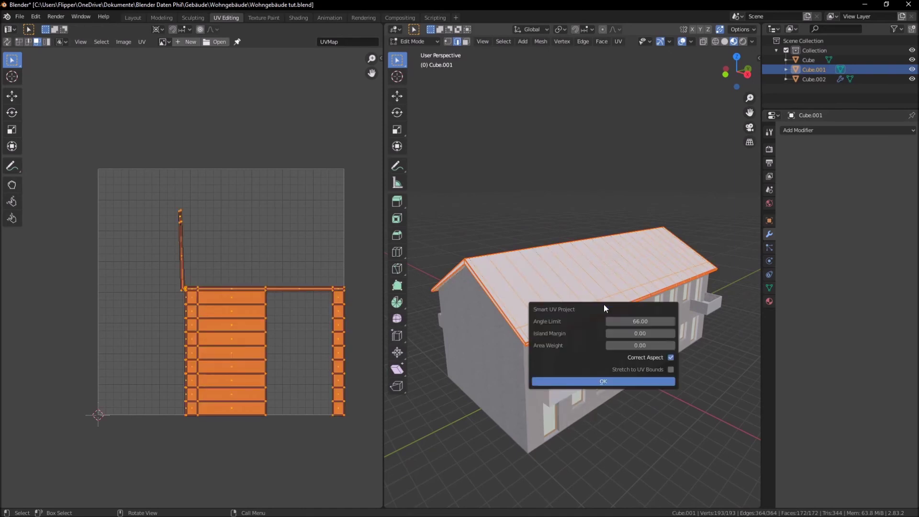
click(610, 381)
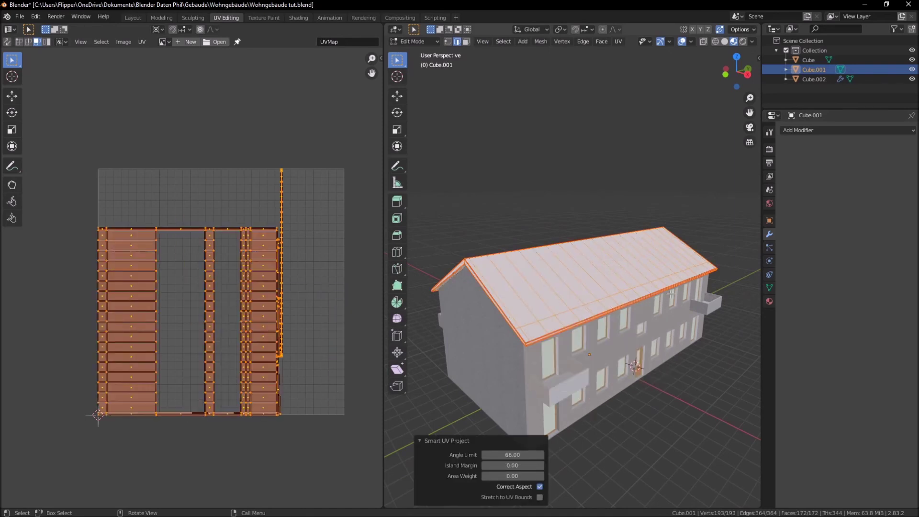
middle_drag(662, 293, 633, 353)
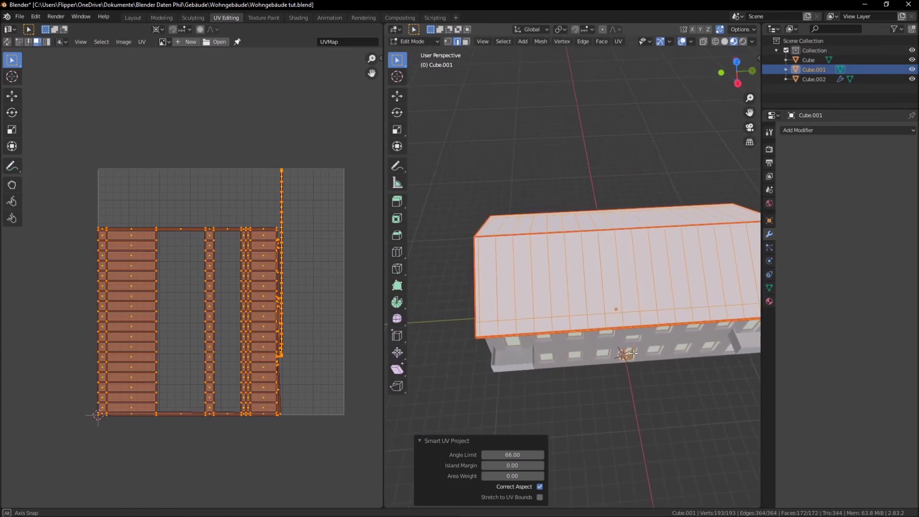
Step: Re-unwrap the roof along its seams and move the vertical strip island to the right
key(u)
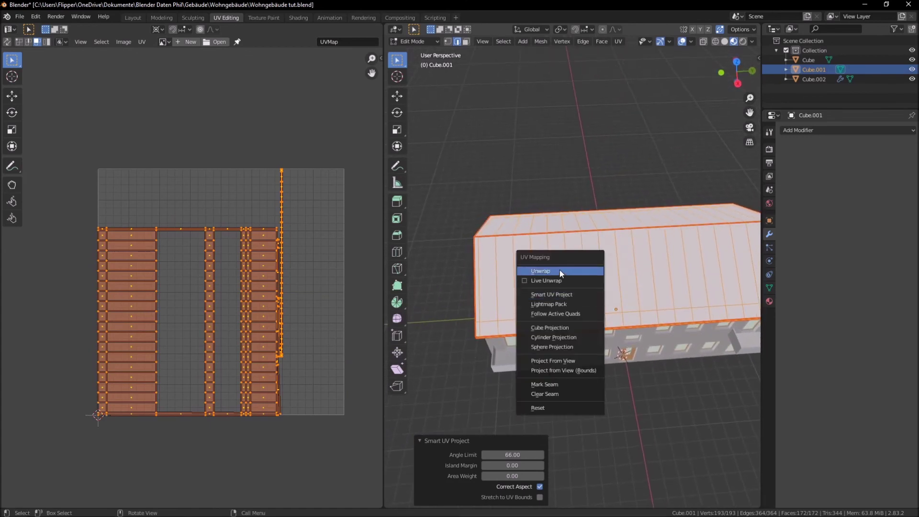
click(558, 270)
click(234, 313)
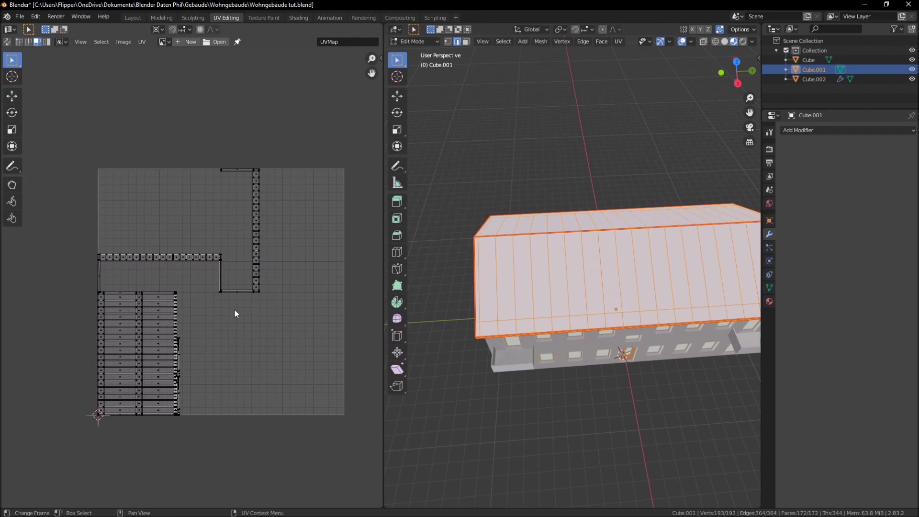
key(l)
drag(262, 249, 324, 296)
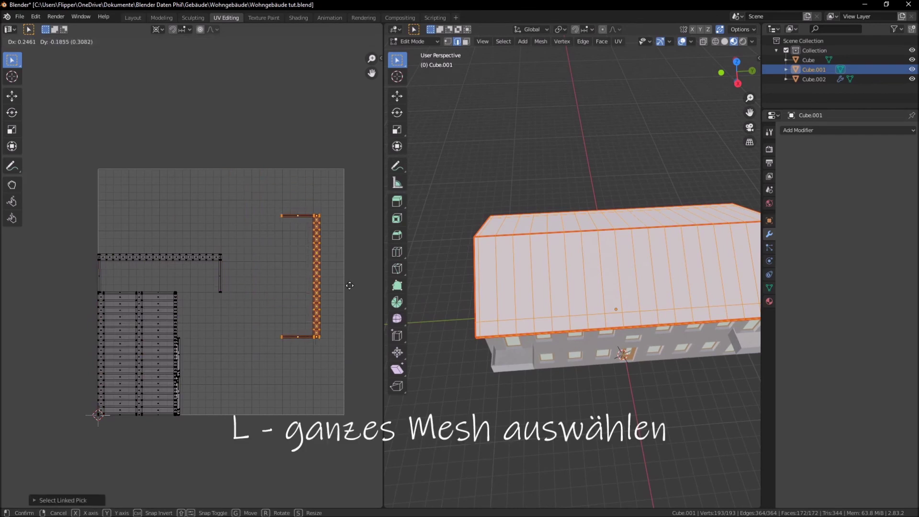
Step: Rotate the top horizontal UV island 90 degrees and place it beside the right island
click(165, 257)
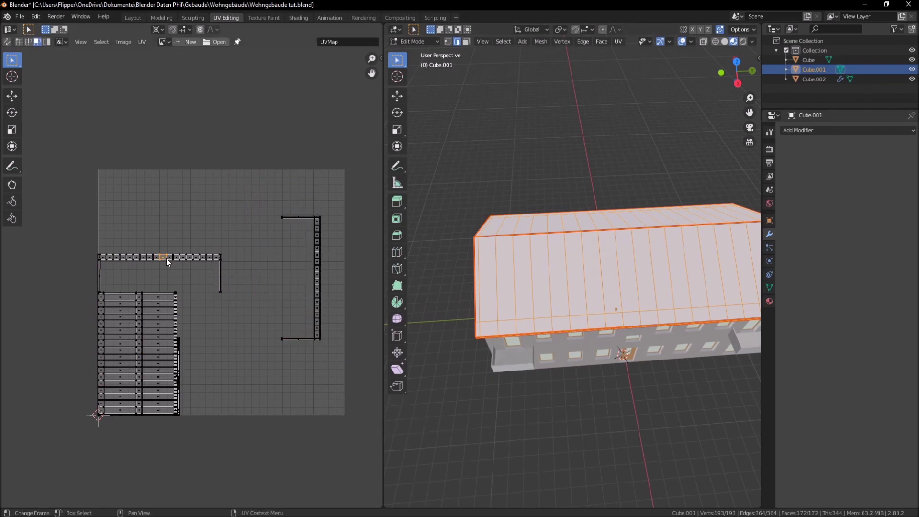
key(l)
key(r)
key(9)
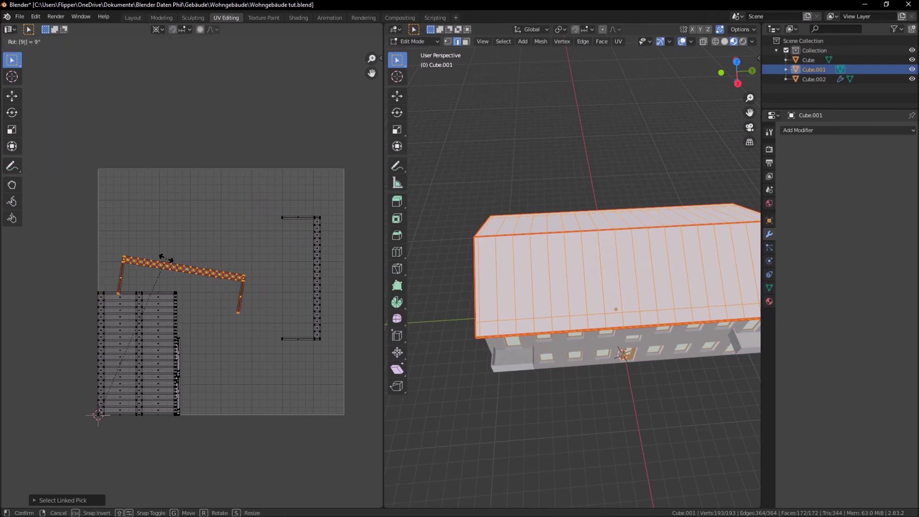
key(0)
key(Return)
key(g)
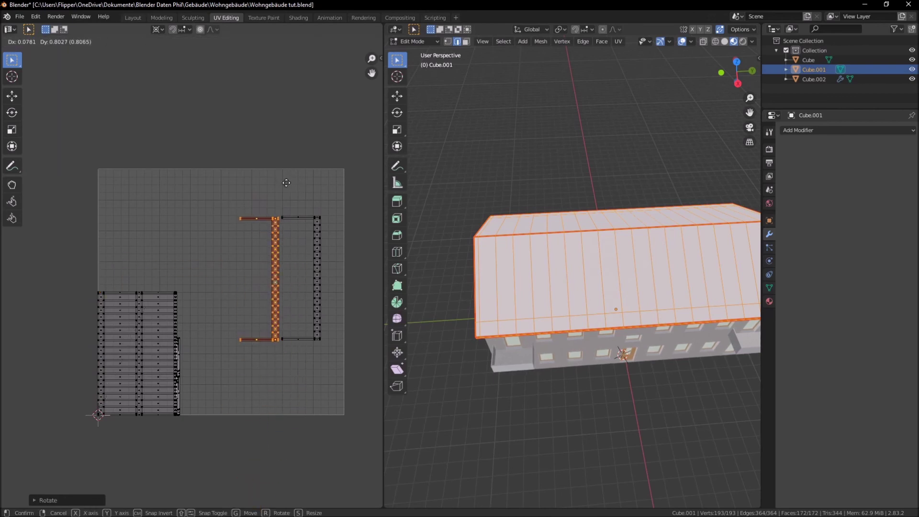
click(286, 184)
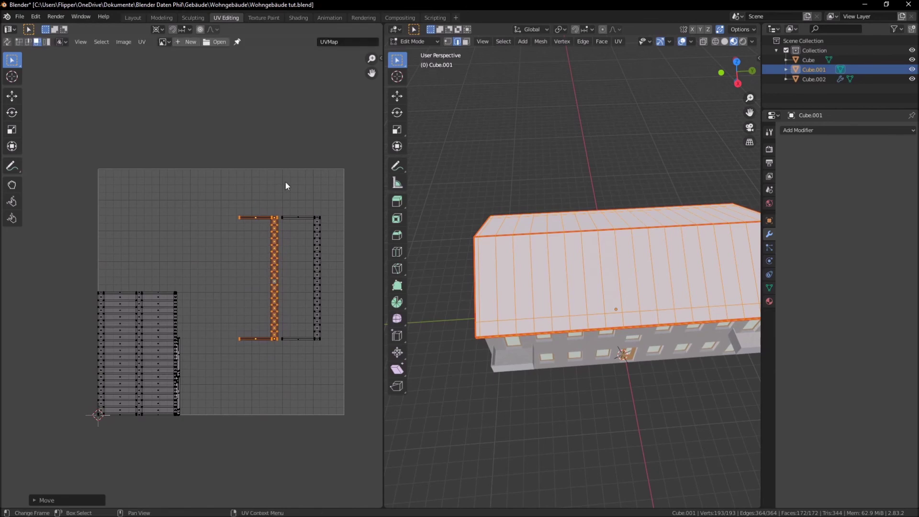
Step: Select the thin strip islands beside the roof panels and move them to a new position
click(186, 377)
key(l)
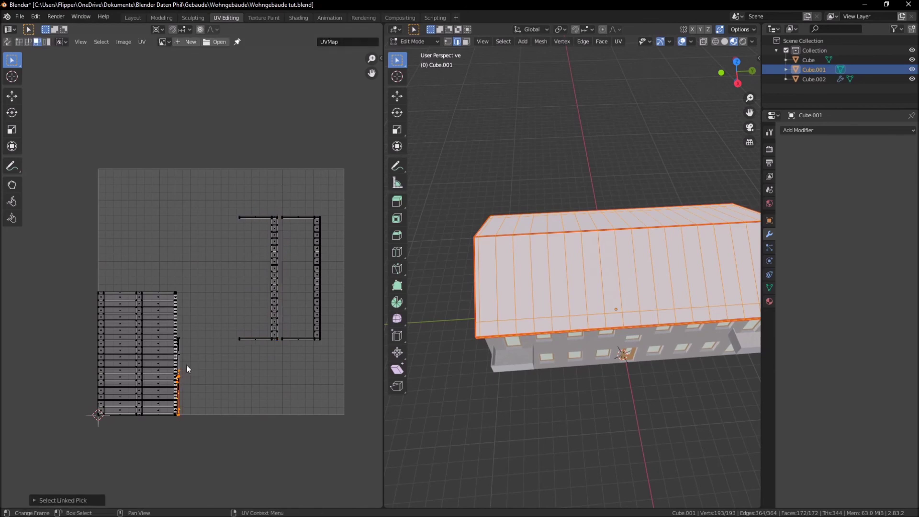
scroll(231, 390, up, 4)
scroll(213, 409, up, 2)
scroll(229, 363, up, 2)
shift+scroll(249, 331, down, 3)
key(l)
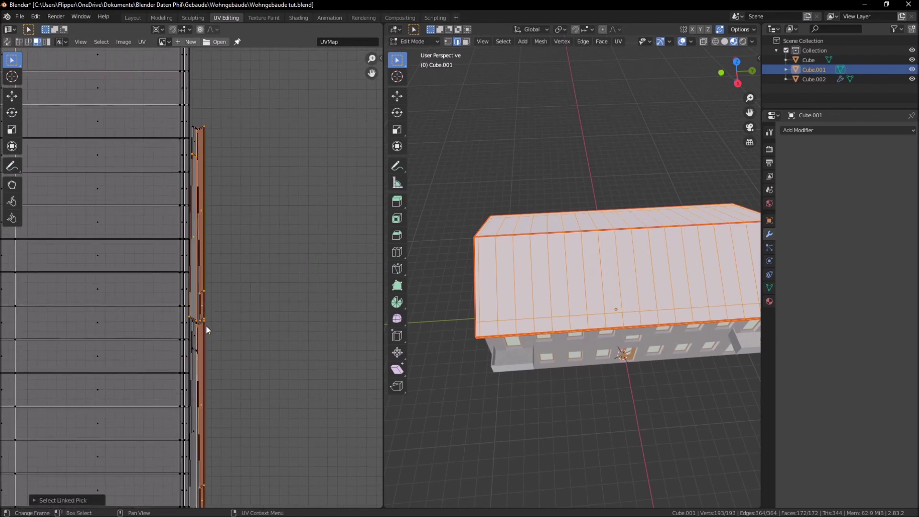
key(l)
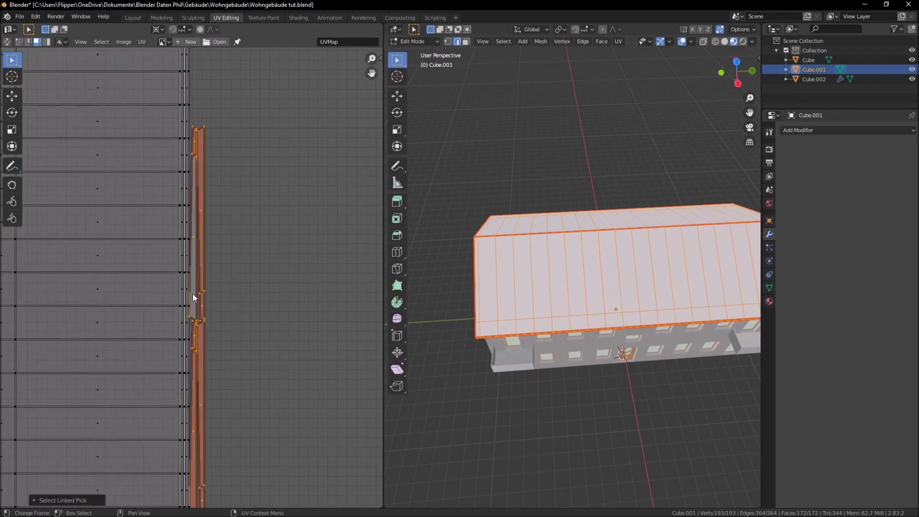
scroll(221, 323, down, 4)
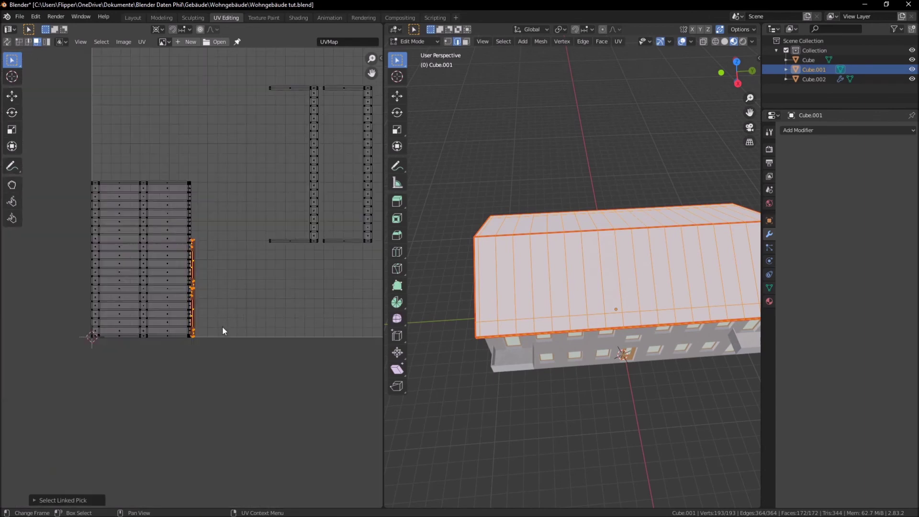
key(g)
click(324, 197)
scroll(321, 211, down, 3)
Step: Hide the right-hand island group, shift islands outside the square, then select the roof panel island
drag(205, 200, 263, 317)
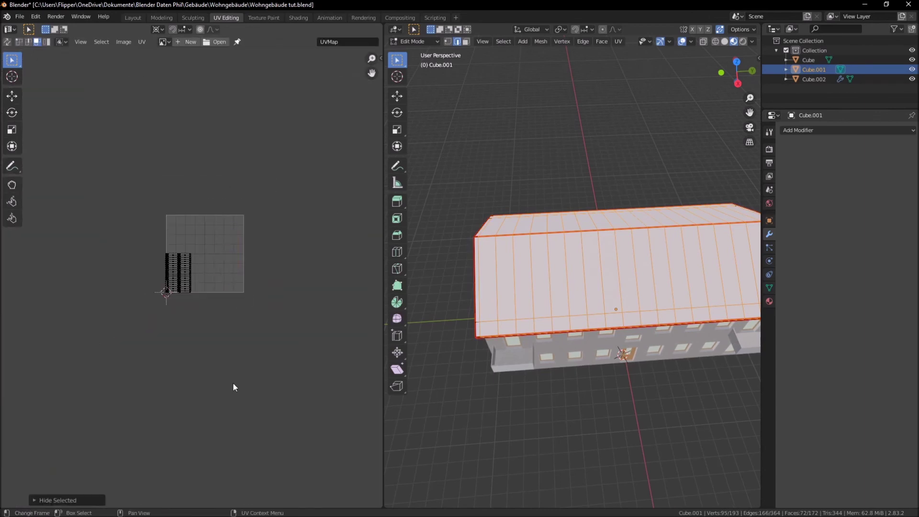
key(alt+h)
key(g)
click(190, 412)
scroll(154, 317, up, 5)
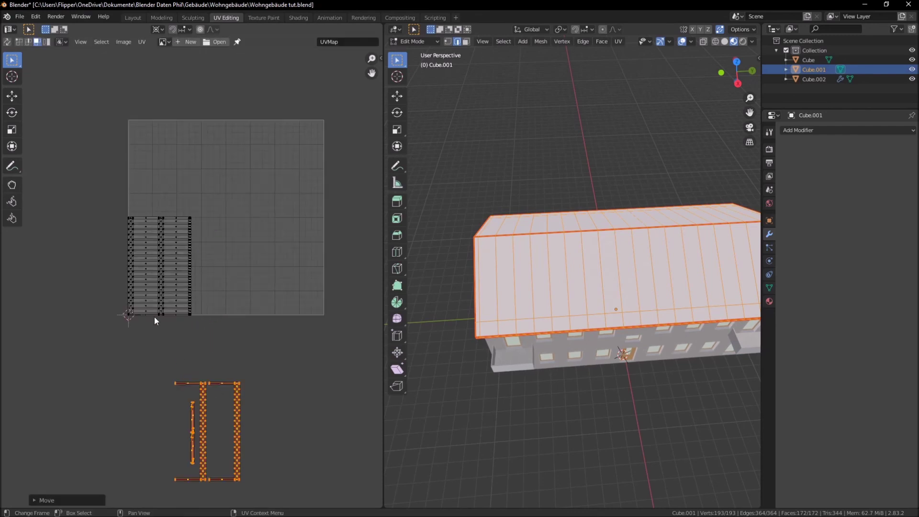
drag(101, 175, 258, 330)
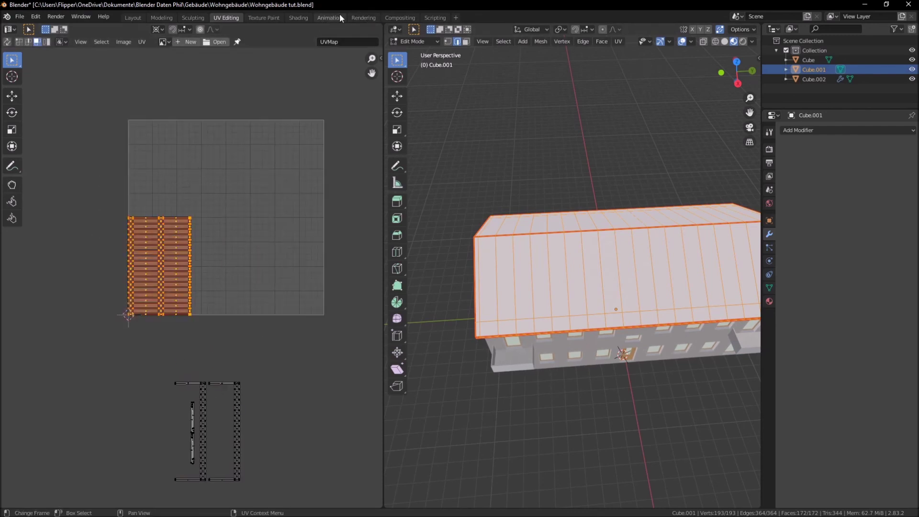
Step: Switch to the Shading workspace and select the main building object
click(303, 19)
scroll(435, 282, up, 2)
mouse_move(452, 185)
middle_down()
mouse_move(436, 223)
mouse_move(478, 178)
mouse_move(421, 173)
middle_up()
click(421, 173)
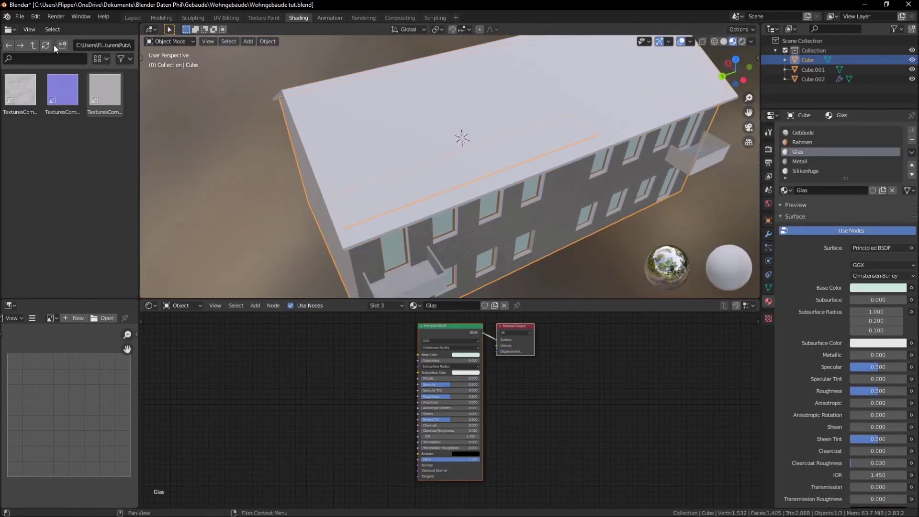
Step: Add the roughness texture from the Dach folder and link it to the roof's Roughness
click(36, 44)
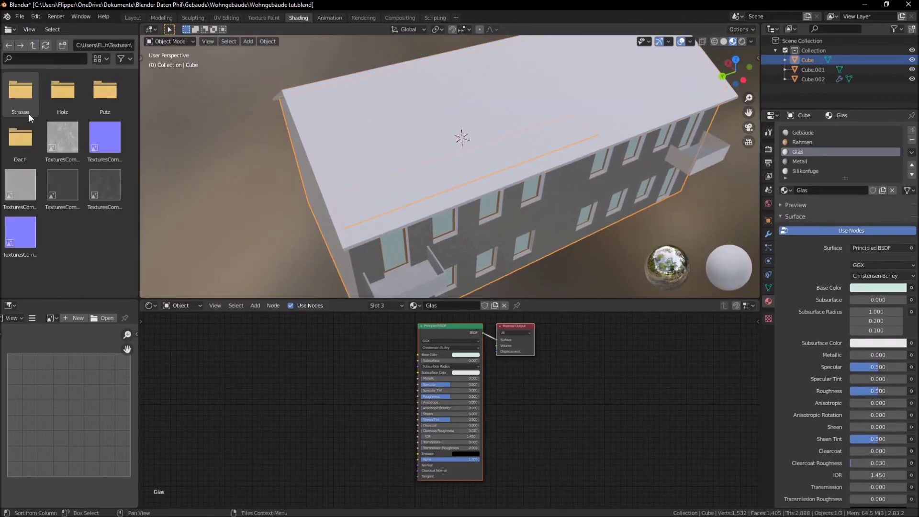
double_click(22, 141)
mouse_move(22, 89)
mouse_down()
mouse_move(312, 392)
mouse_move(410, 382)
mouse_up()
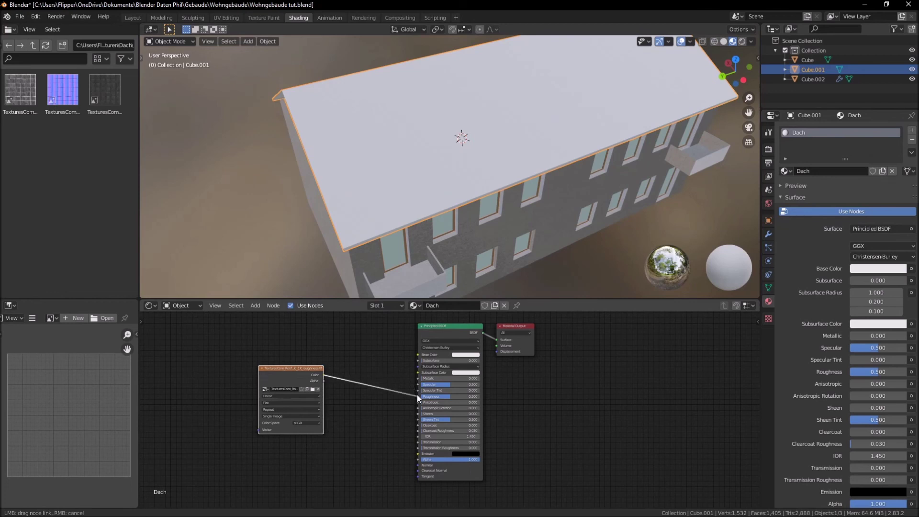
drag(409, 382, 405, 385)
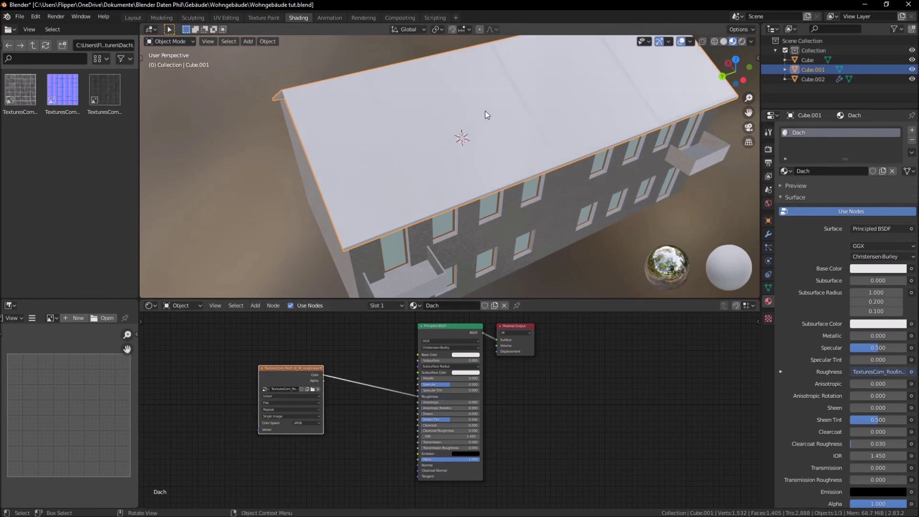
Step: Add the normal-map texture and route it through a Normal Map node into Normal
drag(52, 90, 270, 468)
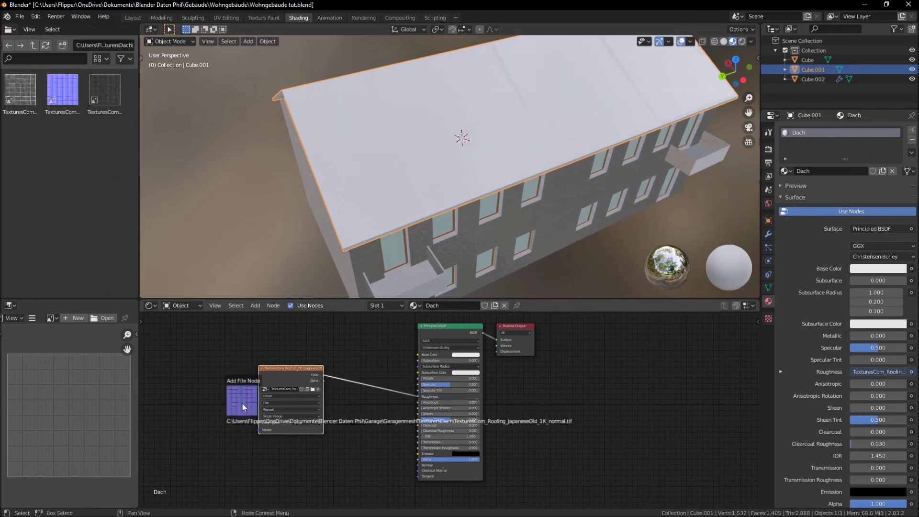
drag(327, 476, 419, 465)
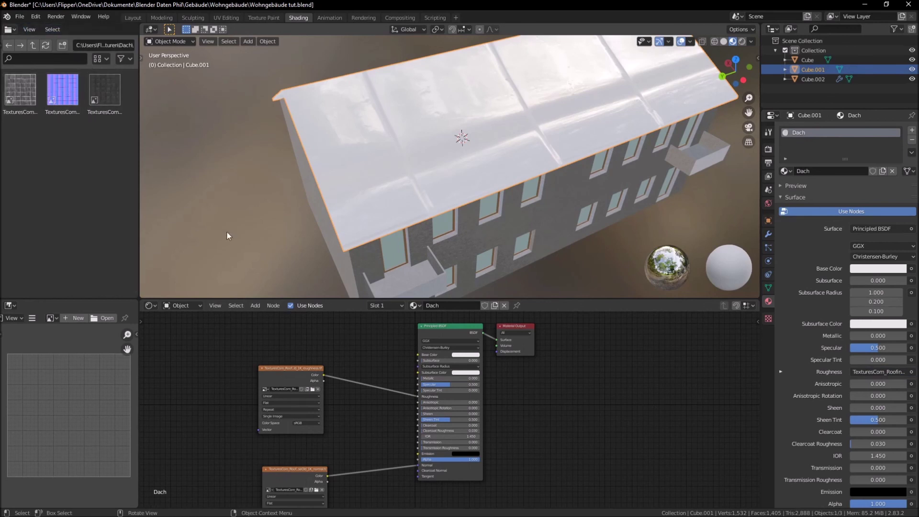
click(257, 306)
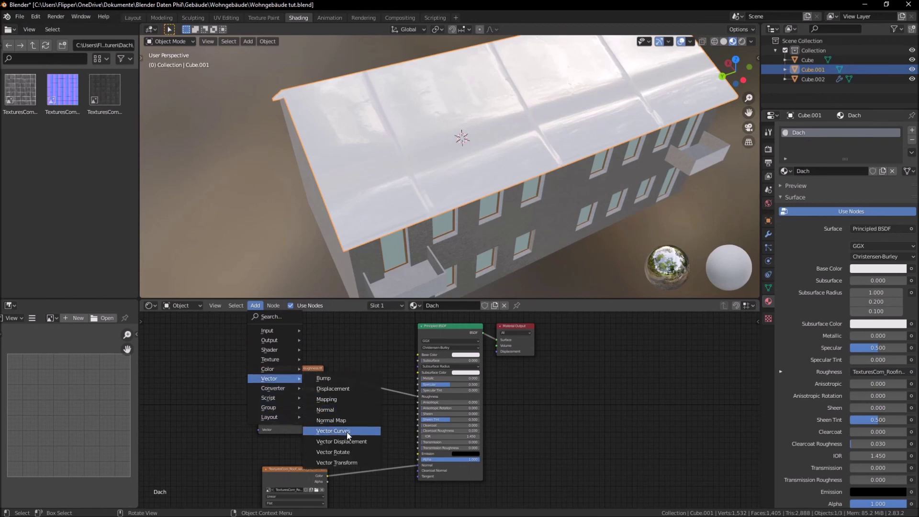
click(341, 426)
click(355, 455)
mouse_move(472, 198)
middle_down()
mouse_move(452, 234)
mouse_move(485, 127)
middle_up()
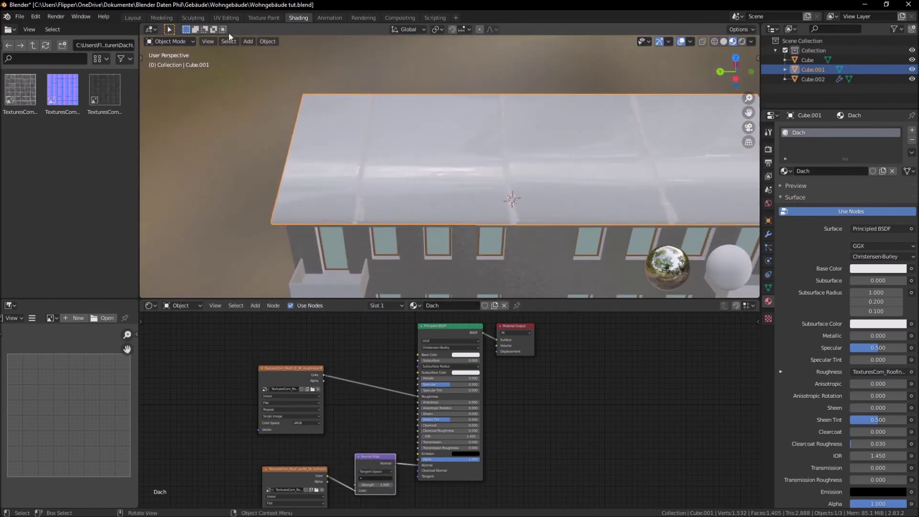
click(230, 17)
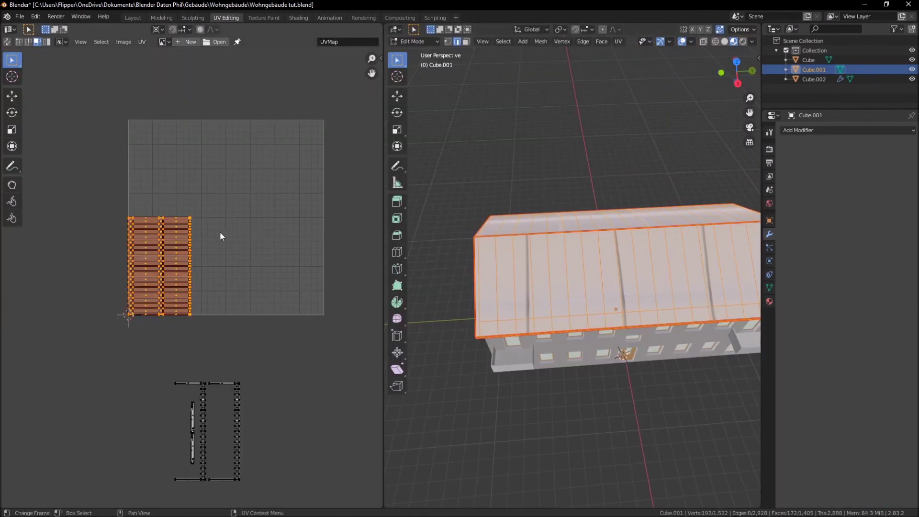
Step: Rotate the roof UV island 90 degrees and move it vertically into the UV square
text(r)
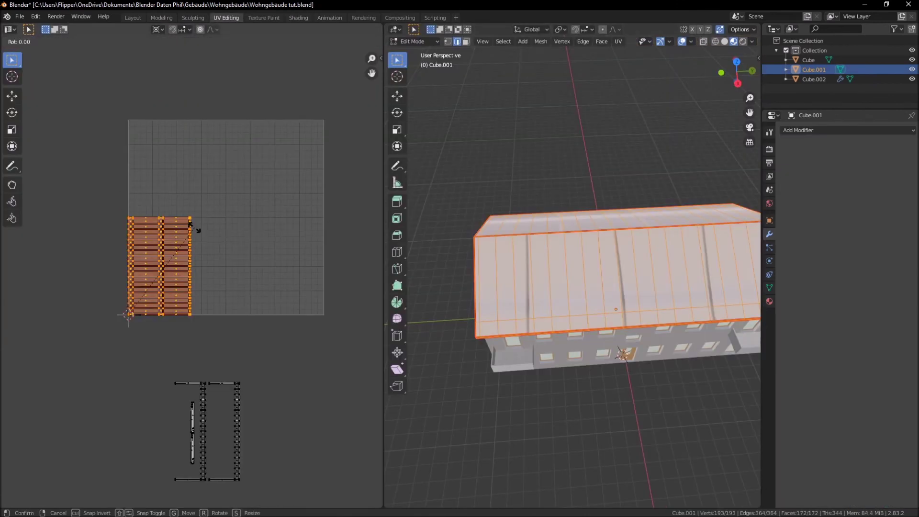
text(90)
key(Return)
key(g)
key(y)
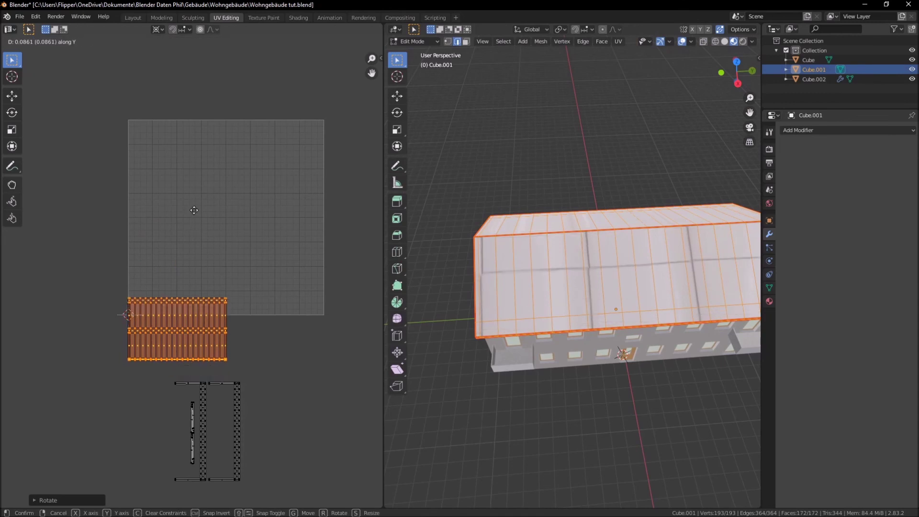
click(194, 163)
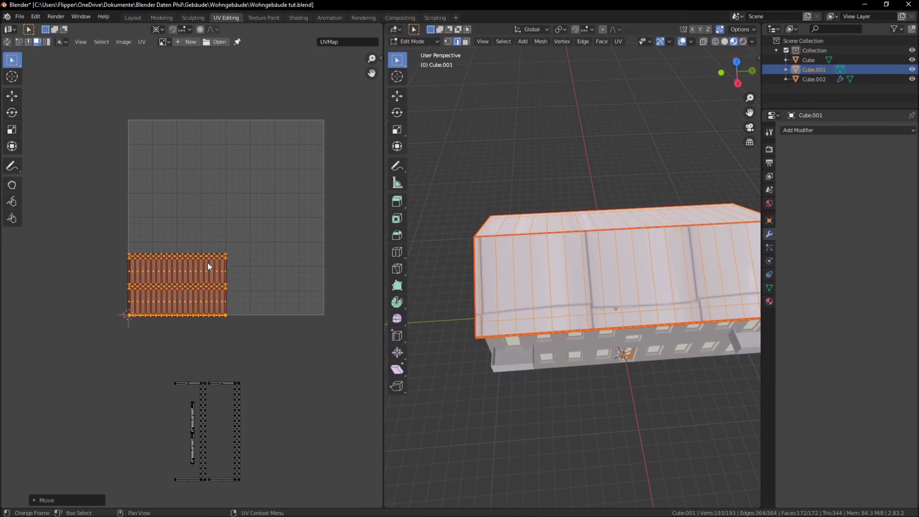
Step: Nudge the roof UV island slightly further along Y to align it within the square
scroll(199, 320, up, 3)
scroll(196, 341, up, 2)
middle_drag(196, 342, 266, 254)
scroll(194, 317, up, 4)
key(g)
key(y)
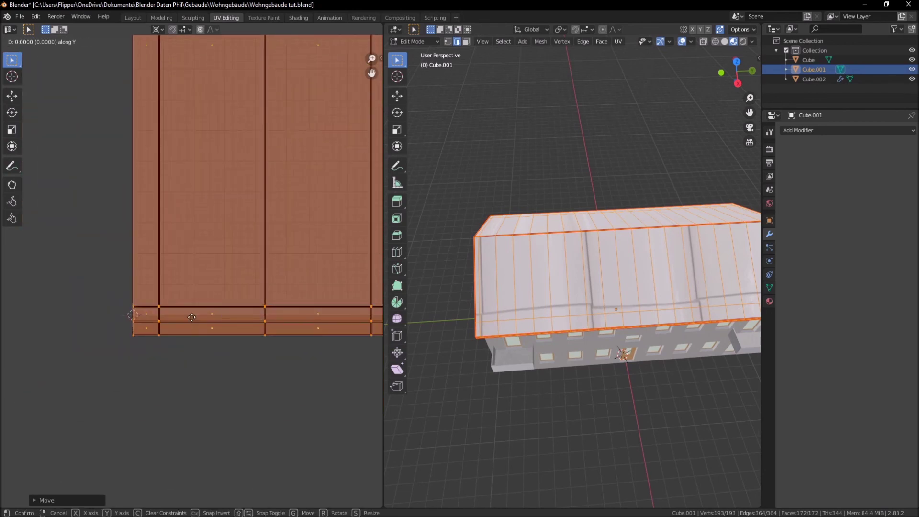
click(199, 296)
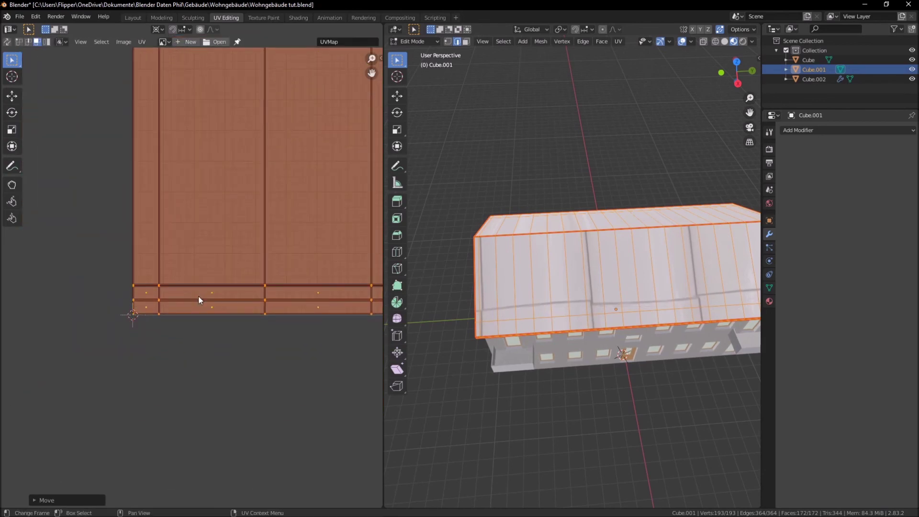
scroll(198, 297, down, 10)
middle_drag(213, 303, 152, 379)
scroll(279, 288, down, 8)
Step: Scale the roof UV island up twice for denser tiling, then return to Object Mode
key(s)
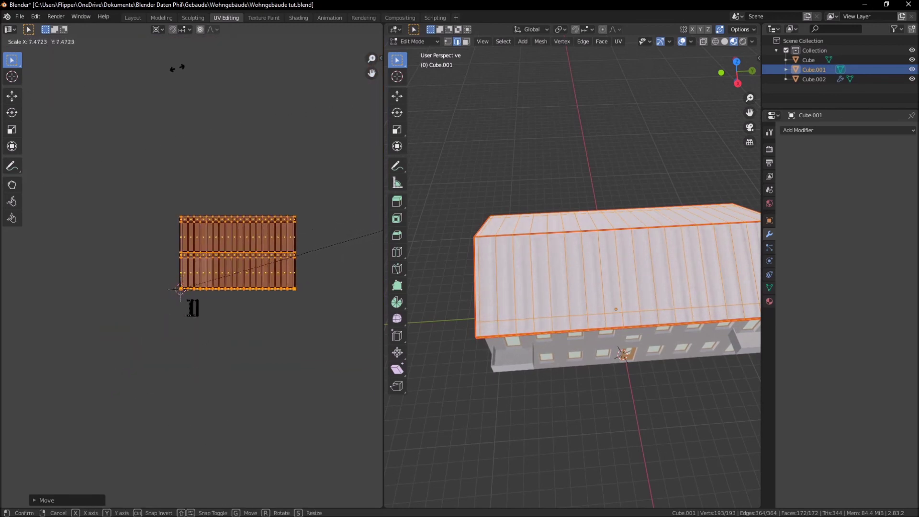
click(274, 54)
middle_drag(550, 264, 605, 207)
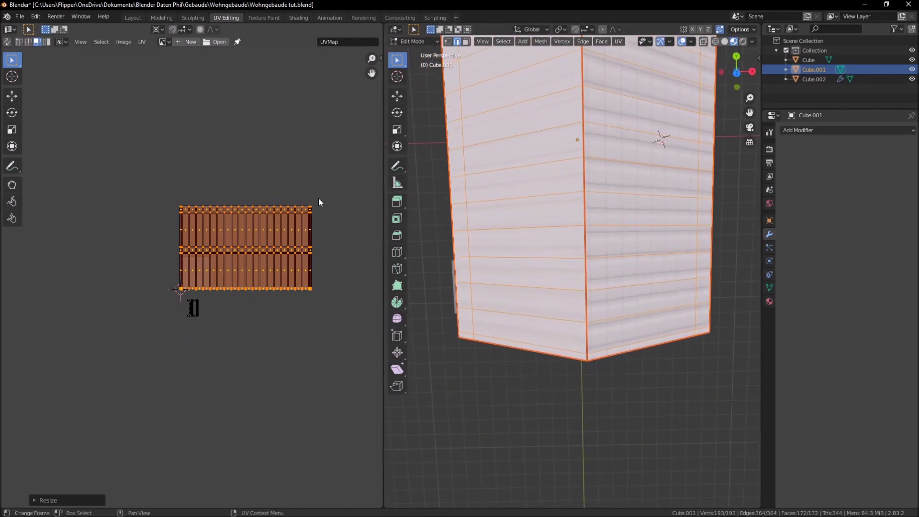
key(s)
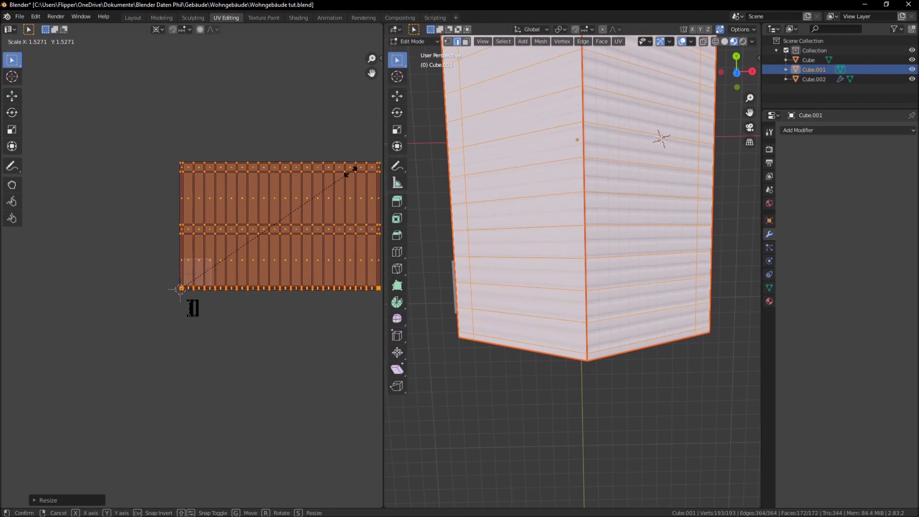
click(354, 168)
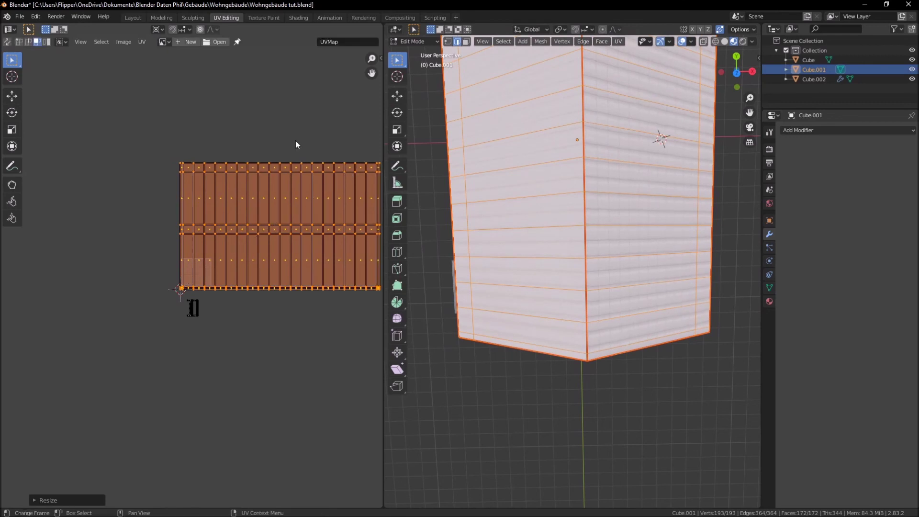
key(alt+a)
key(Tab)
mouse_move(604, 422)
middle_down()
mouse_move(571, 314)
mouse_move(616, 277)
mouse_move(591, 299)
mouse_move(518, 309)
mouse_move(396, 279)
mouse_move(727, 271)
mouse_move(837, 303)
middle_up()
scroll(610, 356, down, 3)
middle_drag(610, 356, 533, 305)
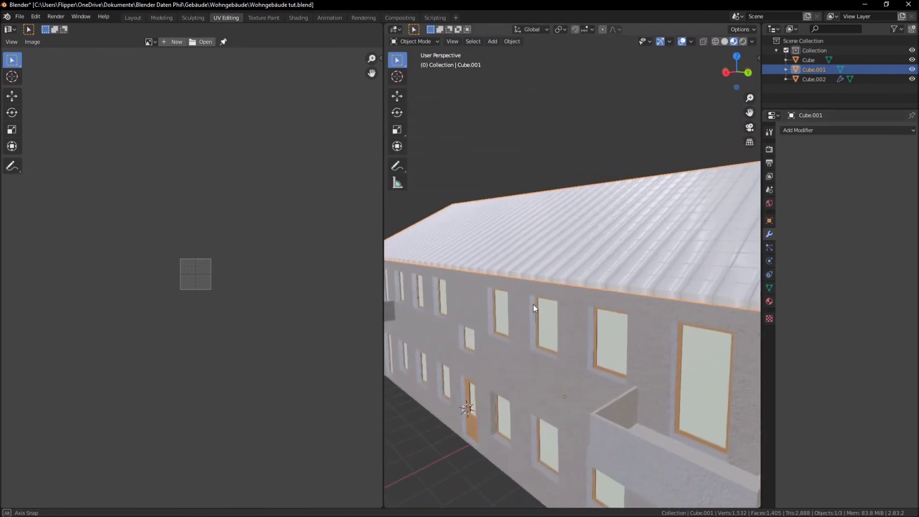
scroll(533, 304, up, 3)
scroll(556, 304, up, 3)
scroll(579, 289, down, 5)
middle_drag(611, 285, 579, 288)
scroll(578, 288, up, 2)
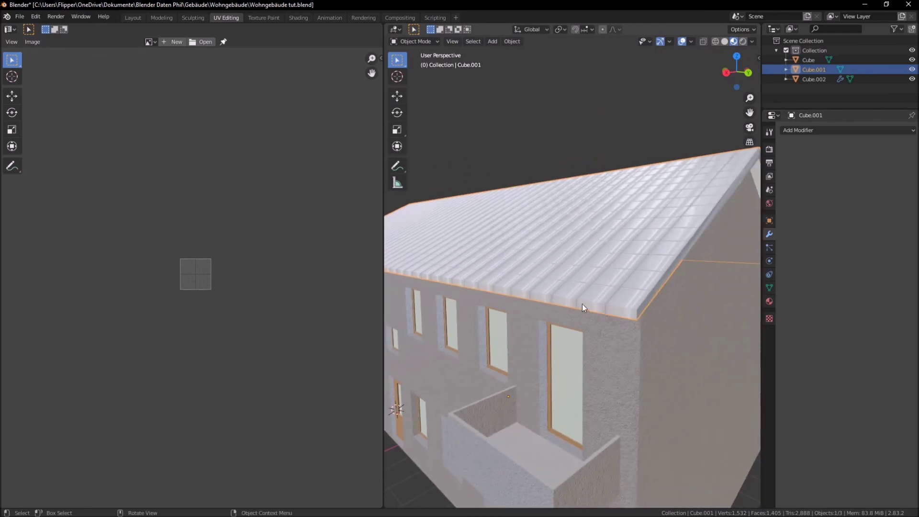
mouse_move(647, 310)
middle_down()
mouse_move(552, 308)
mouse_move(585, 323)
mouse_move(670, 320)
mouse_move(659, 309)
mouse_move(668, 311)
mouse_move(604, 315)
mouse_move(621, 309)
mouse_move(637, 328)
mouse_move(610, 377)
middle_up()
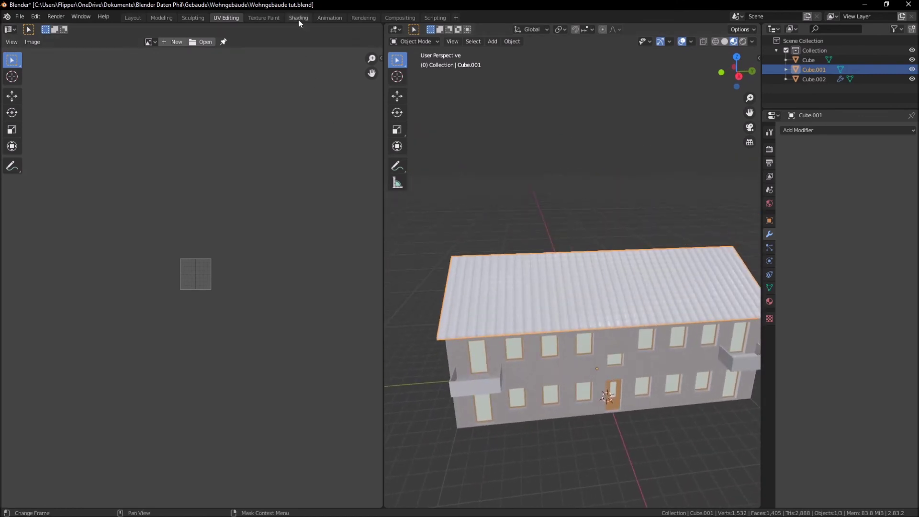
Step: Add the albedo tile texture to the roof material and link it to Base Color
click(298, 17)
mouse_move(104, 90)
mouse_down()
mouse_move(226, 358)
mouse_move(241, 345)
mouse_up()
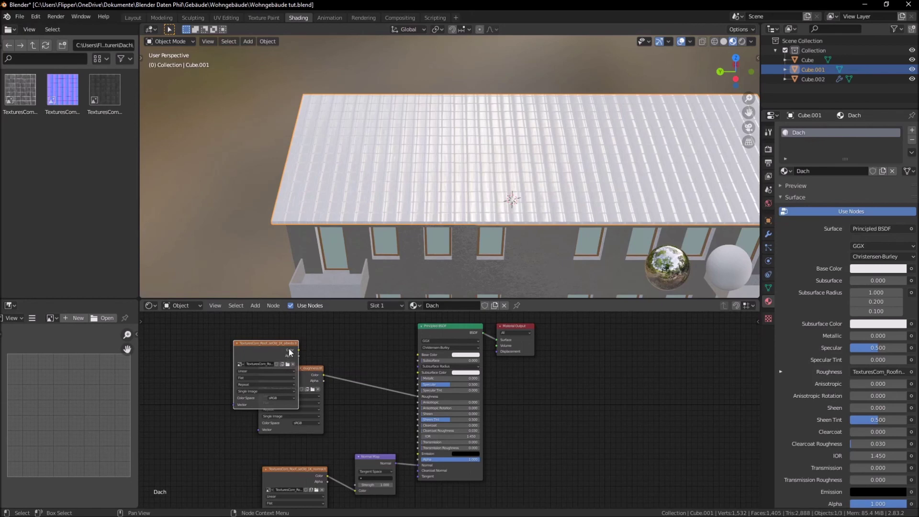
drag(298, 350, 418, 355)
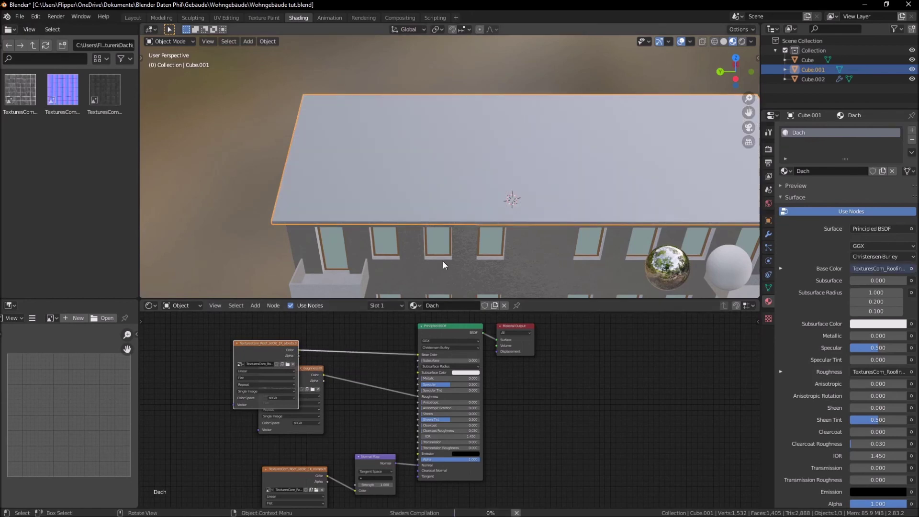
Step: Orbit around the whole house to inspect the textured walls, windows and tiled roof
scroll(553, 243, down, 5)
middle_drag(564, 240, 458, 256)
click(457, 256)
mouse_move(434, 288)
middle_down()
mouse_move(318, 221)
mouse_move(277, 213)
mouse_move(472, 213)
mouse_move(479, 222)
mouse_move(506, 214)
mouse_move(507, 221)
middle_up()
click(374, 257)
scroll(479, 223, up, 3)
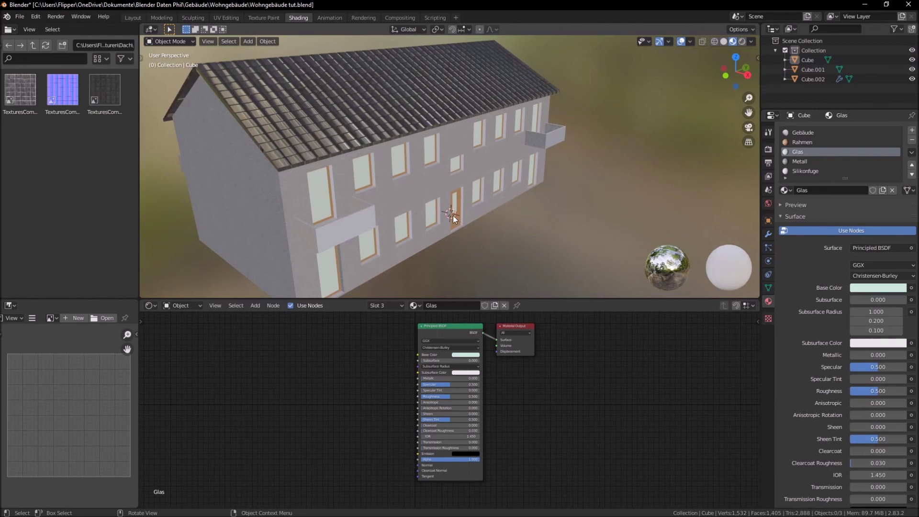
mouse_move(514, 212)
middle_down()
mouse_move(429, 219)
mouse_move(429, 207)
mouse_move(334, 96)
middle_up()
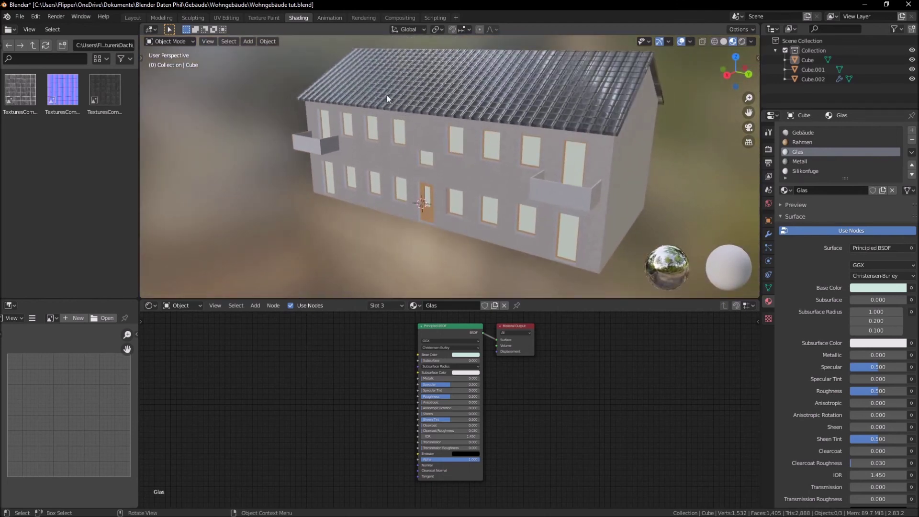